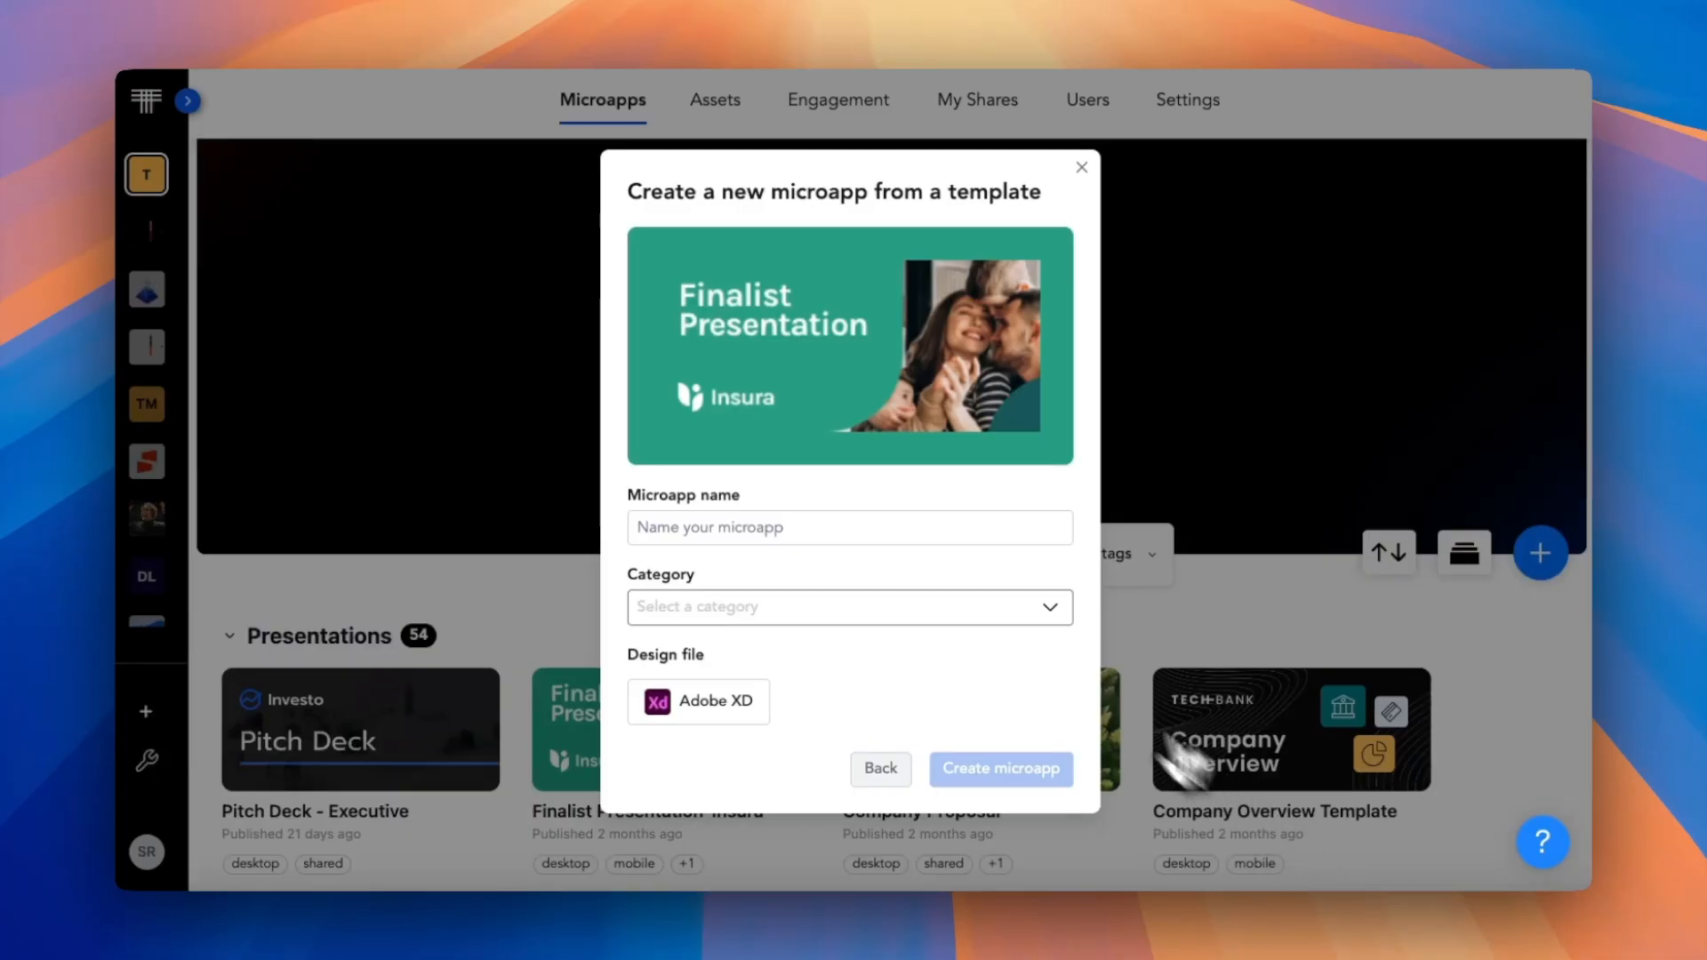
Name the new microapp "SDCO Finalist" and create it from the Finalist Presentation template.
click(880, 525)
text(SDCO Finalist)
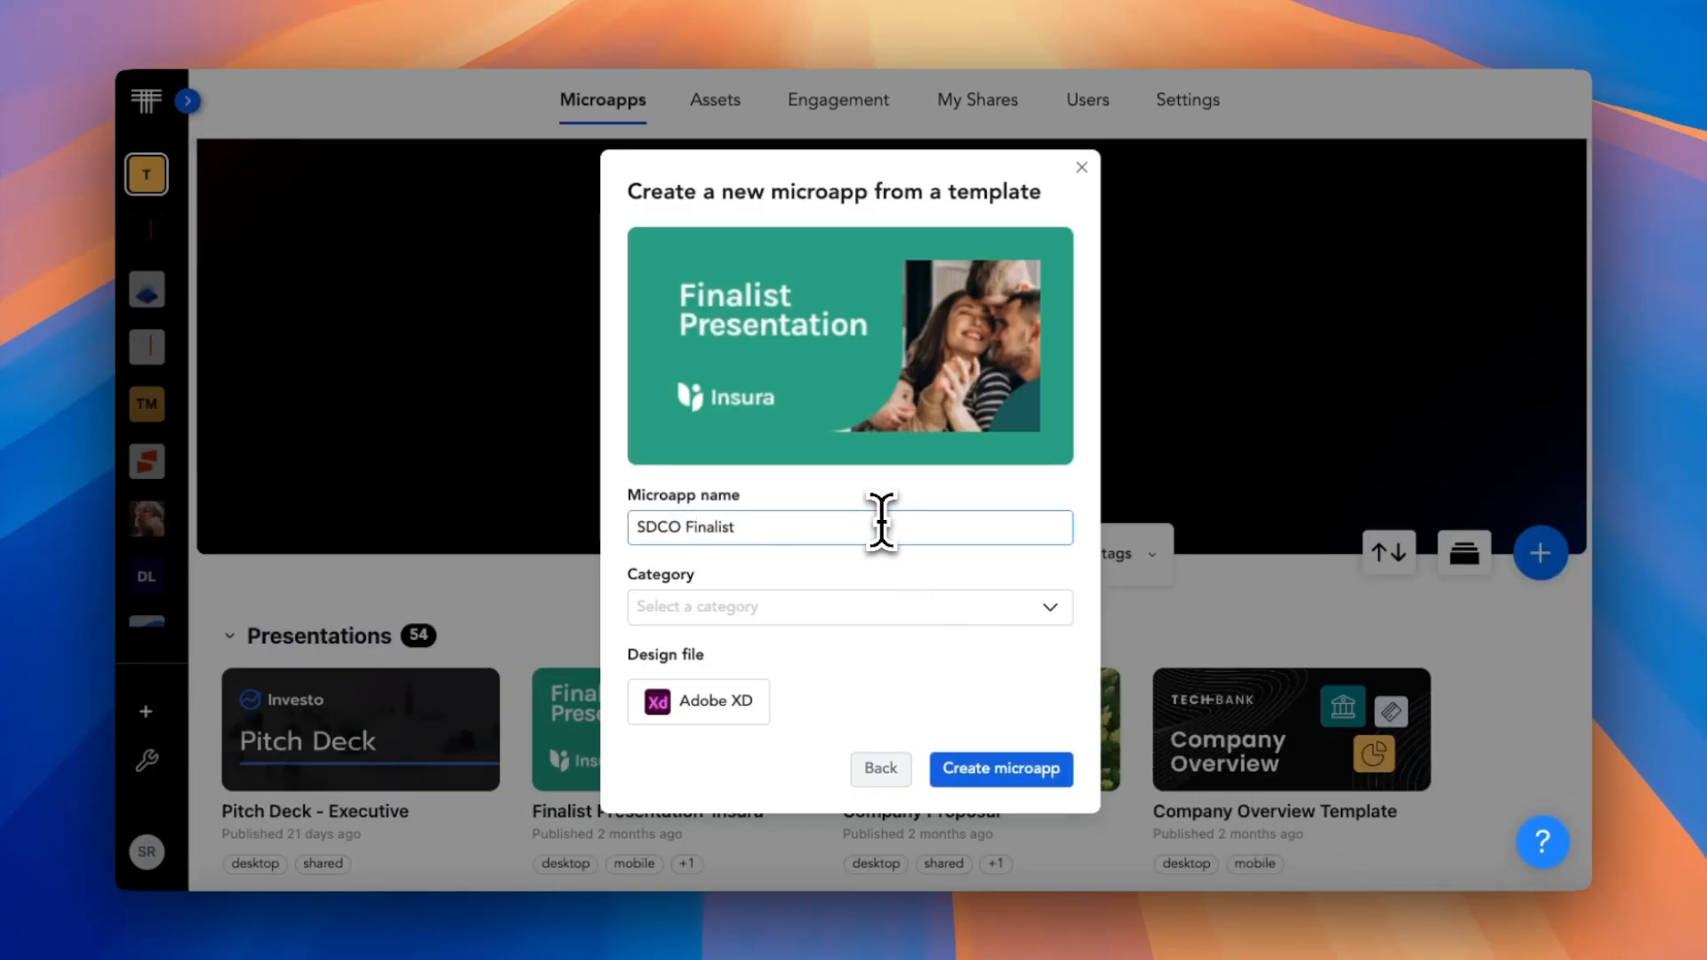
click(1025, 767)
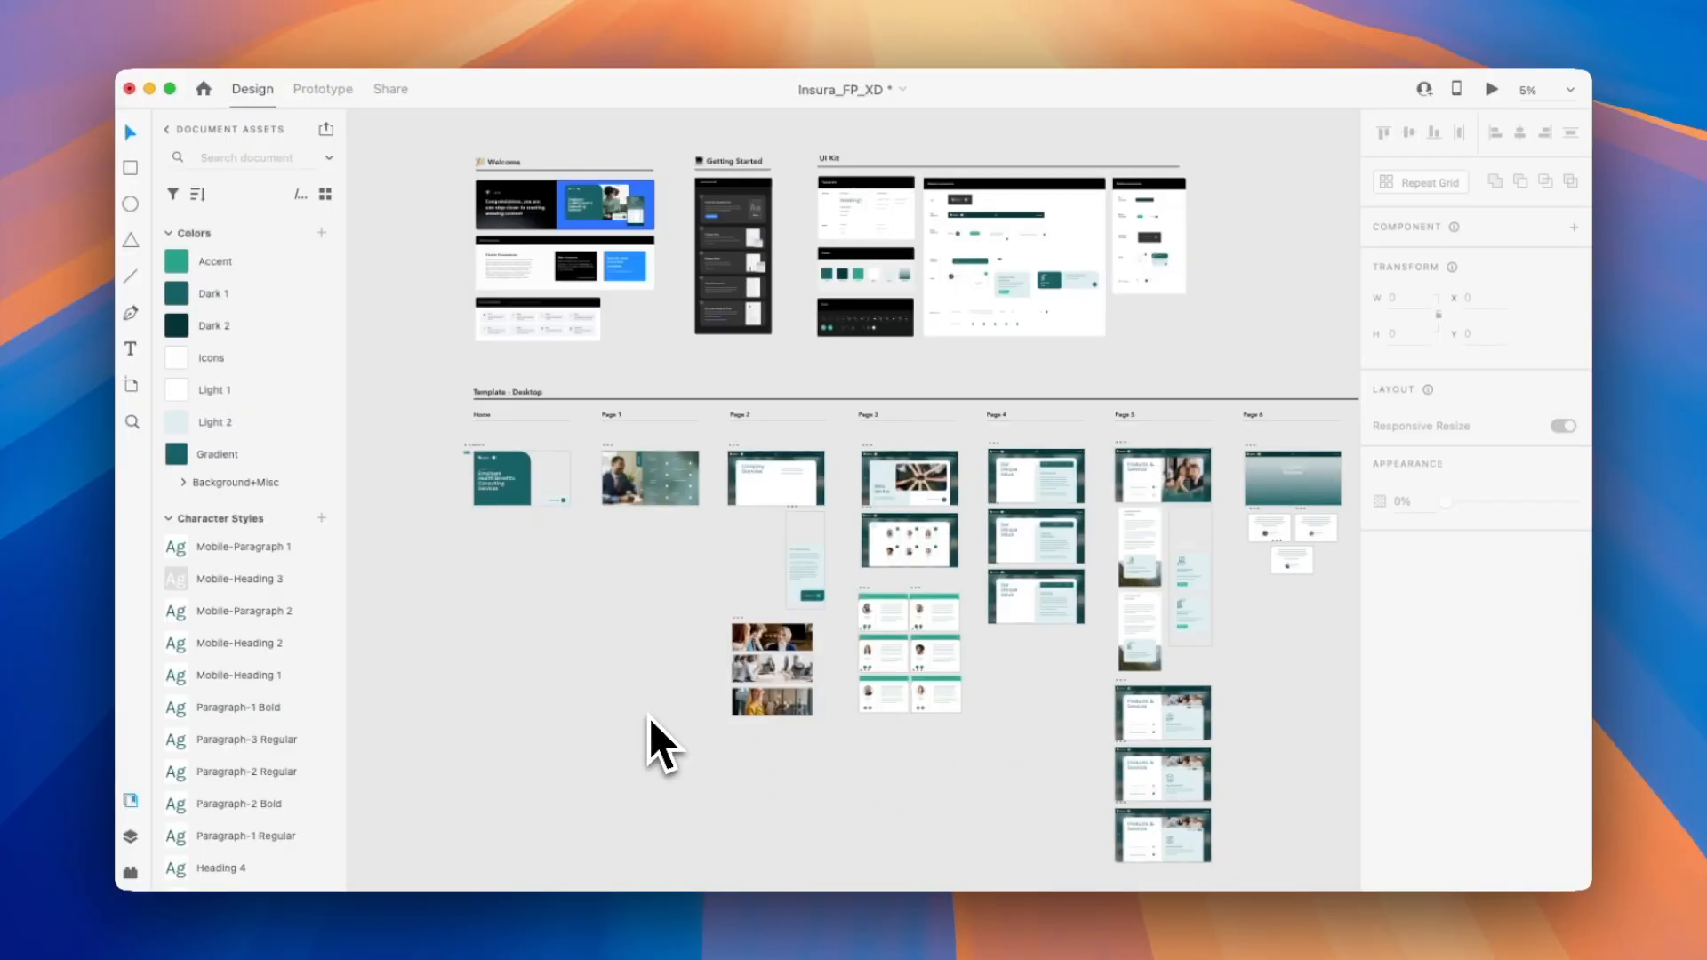
Inspect the Get Started hotspot on the Home page in the SDCO Finalist microapp editor and open the Company page.
scroll(650, 716, left, 1)
scroll(650, 717, down, 1)
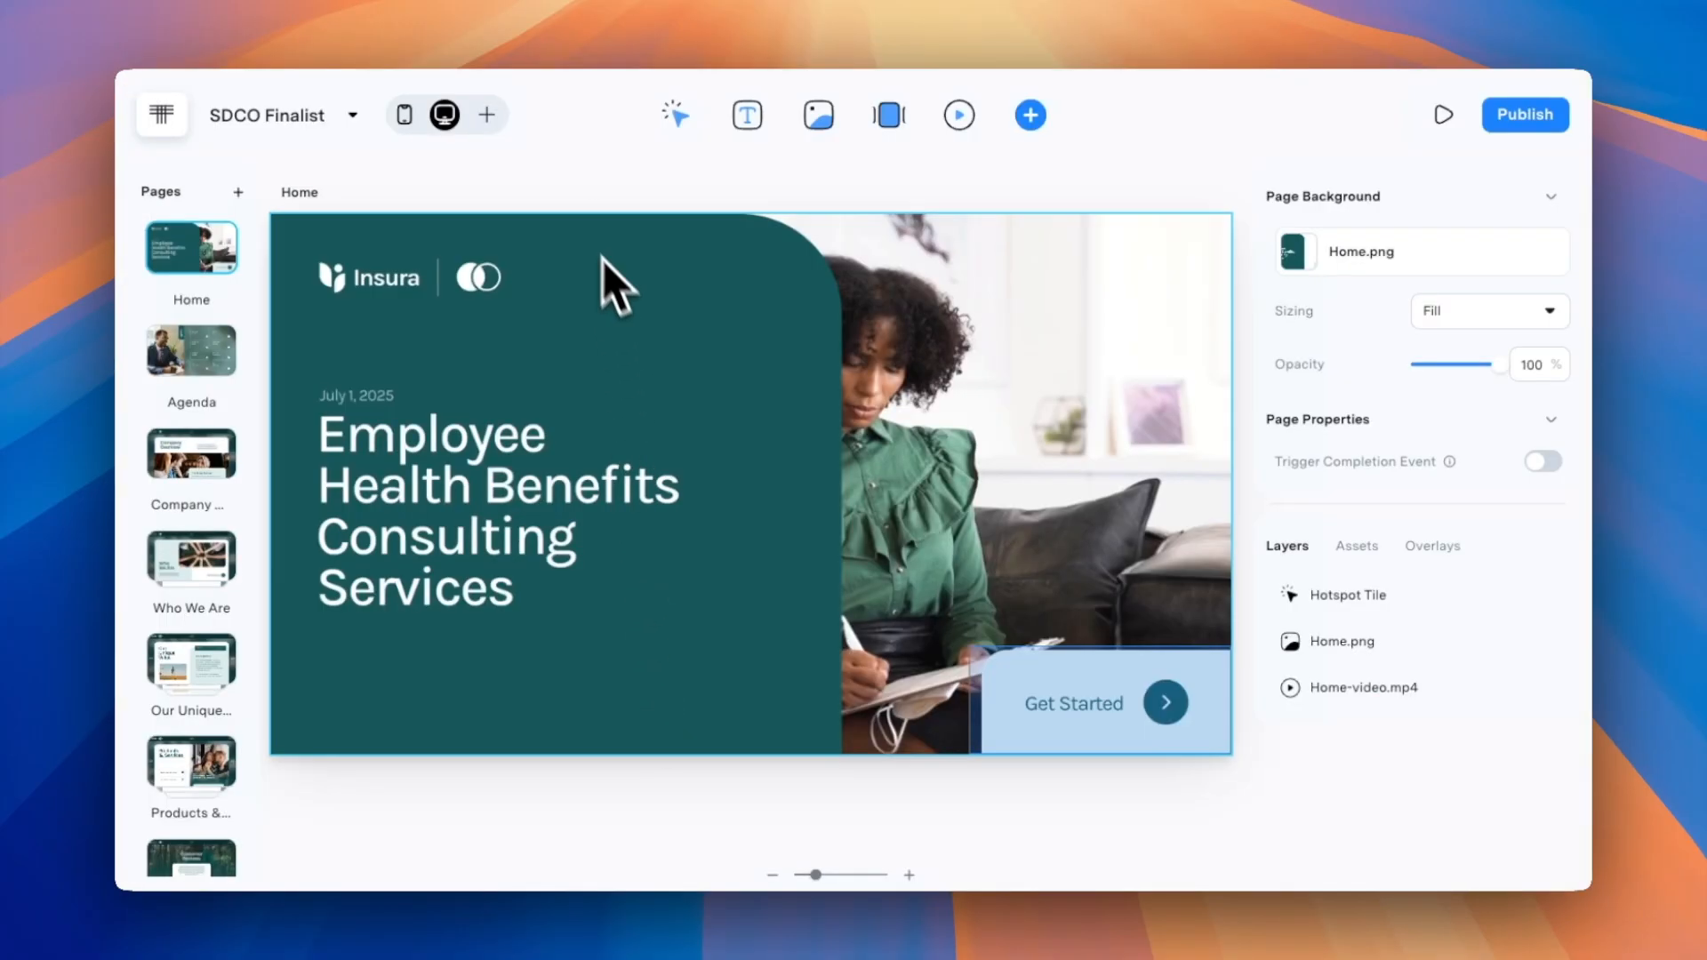
click(941, 366)
click(1106, 680)
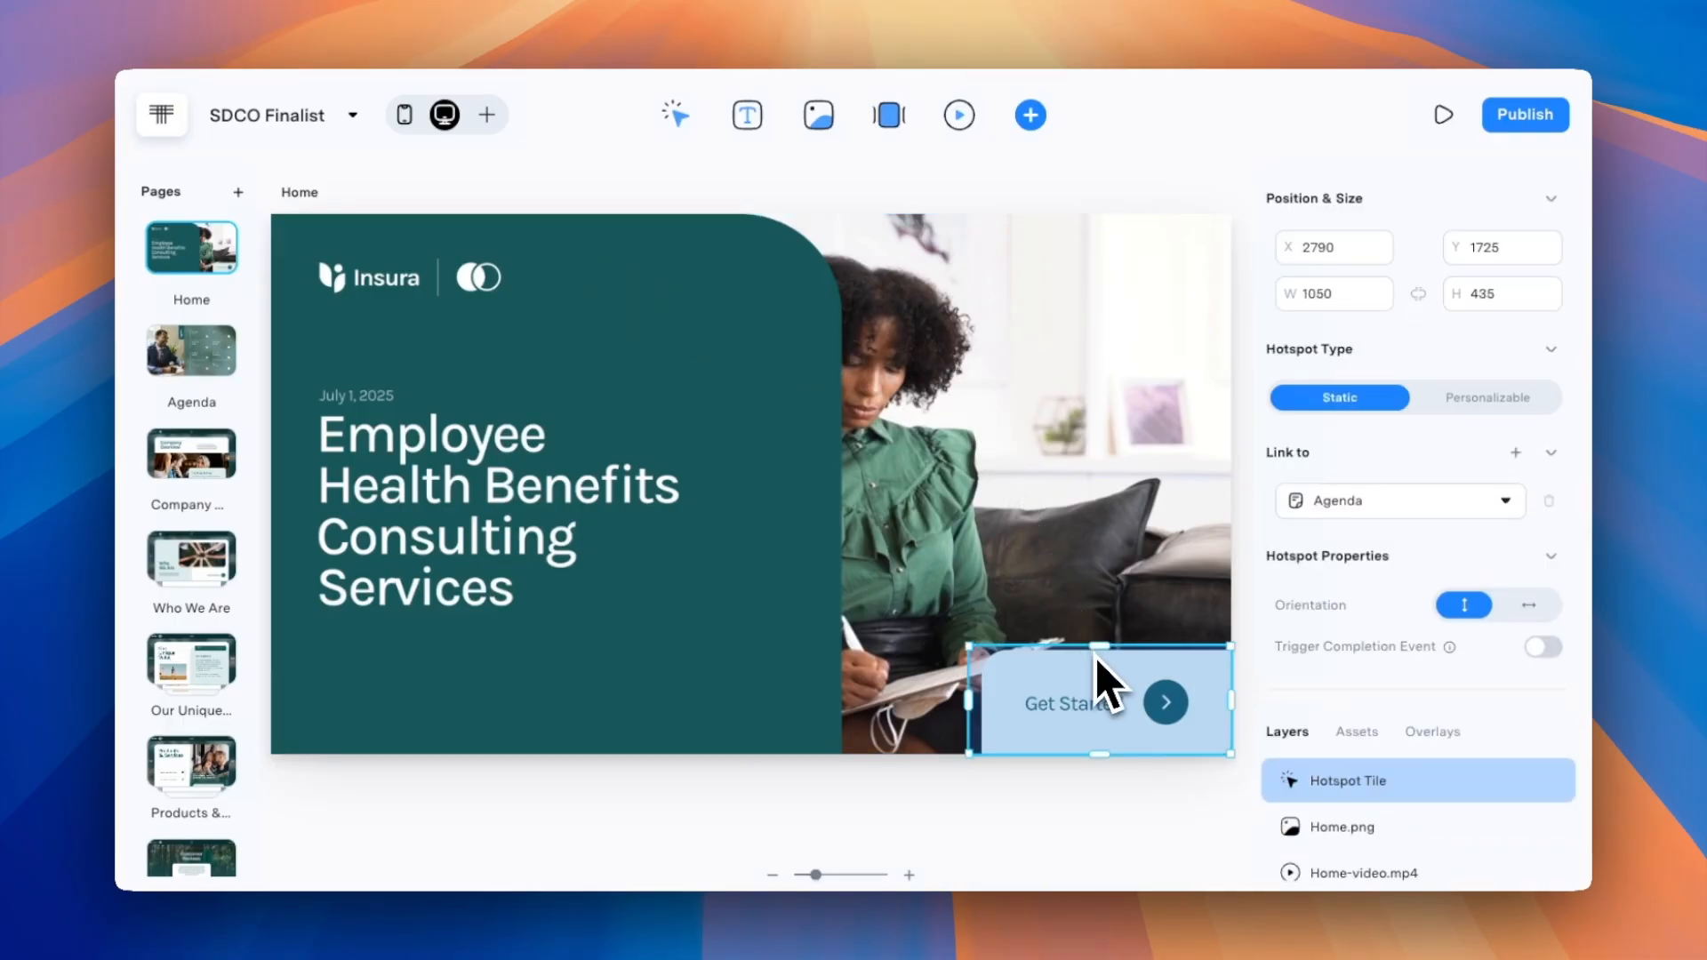
click(205, 458)
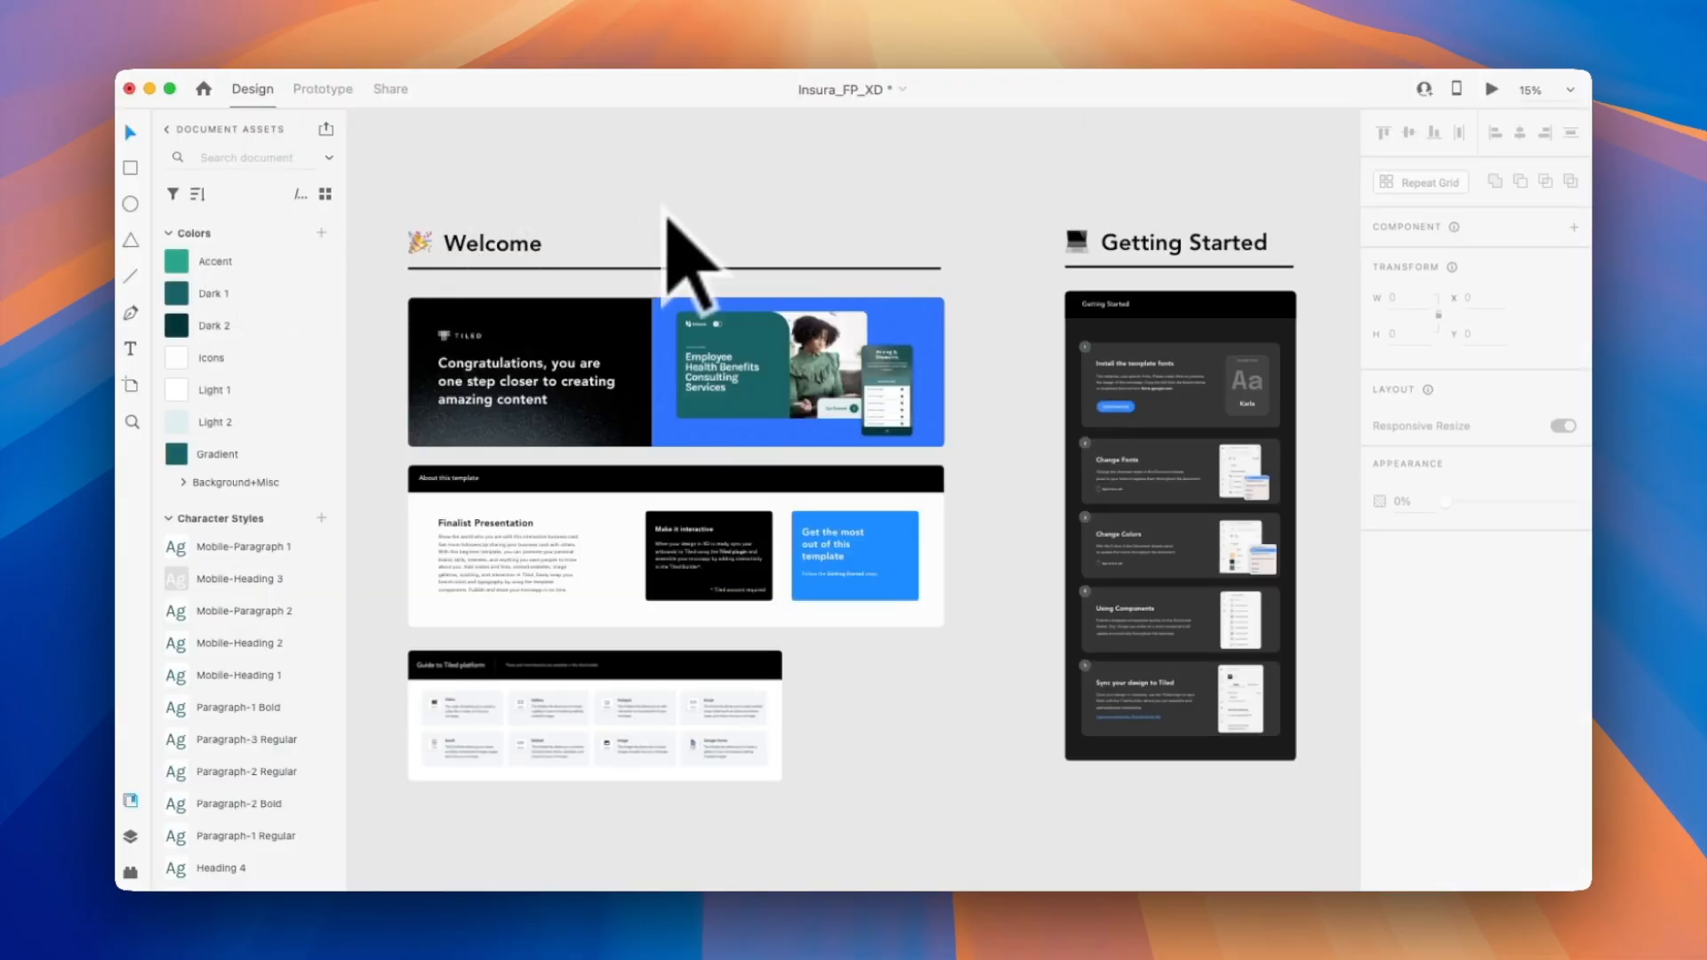
click(631, 309)
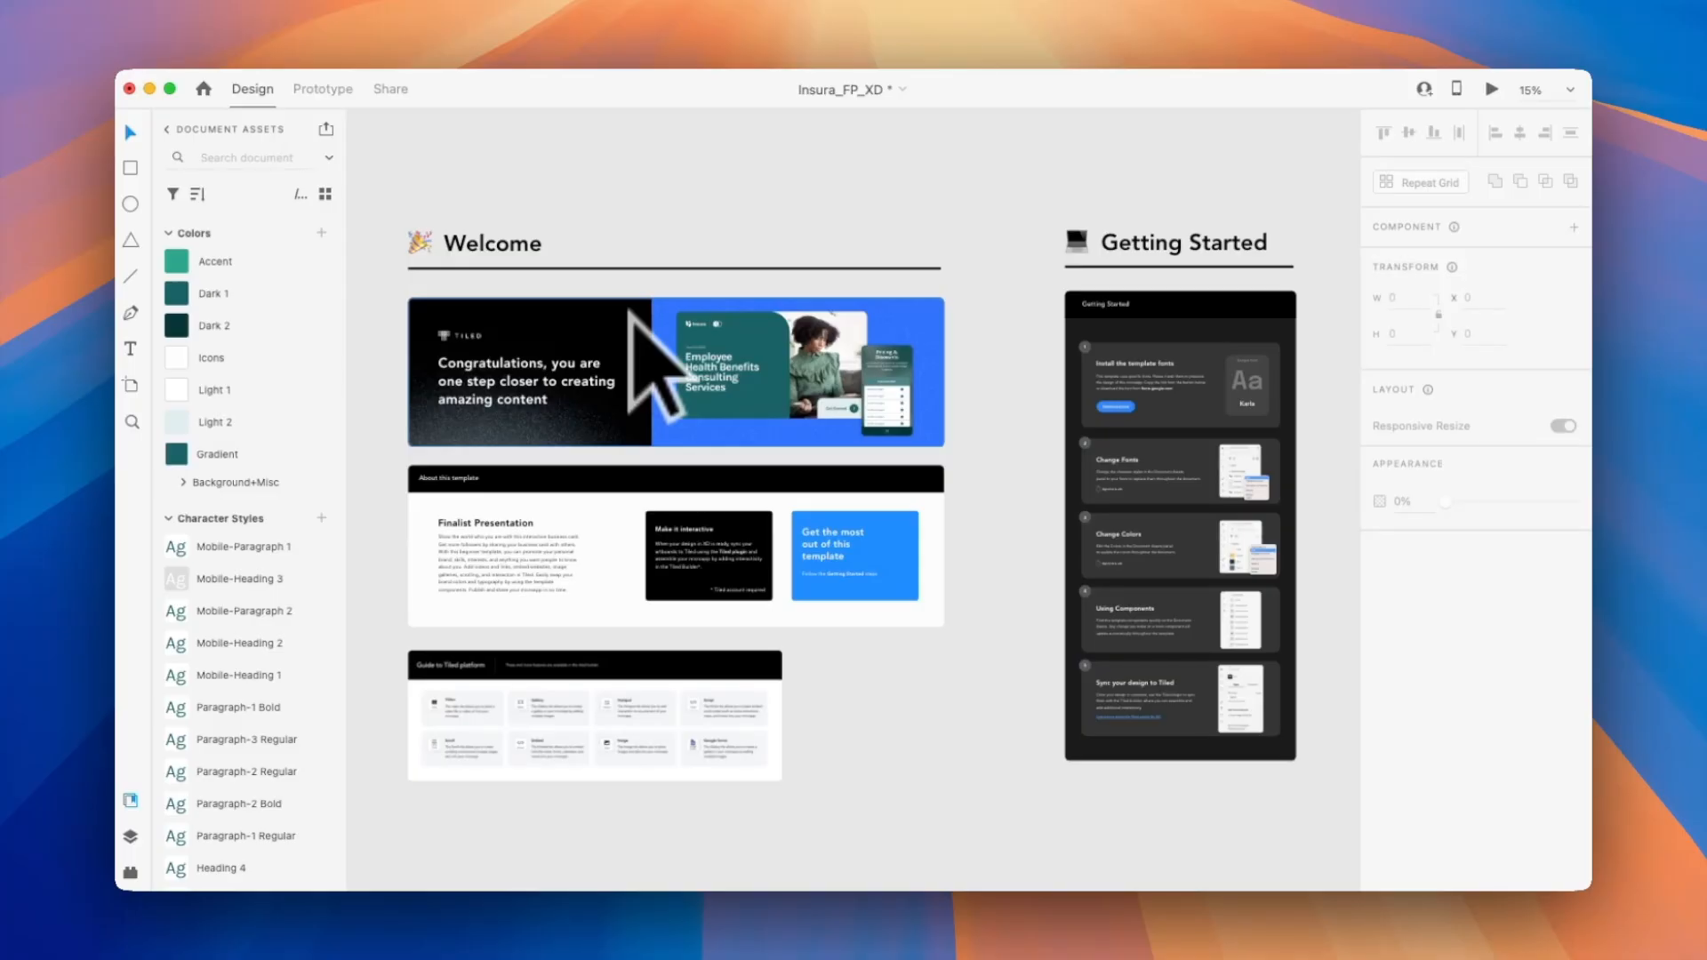
scroll(630, 310, right, 5)
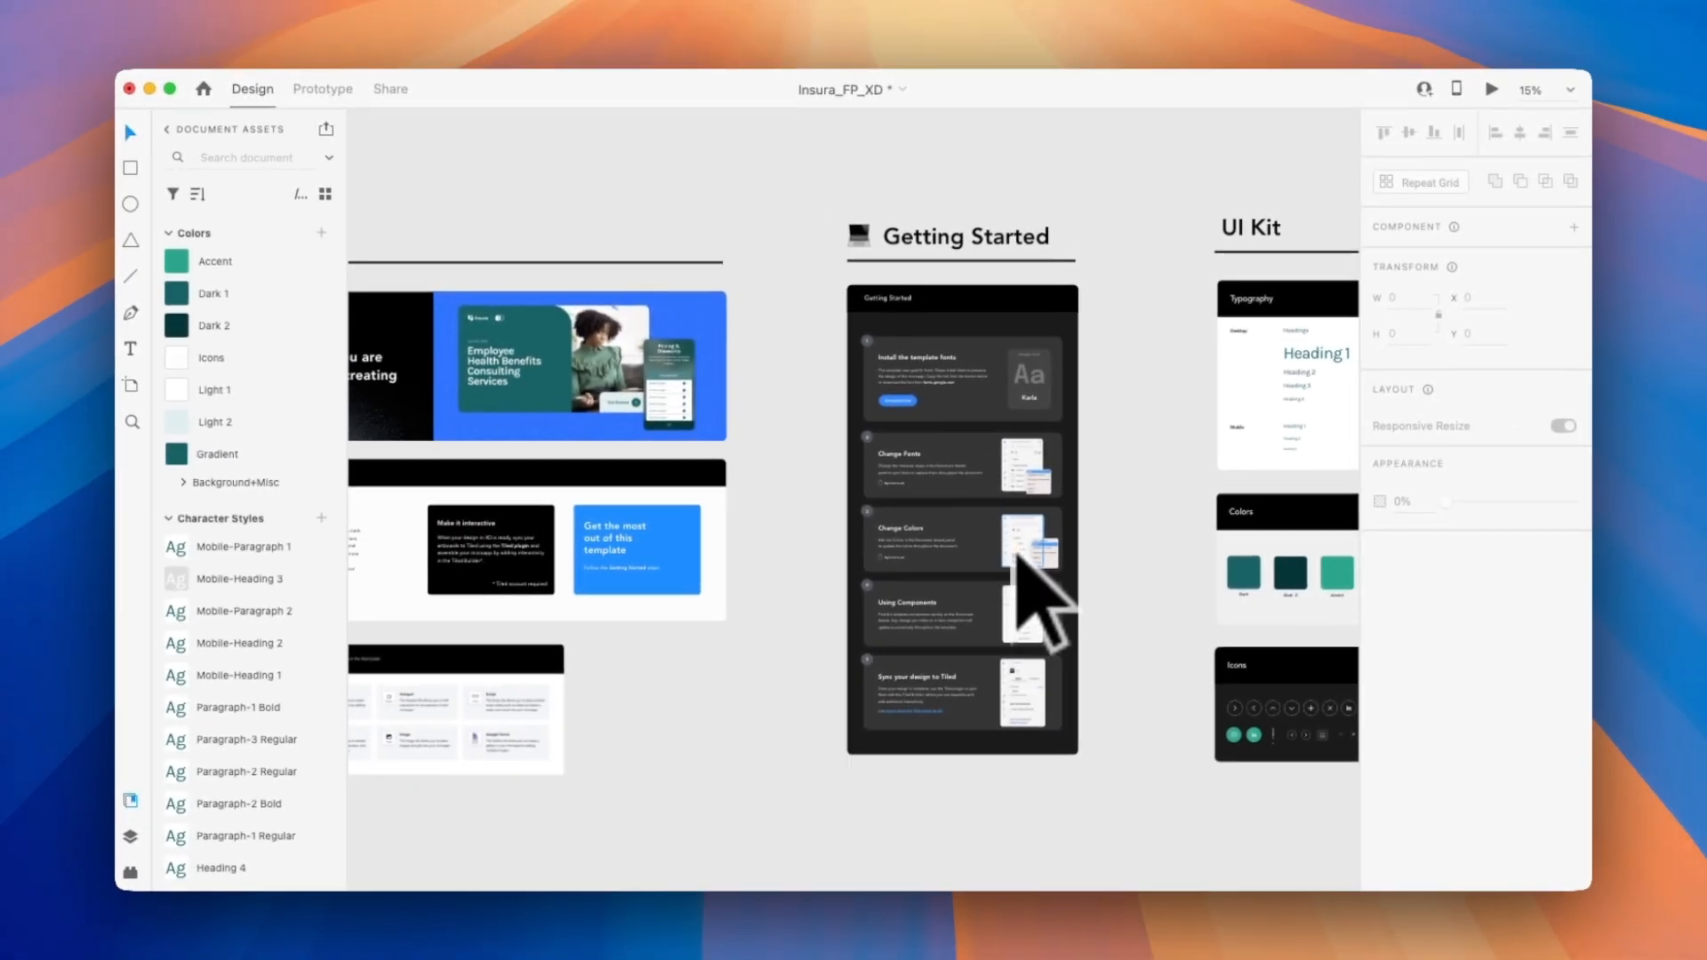
scroll(745, 658, right, 6)
scroll(745, 658, up, 4)
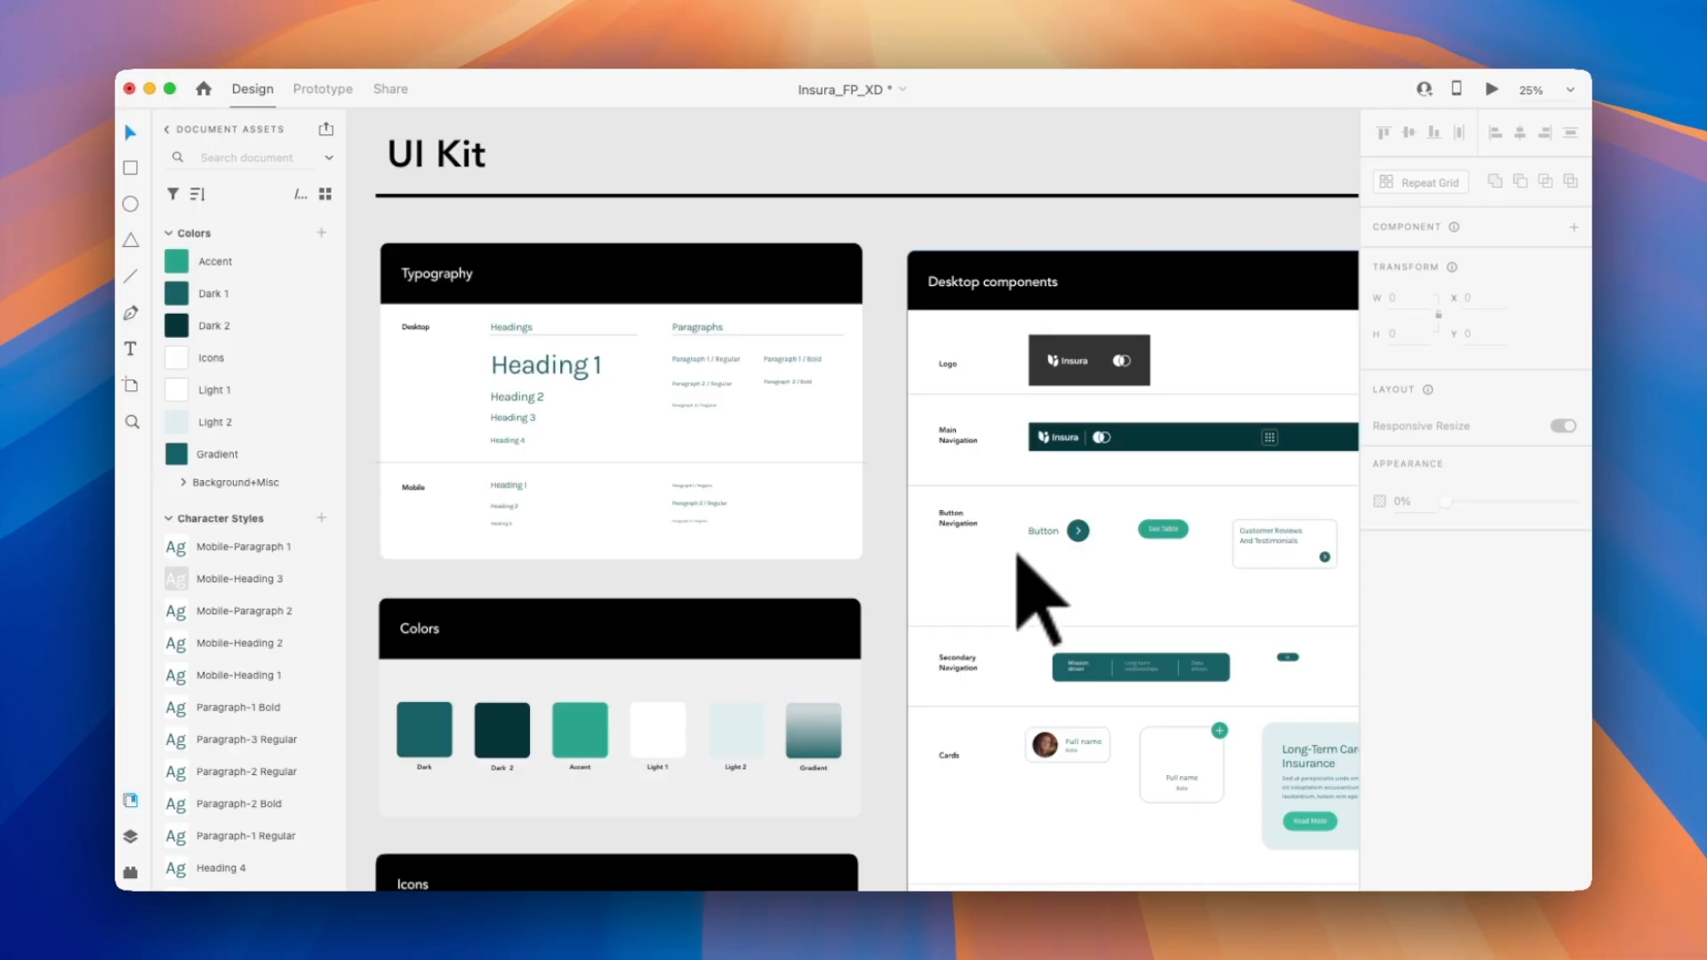
click(1071, 355)
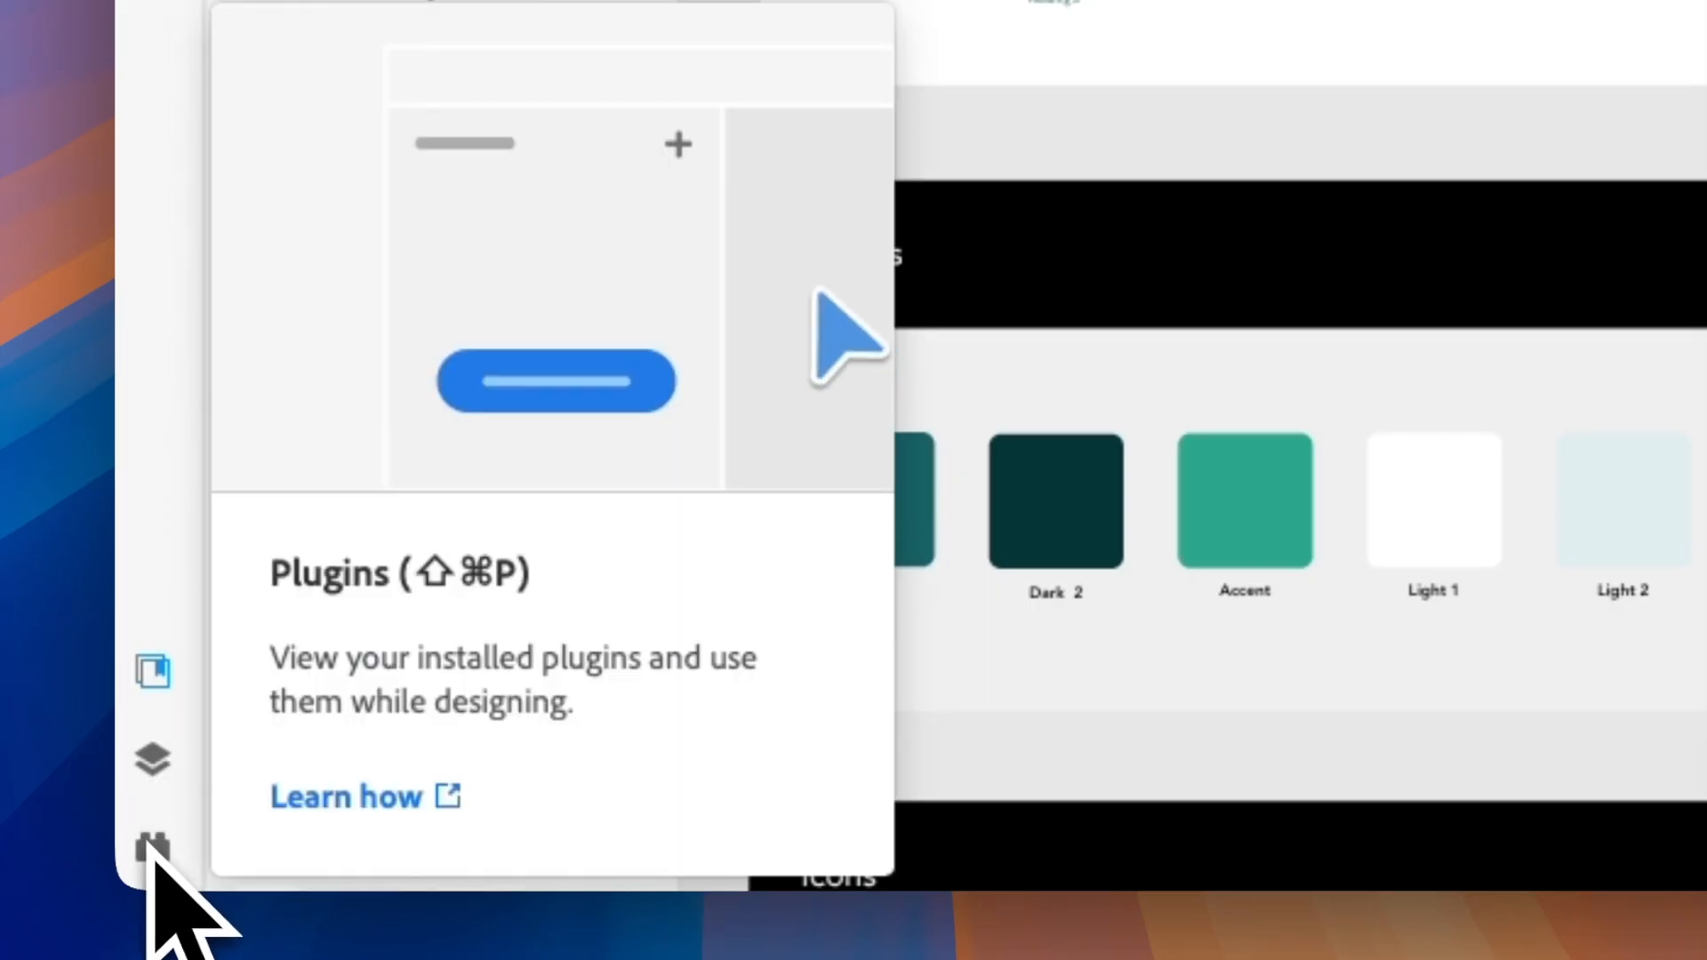
click(153, 758)
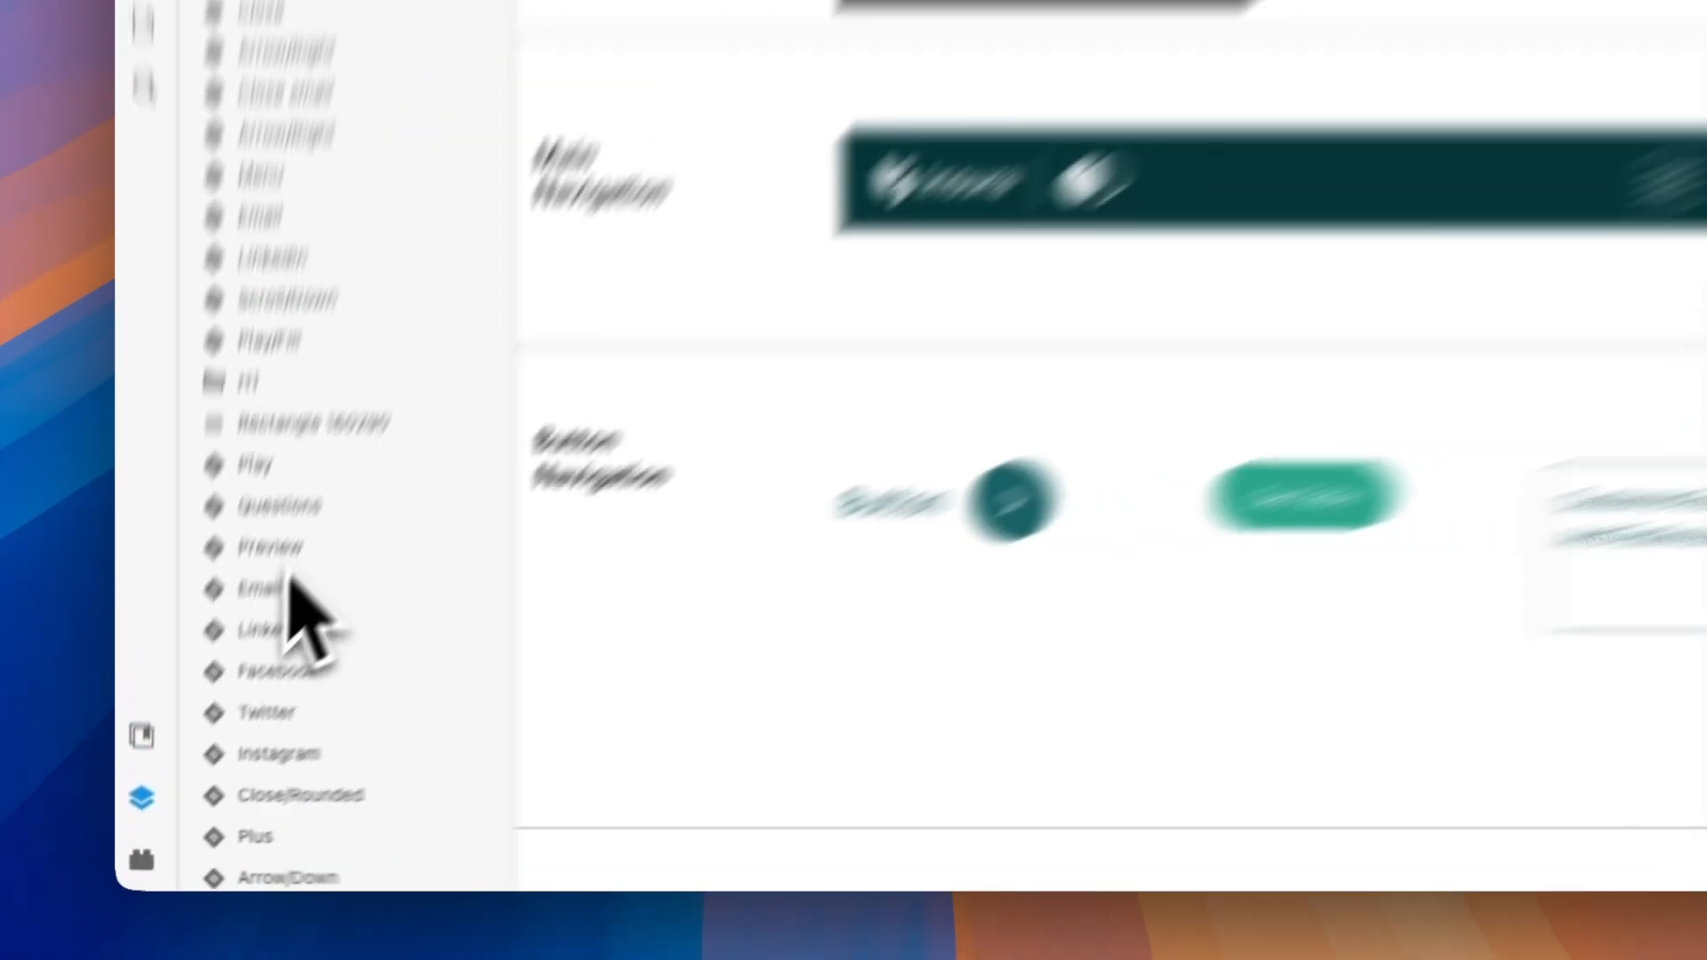
click(177, 209)
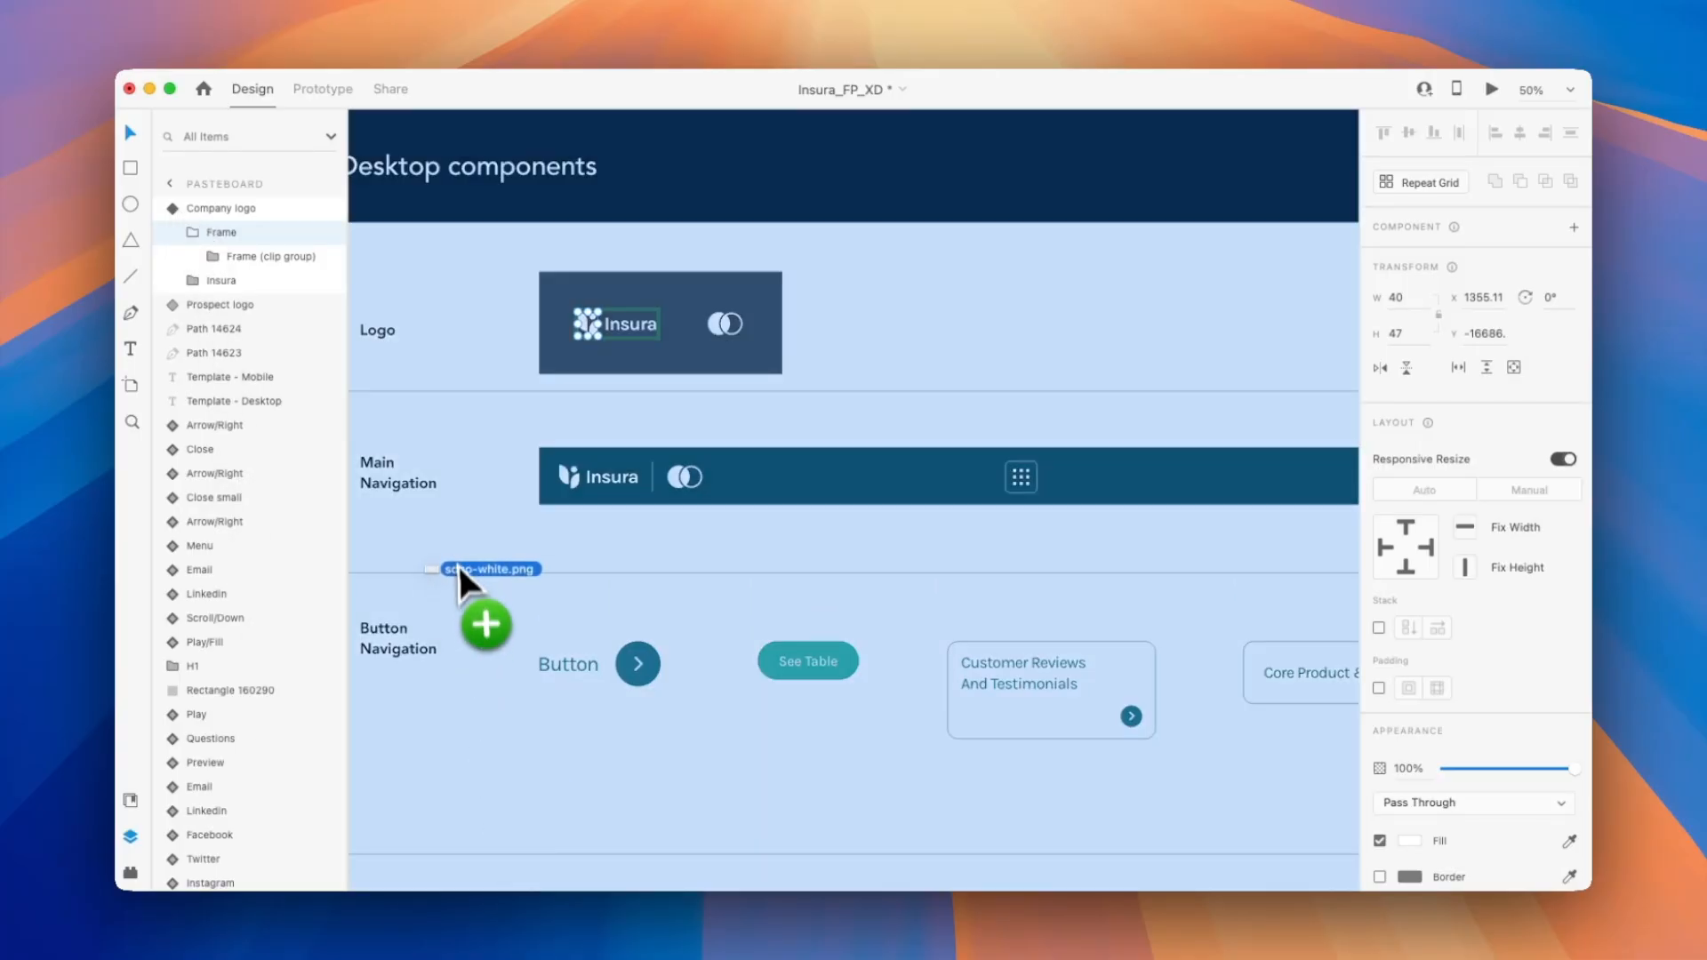
drag(457, 565, 220, 238)
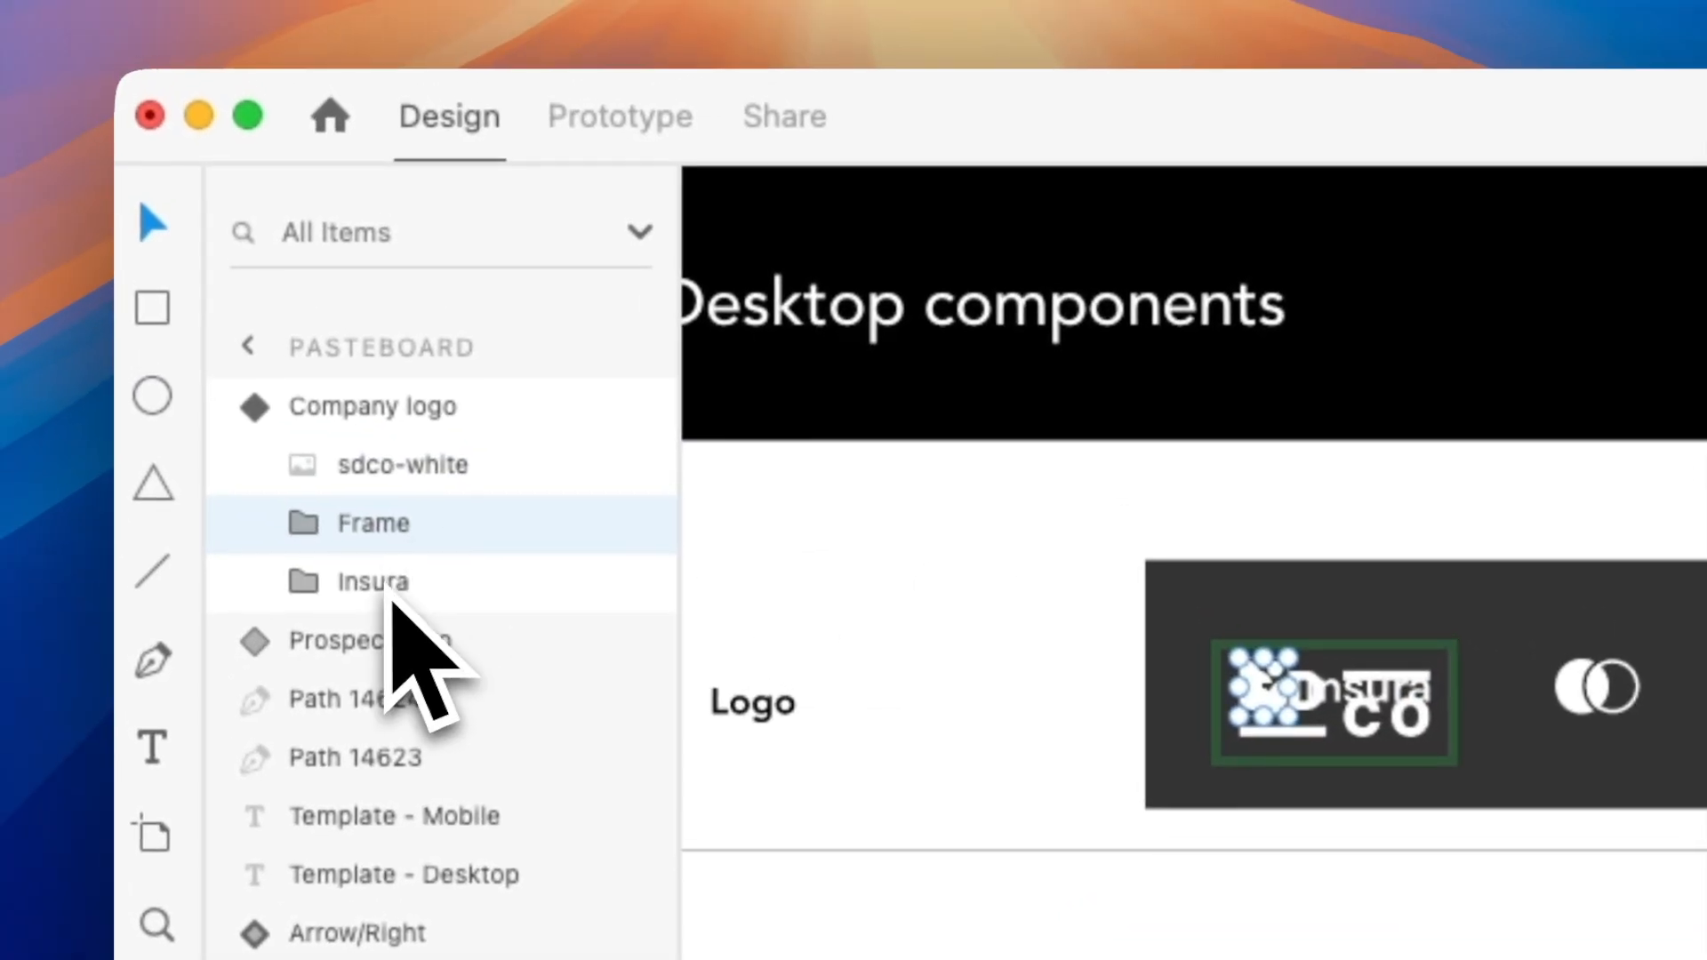
Delete the old Frame and Insura groups from the Company logo component.
shift+click(354, 532)
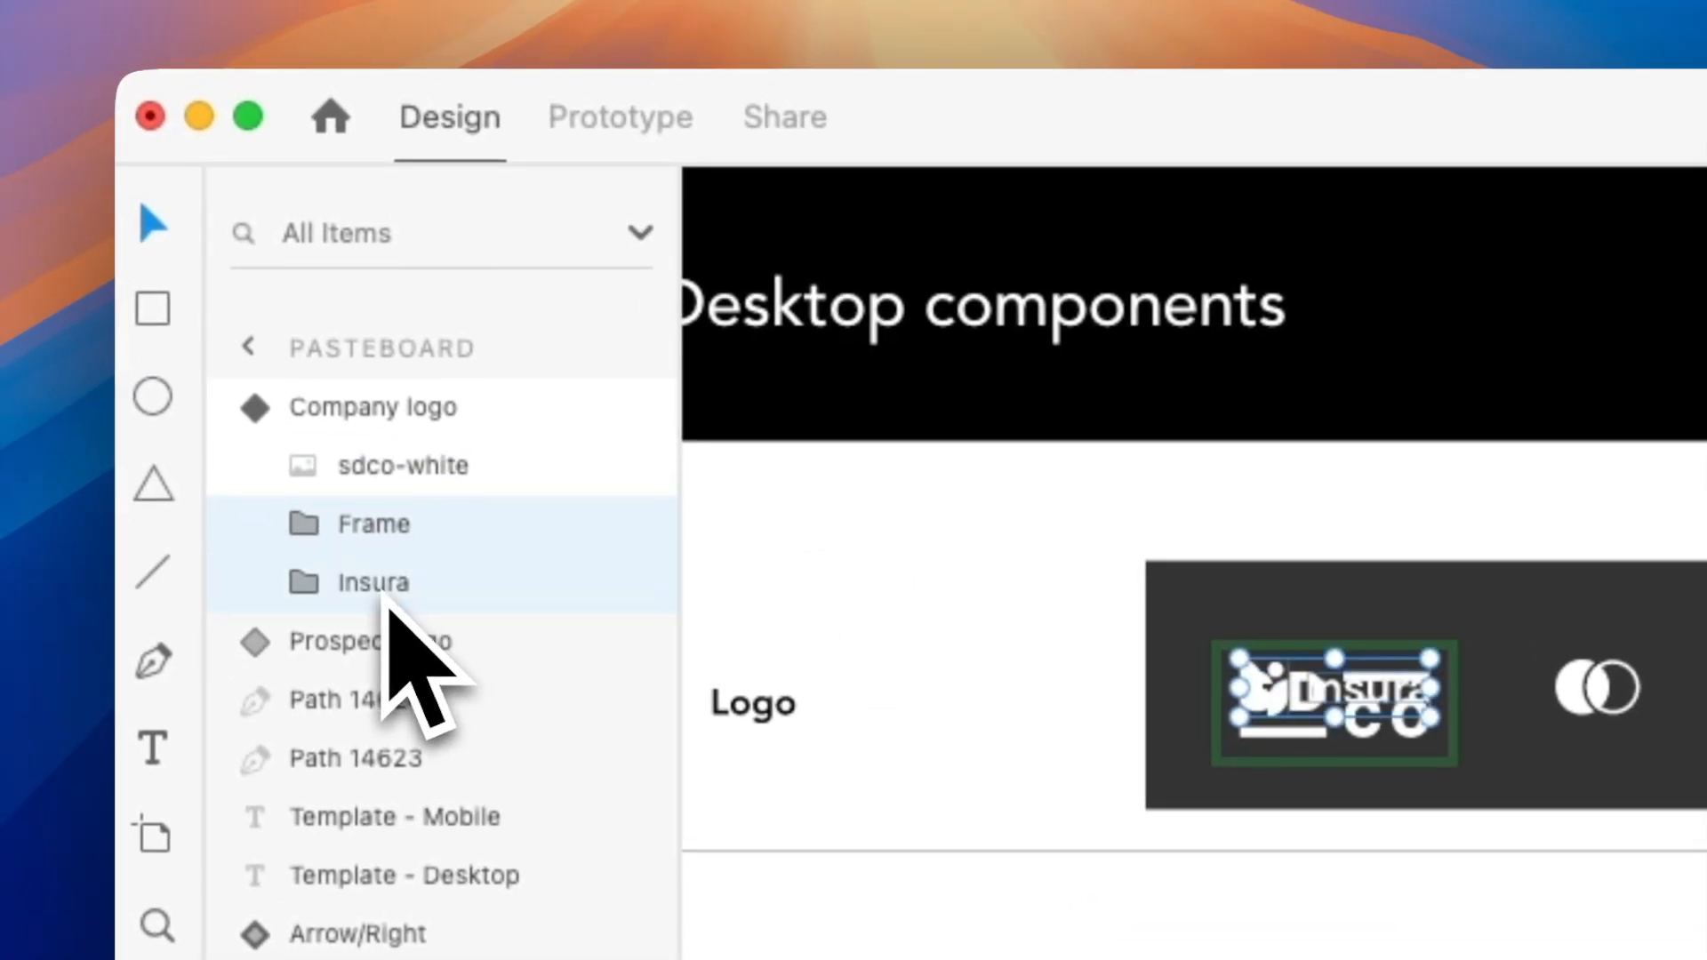
key(Delete)
scroll(397, 667, down, 5)
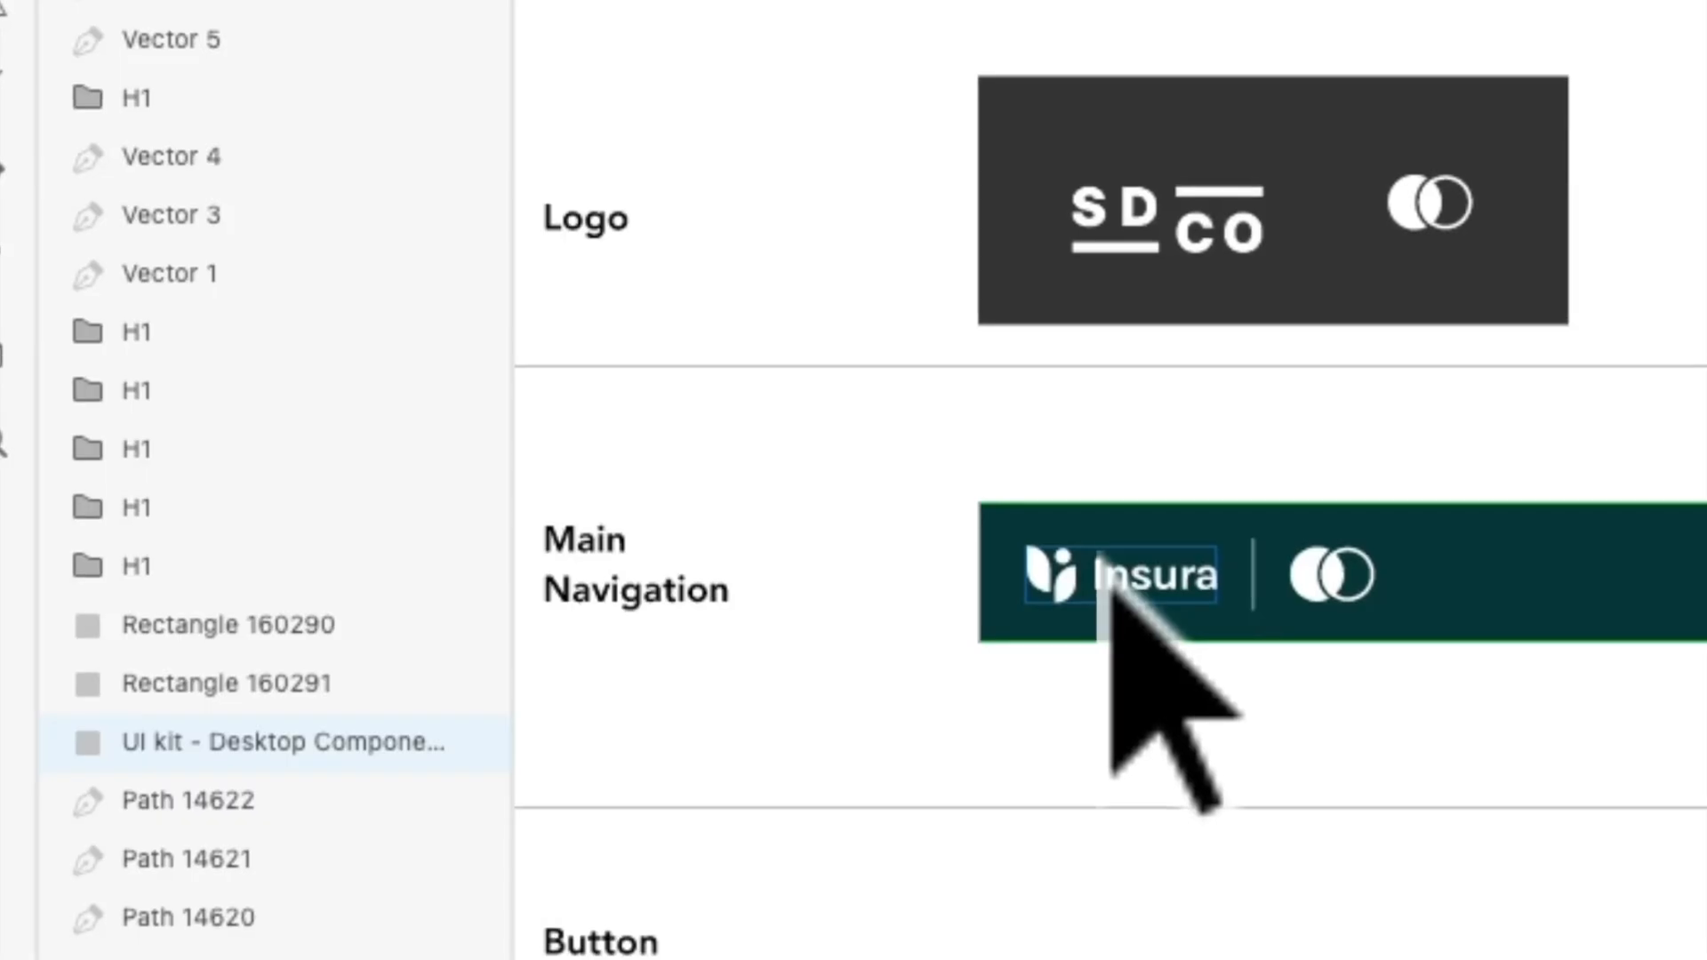
Import sdco-white.png into the Top nav component of the Main Navigation.
double_click(1107, 574)
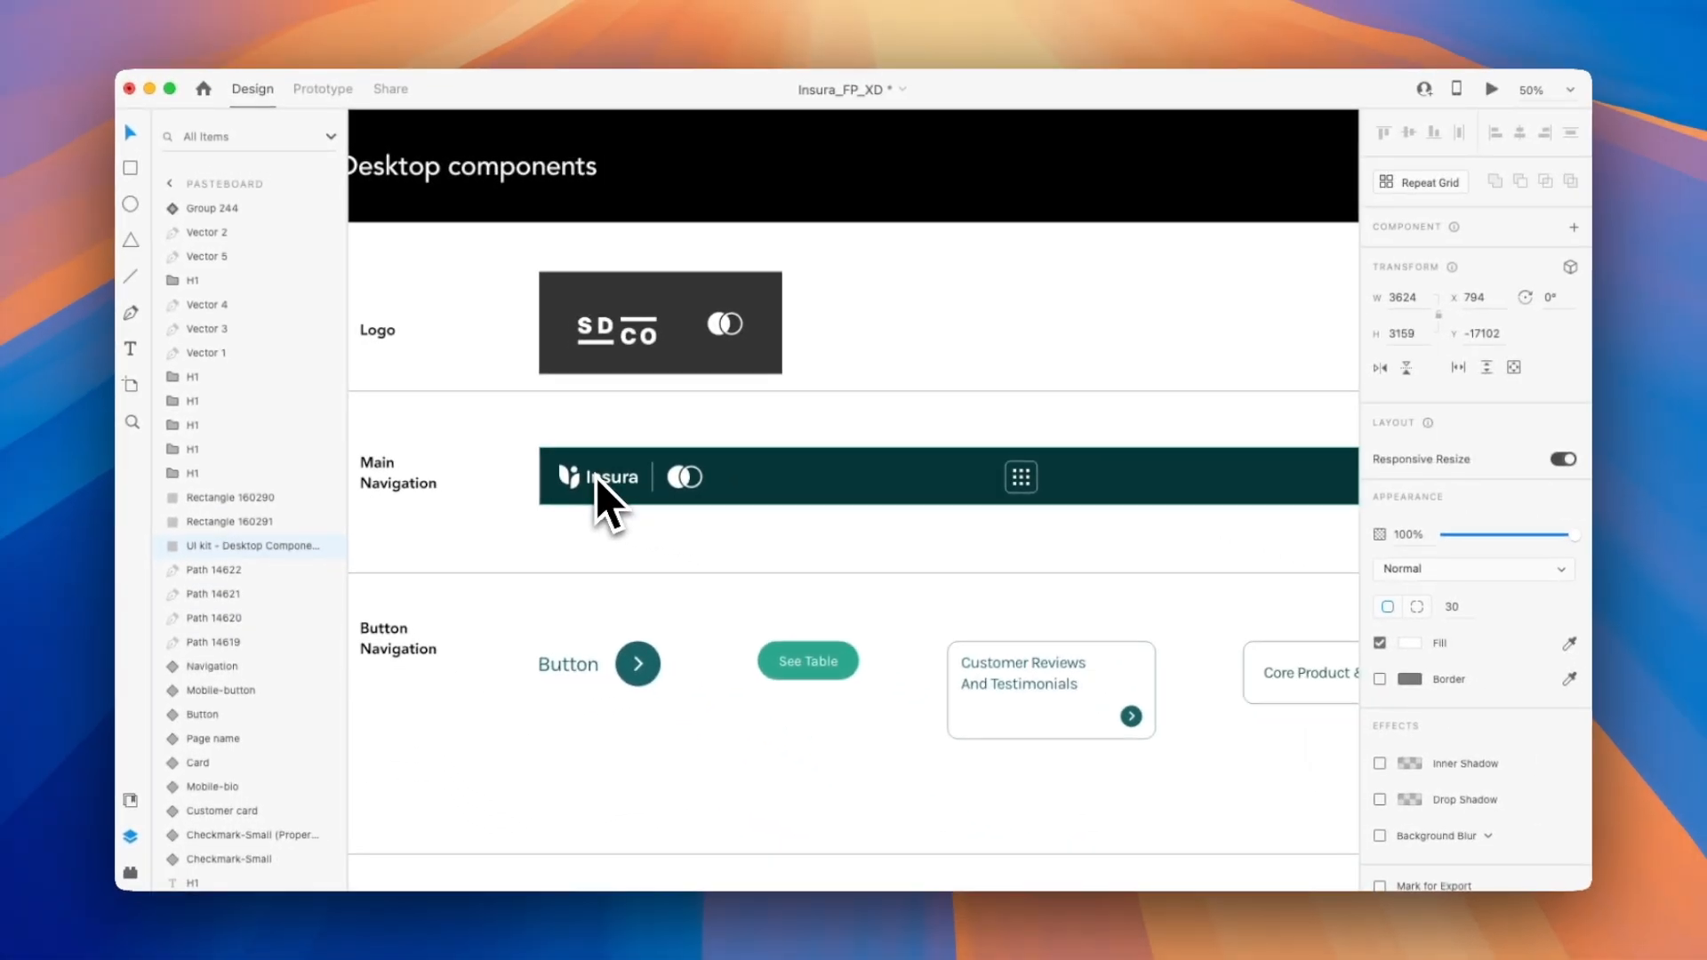
click(590, 457)
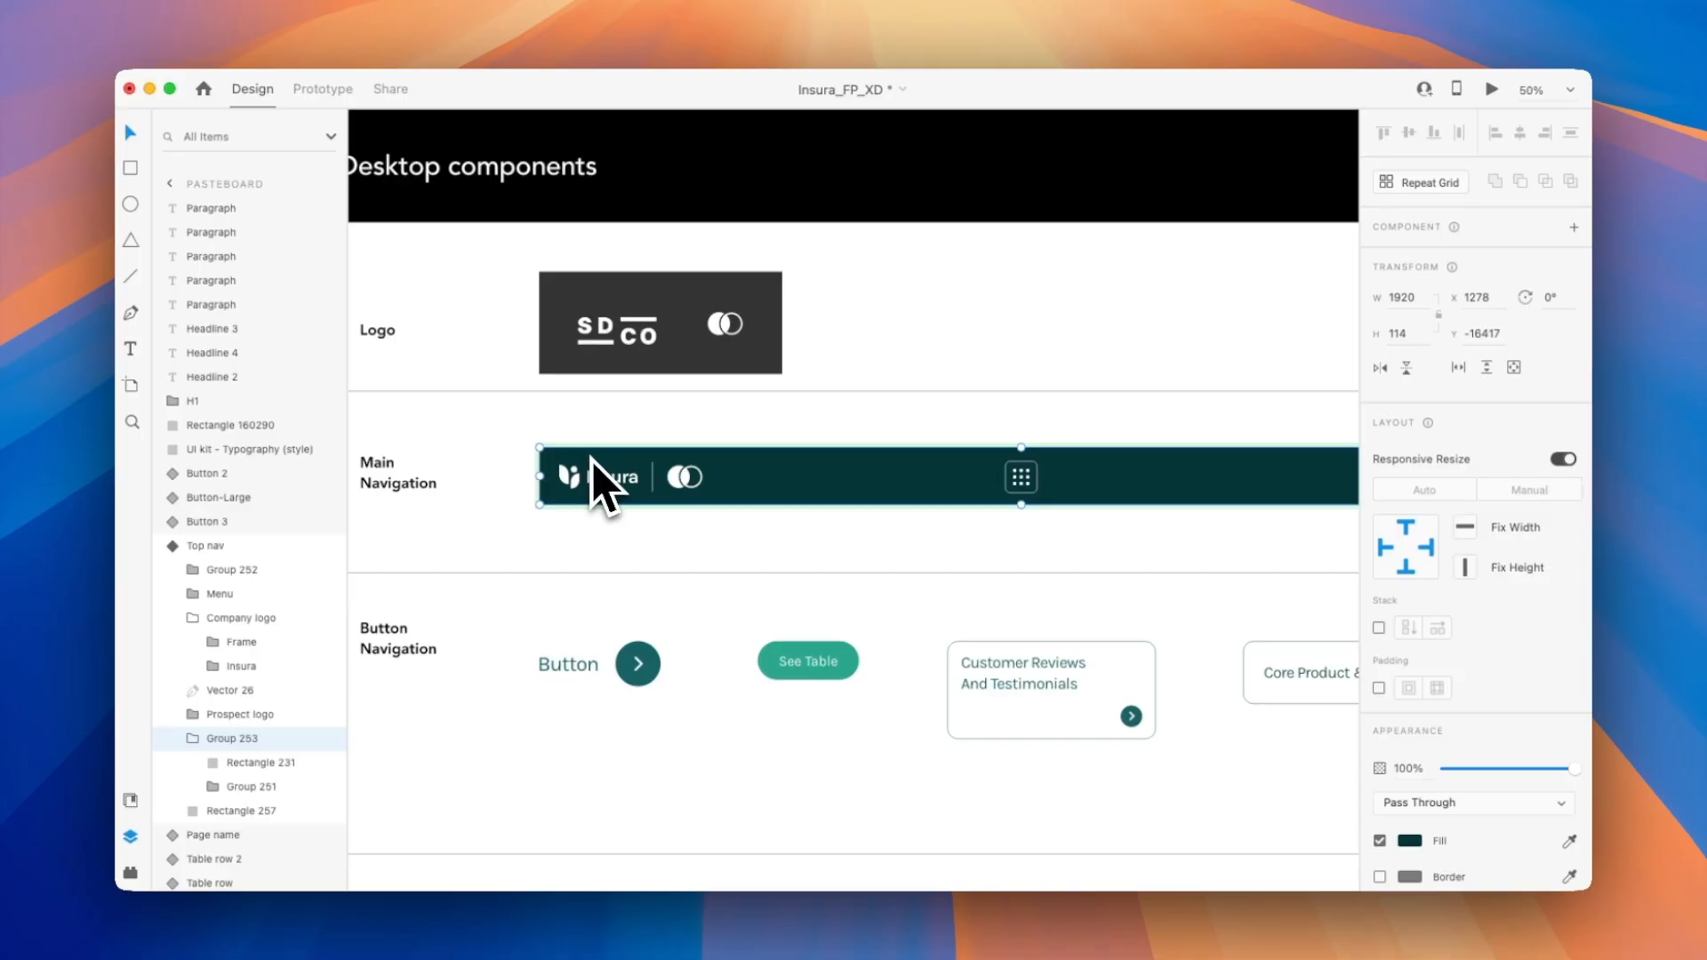
click(185, 2)
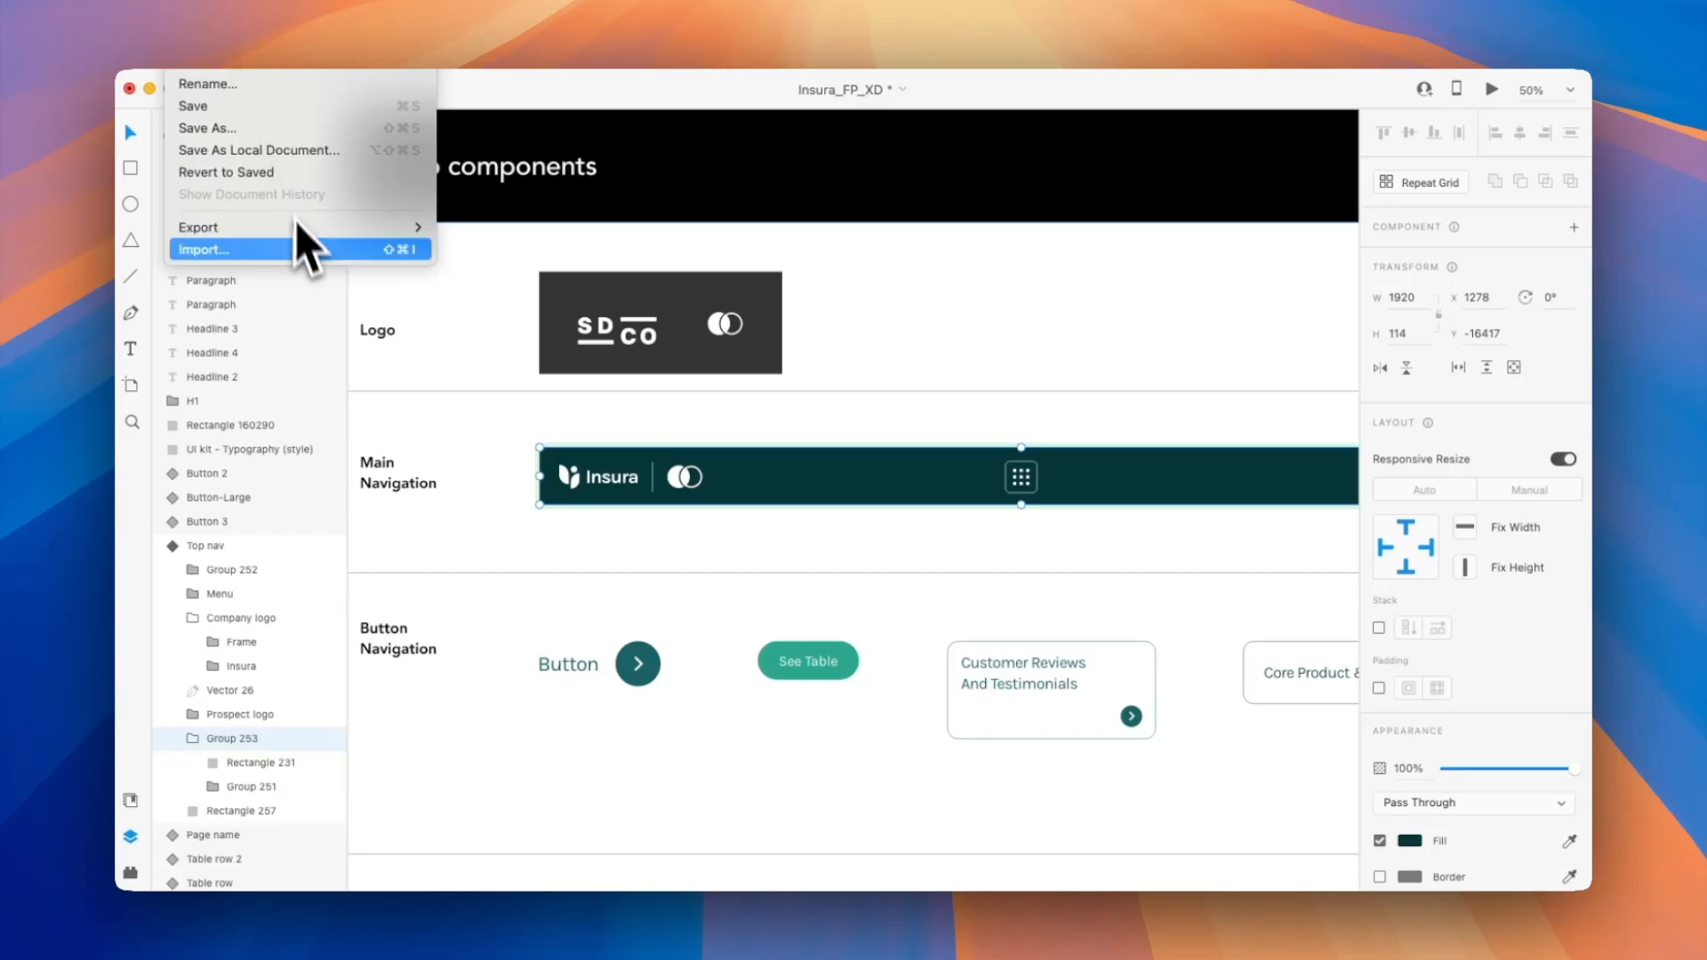
click(302, 245)
click(722, 394)
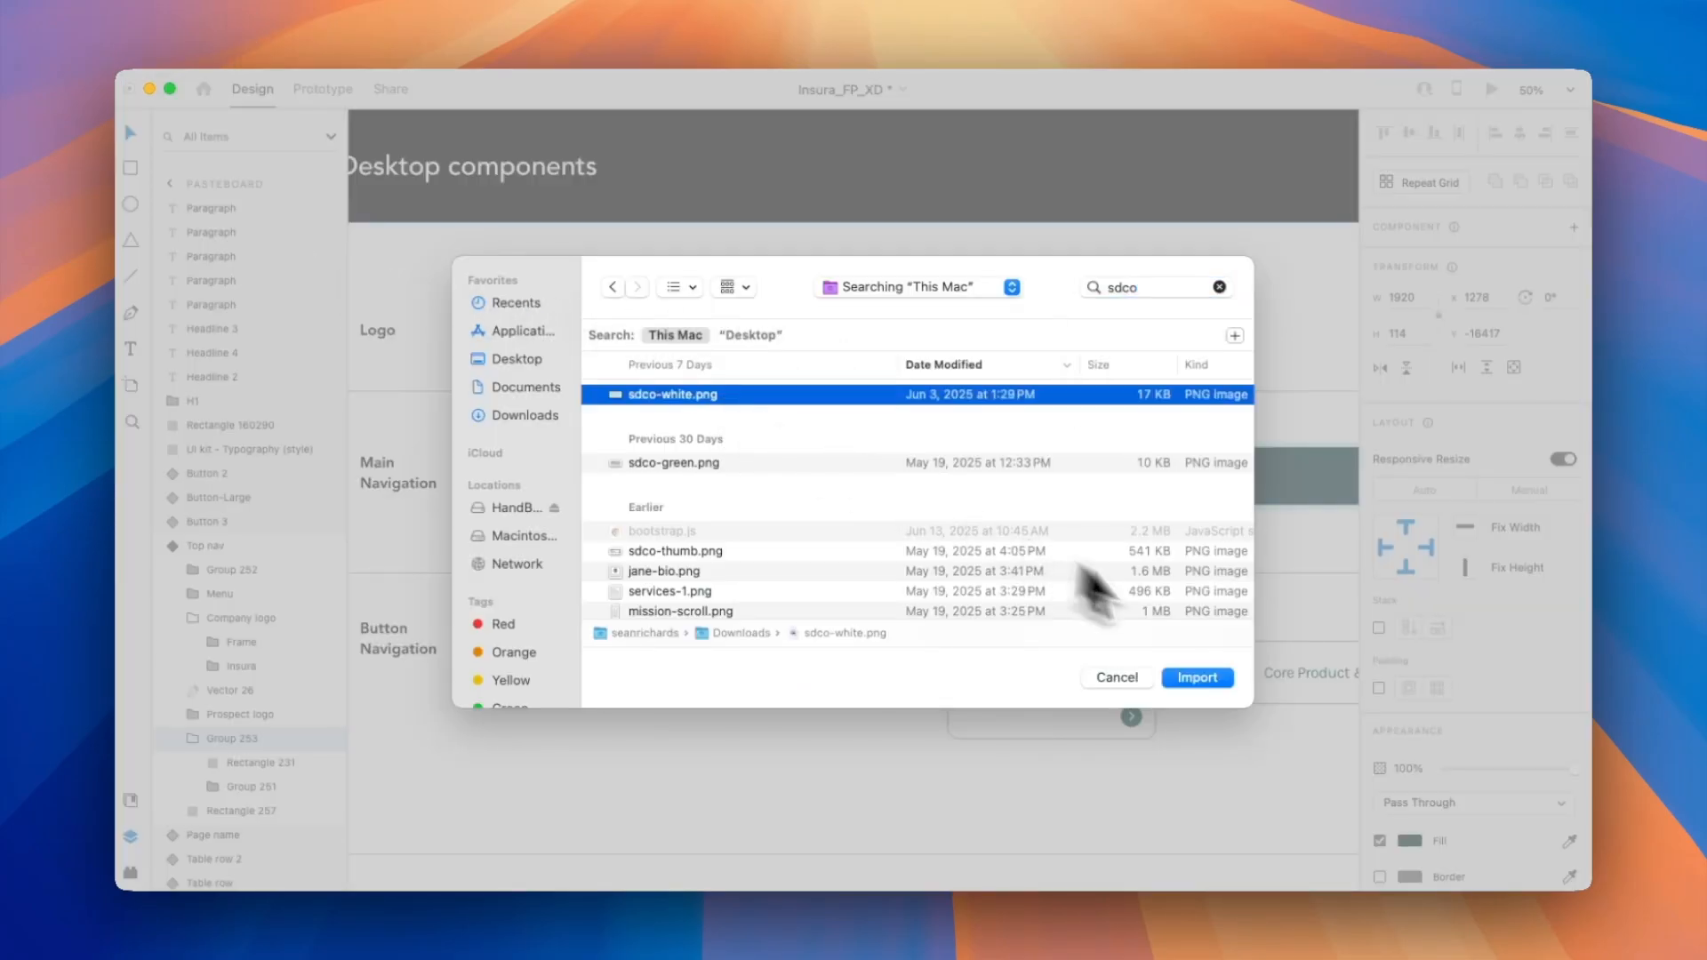
click(1197, 678)
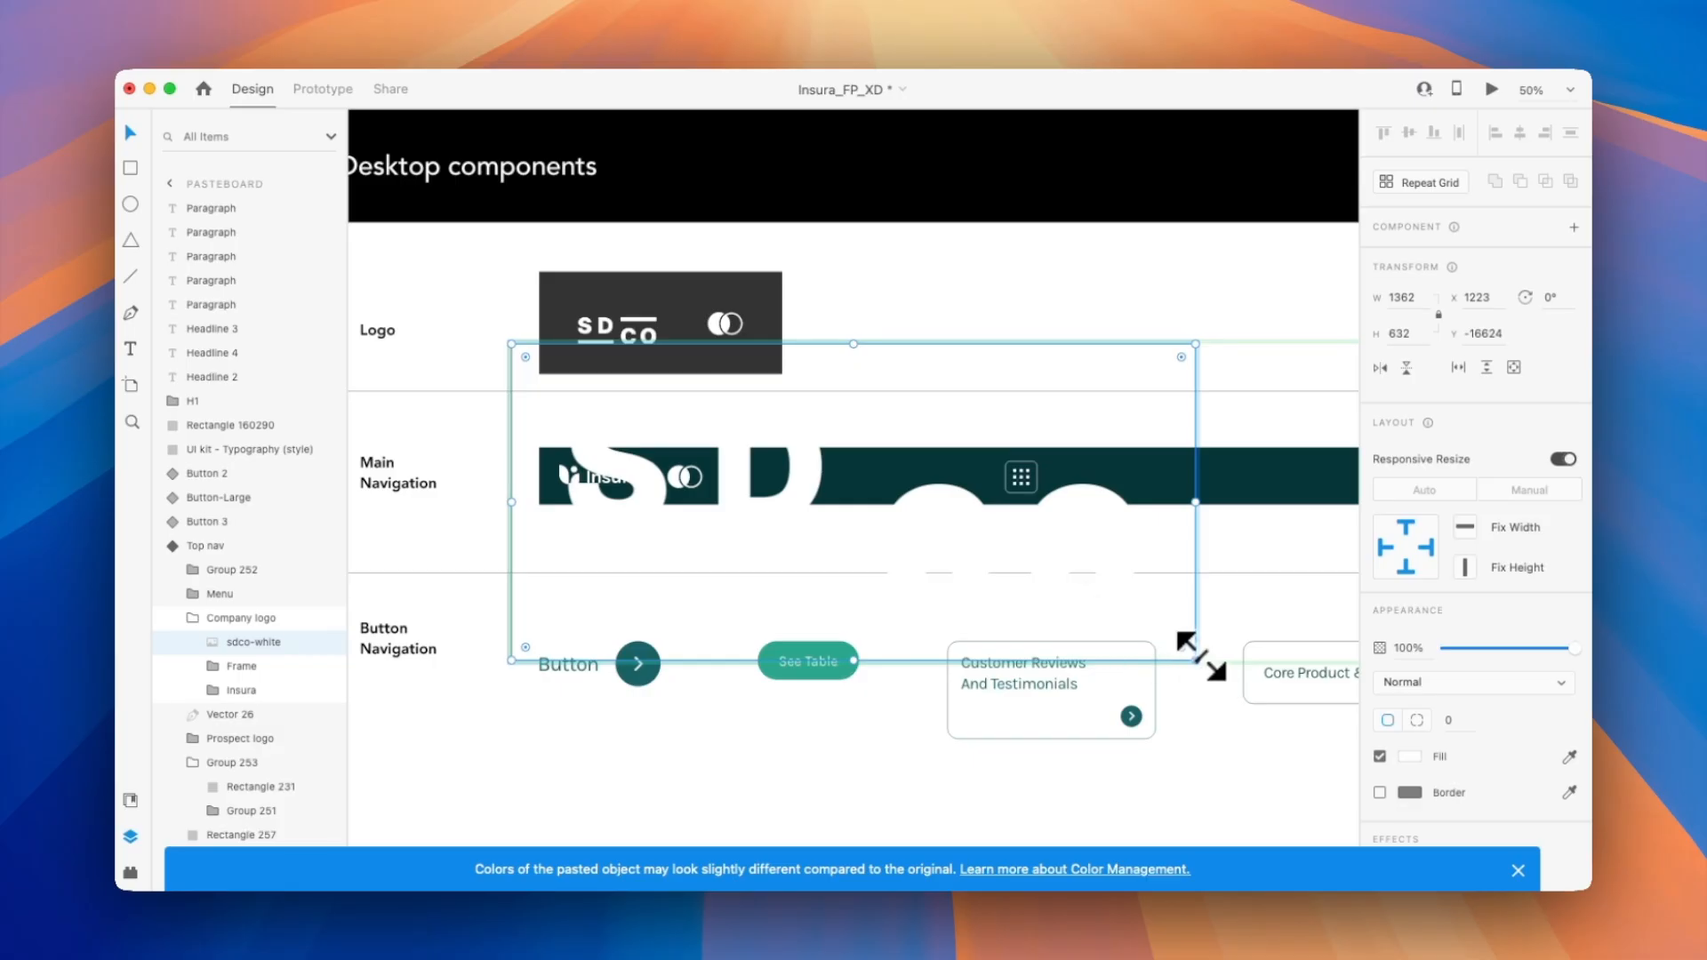
Scale the imported SDCO logo down and position it over the Insura logo in the main navigation bar.
drag(1199, 662, 939, 521)
drag(881, 345, 698, 450)
drag(514, 515, 564, 499)
drag(652, 453, 642, 457)
Delete the old Frame and Insura groups from the Company logo group in the Top nav component.
click(244, 667)
shift+click(254, 692)
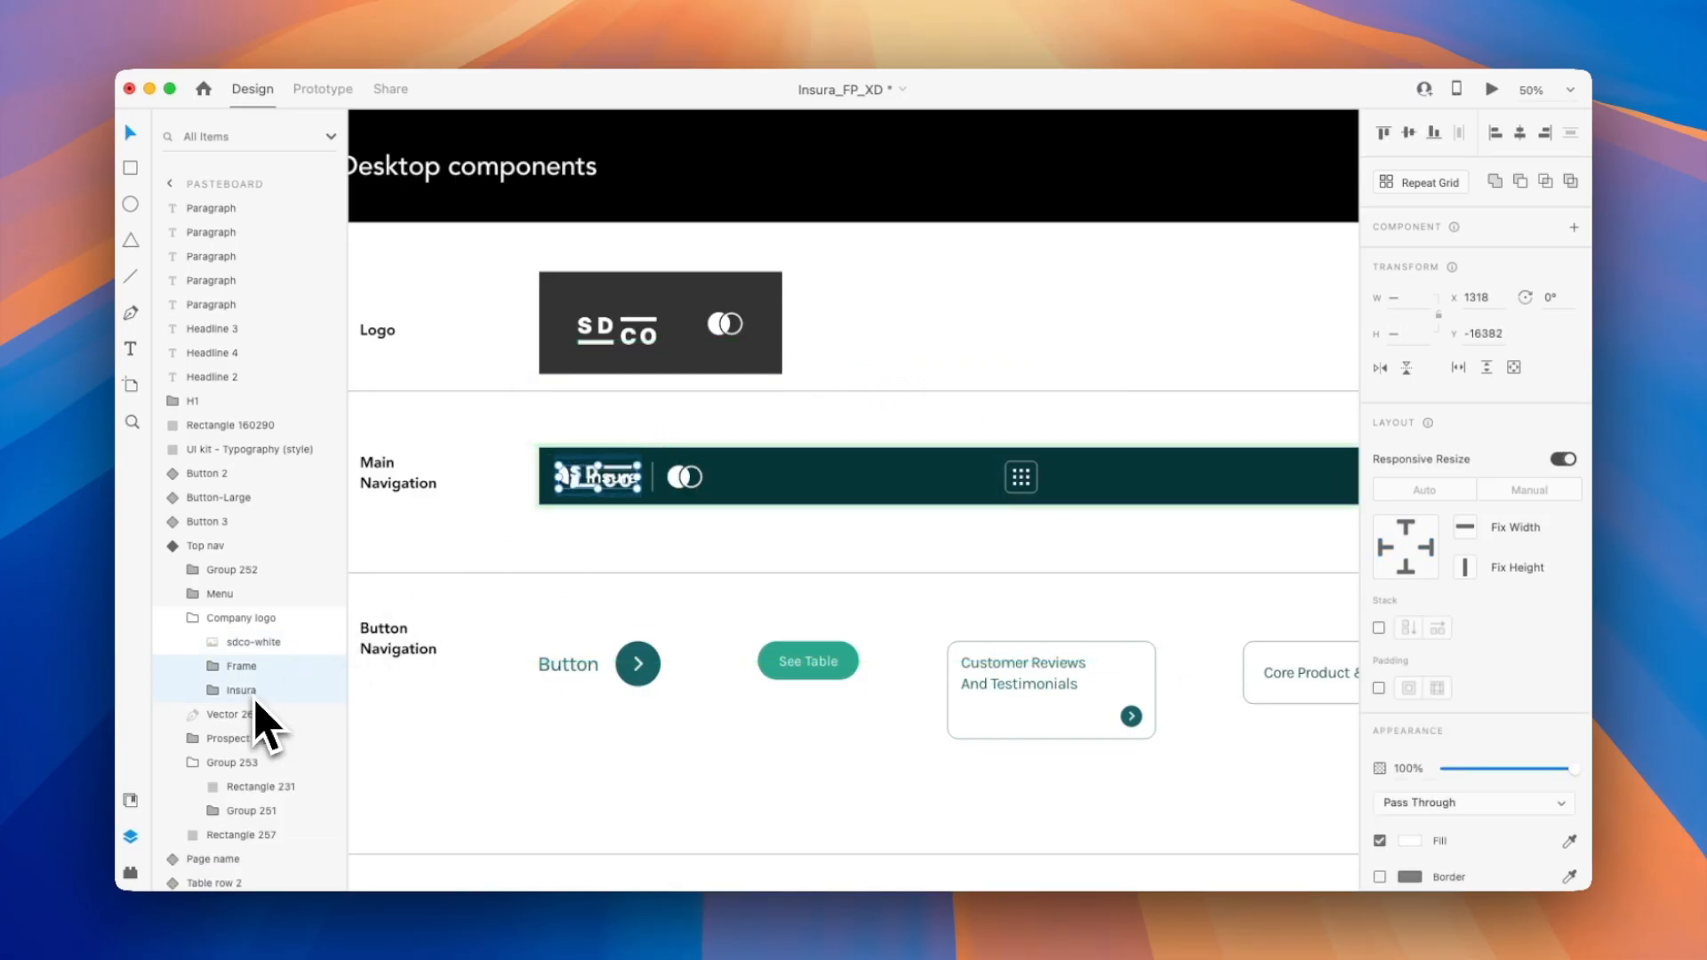
key(Delete)
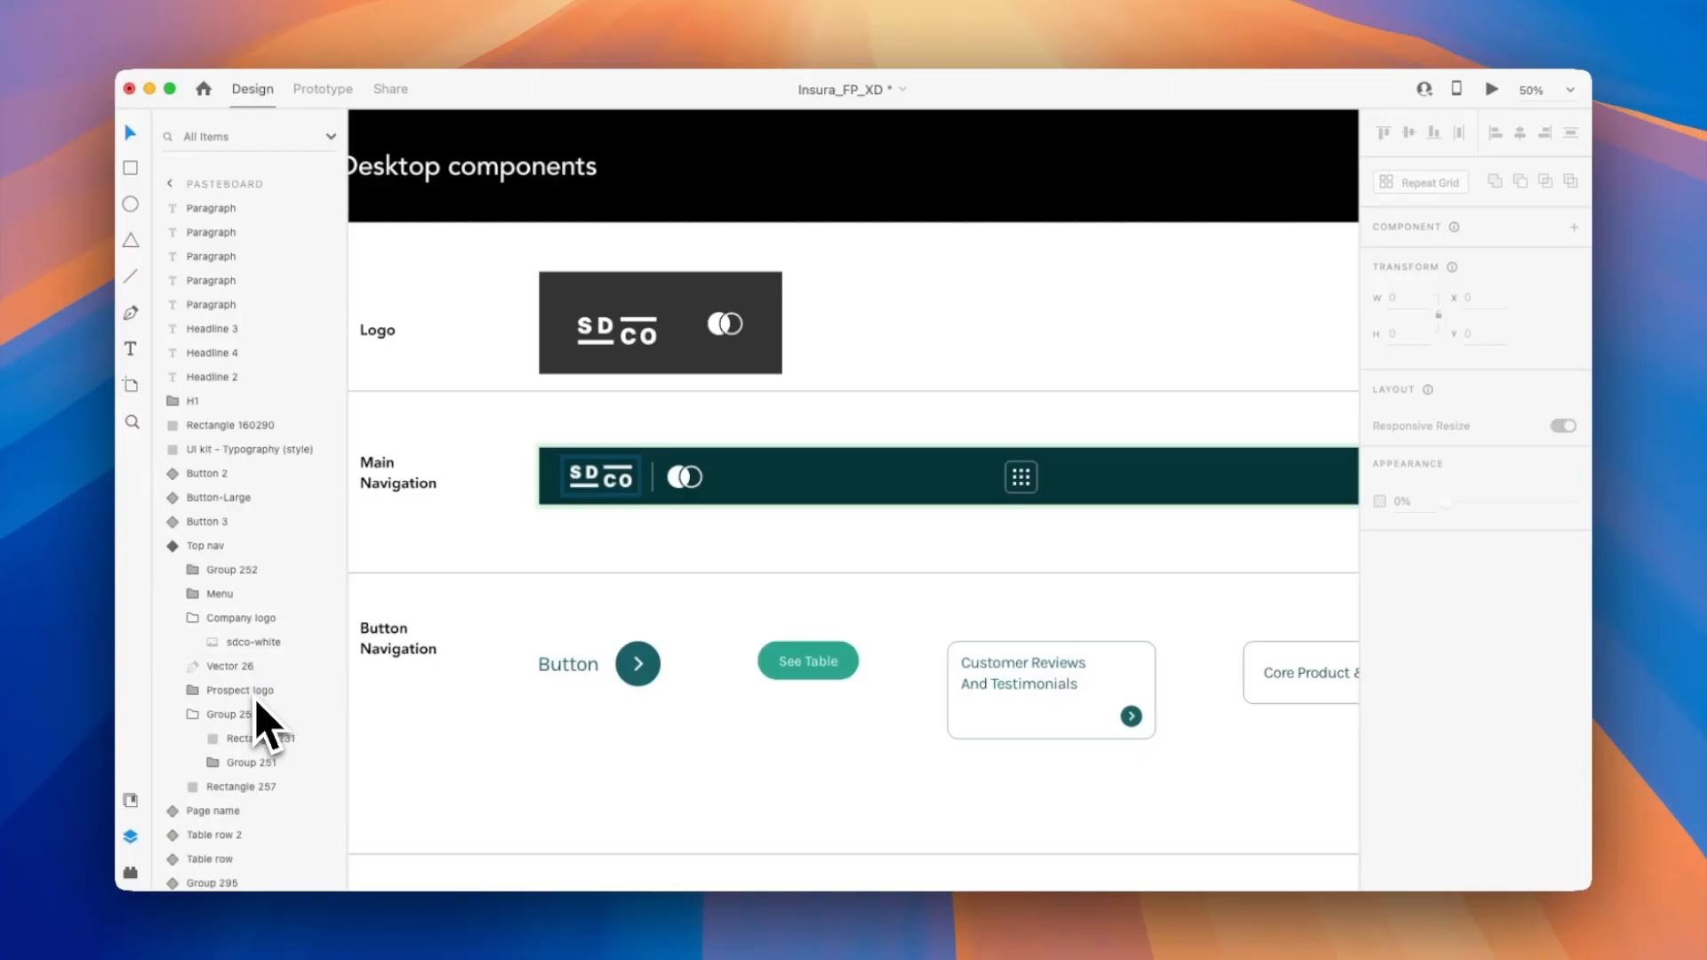
click(380, 665)
Check the company logo in the navigation bars of the Who We Are and Our Unique Value pages.
scroll(572, 599, down, 5)
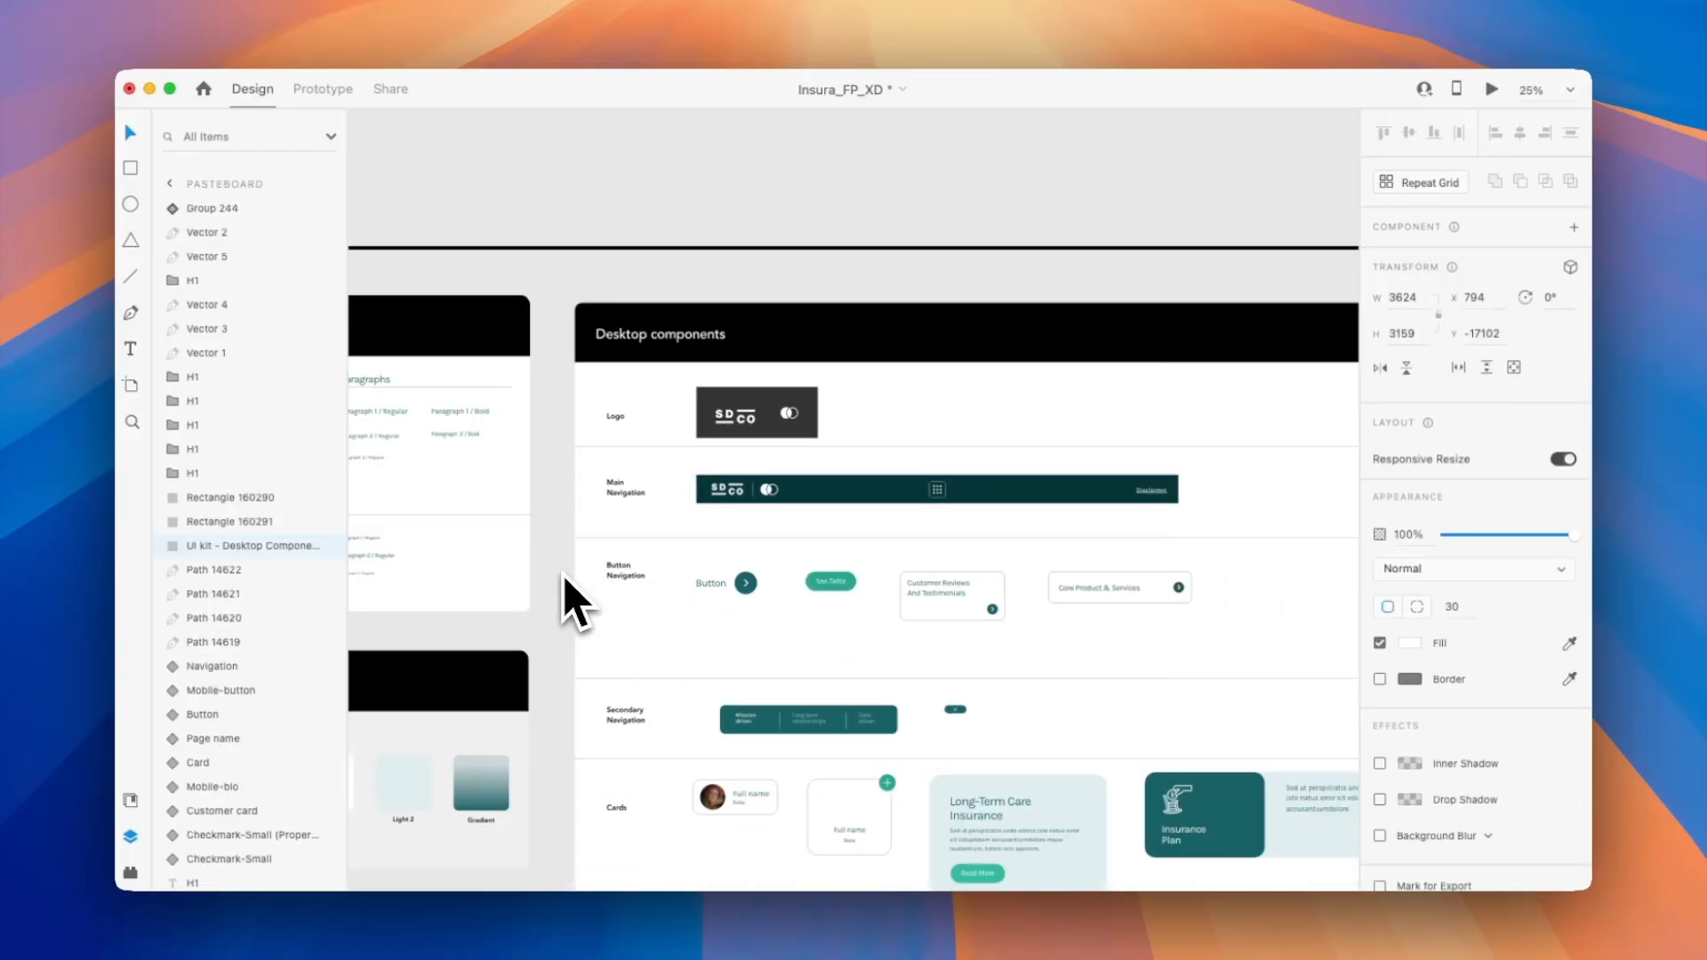
scroll(572, 599, down, 5)
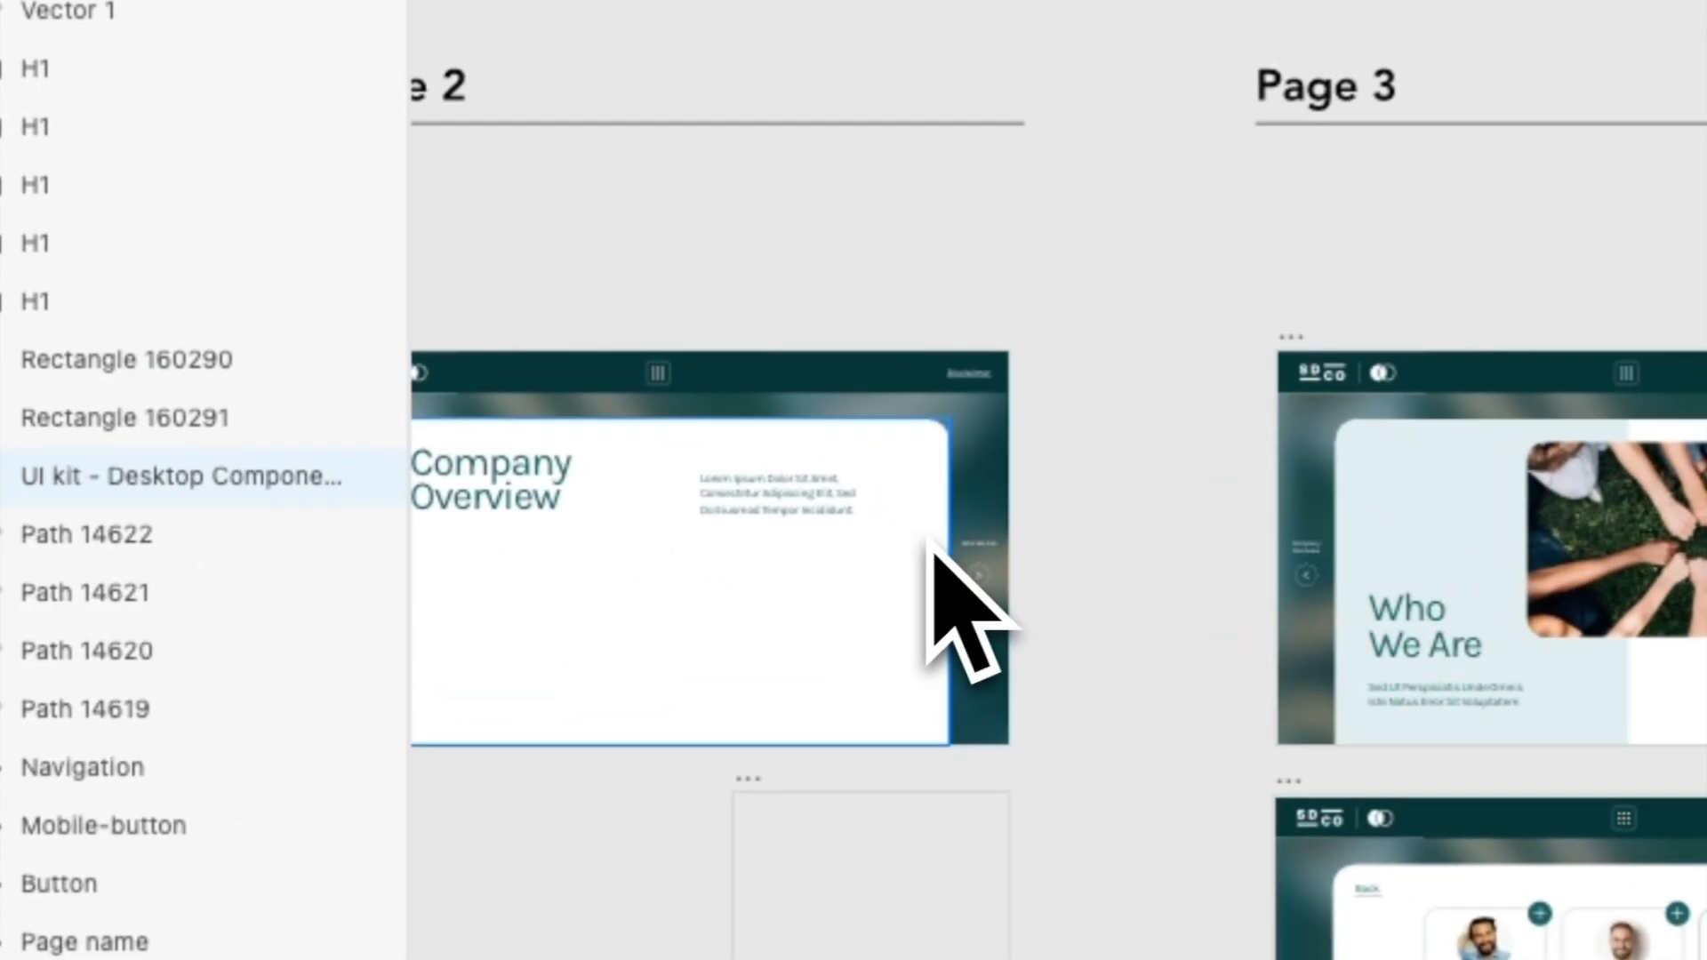
scroll(933, 547, up, 5)
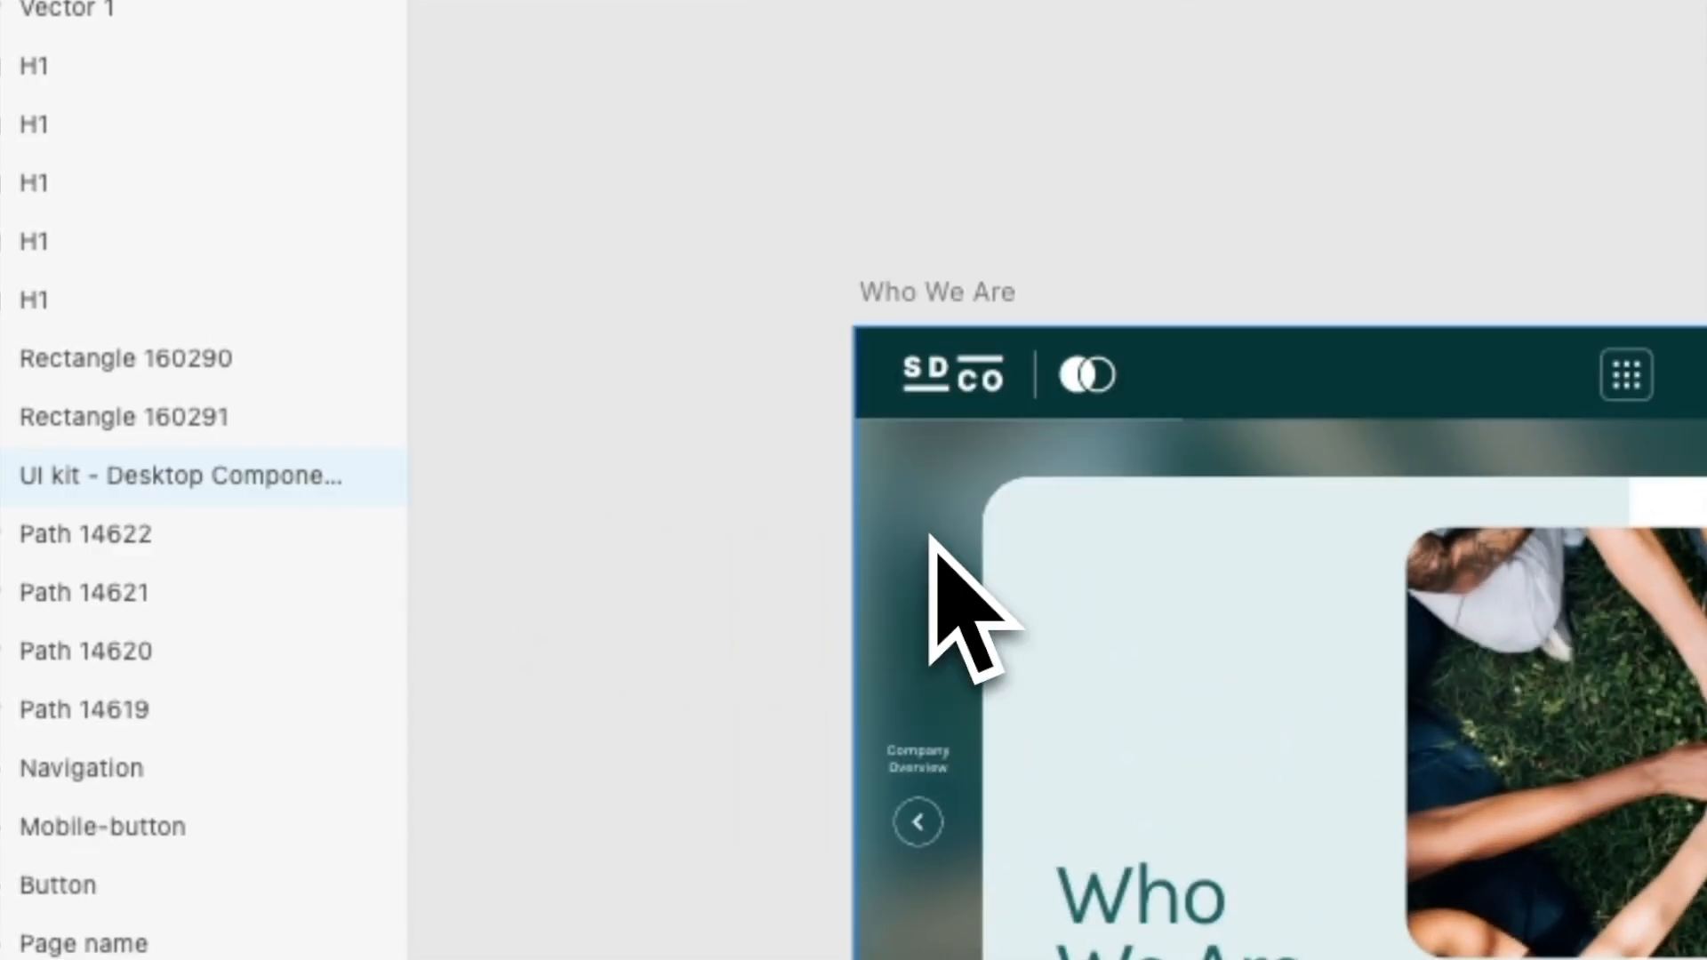
scroll(1021, 409, right, 10)
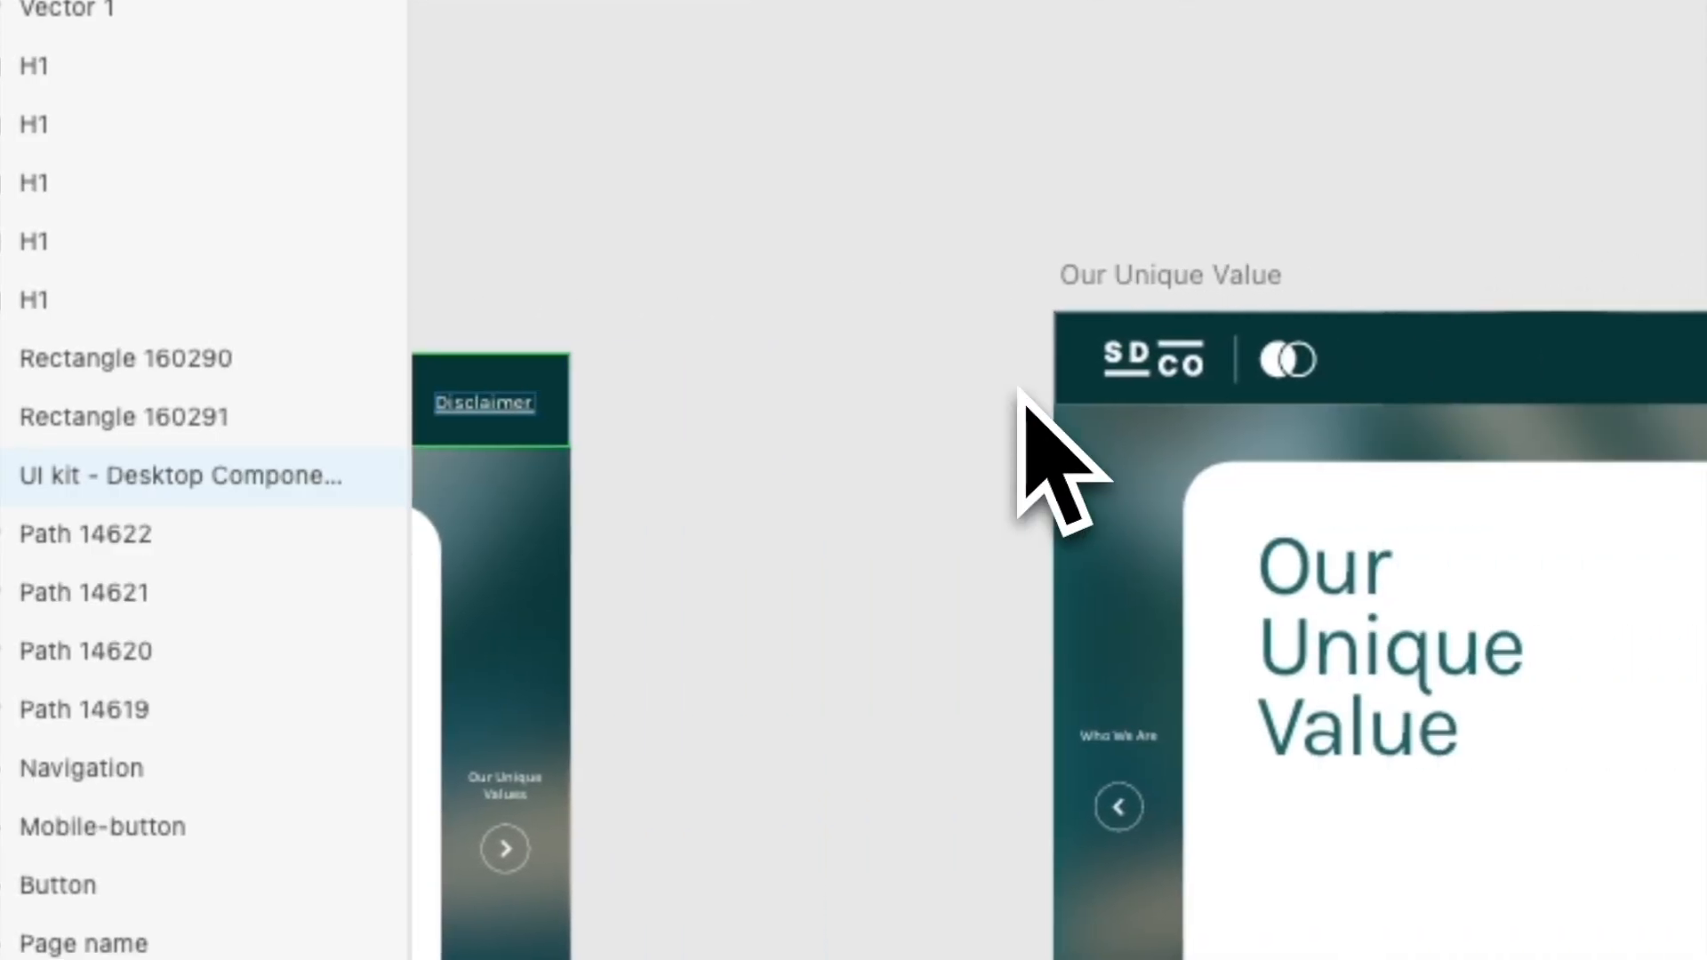
scroll(1032, 427, right, 3)
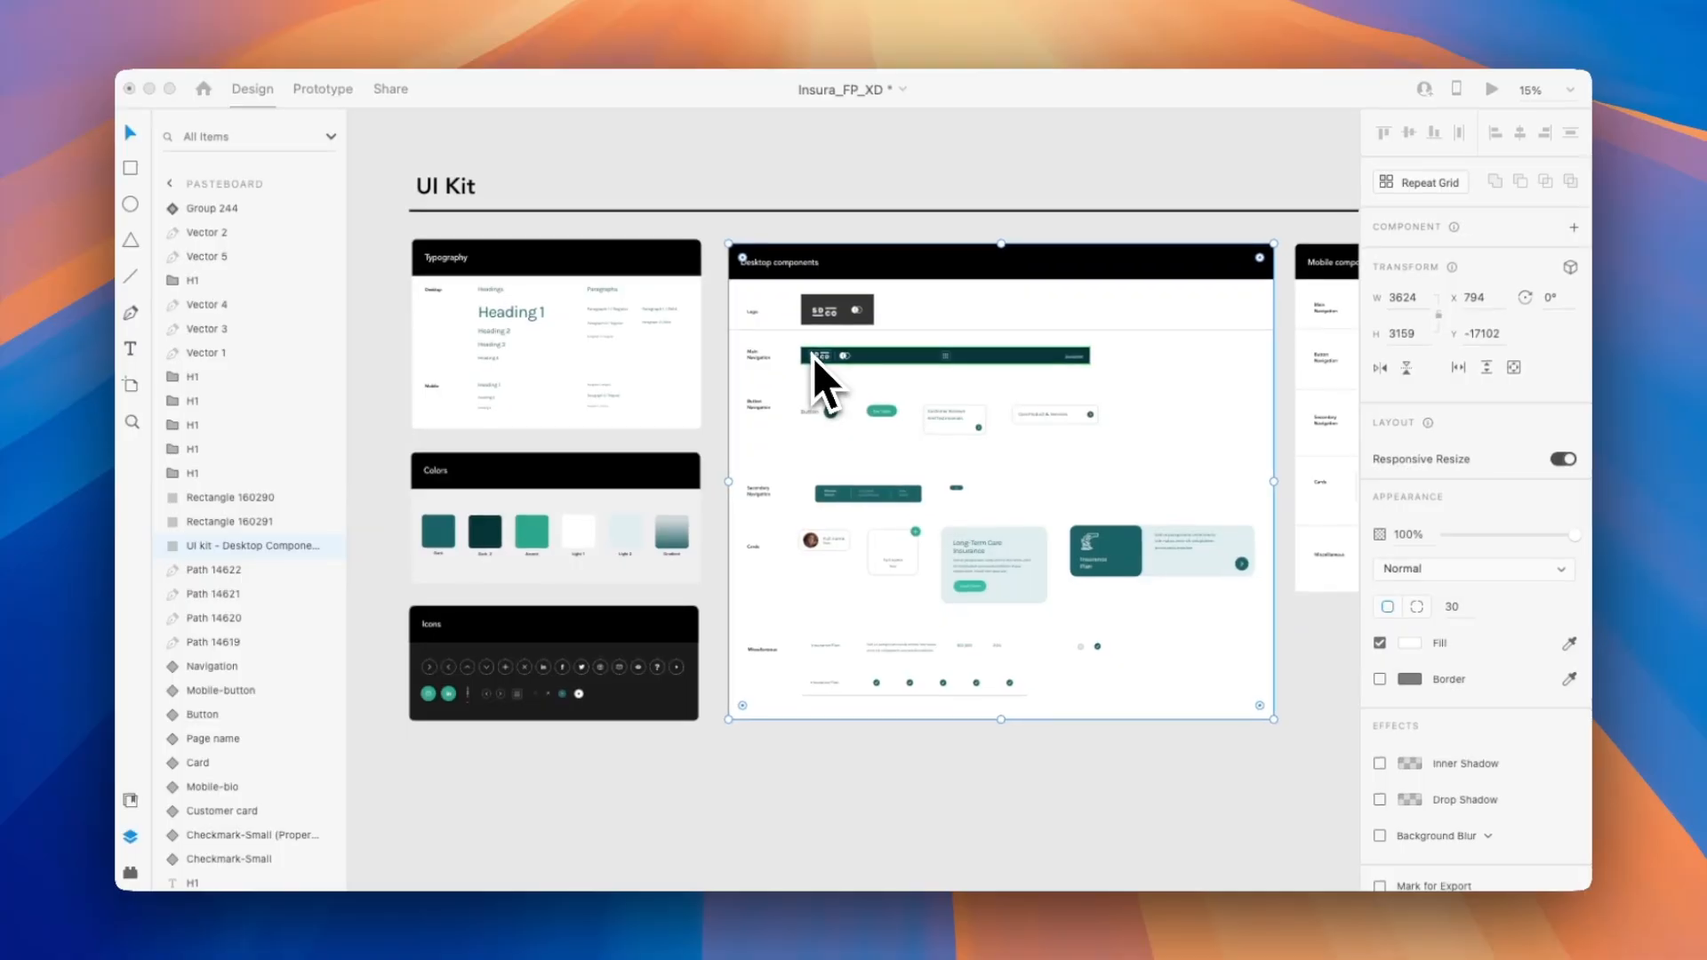
Change the Accent color in the document assets to a dark green.
scroll(811, 356, up, 1)
scroll(811, 355, left, 1)
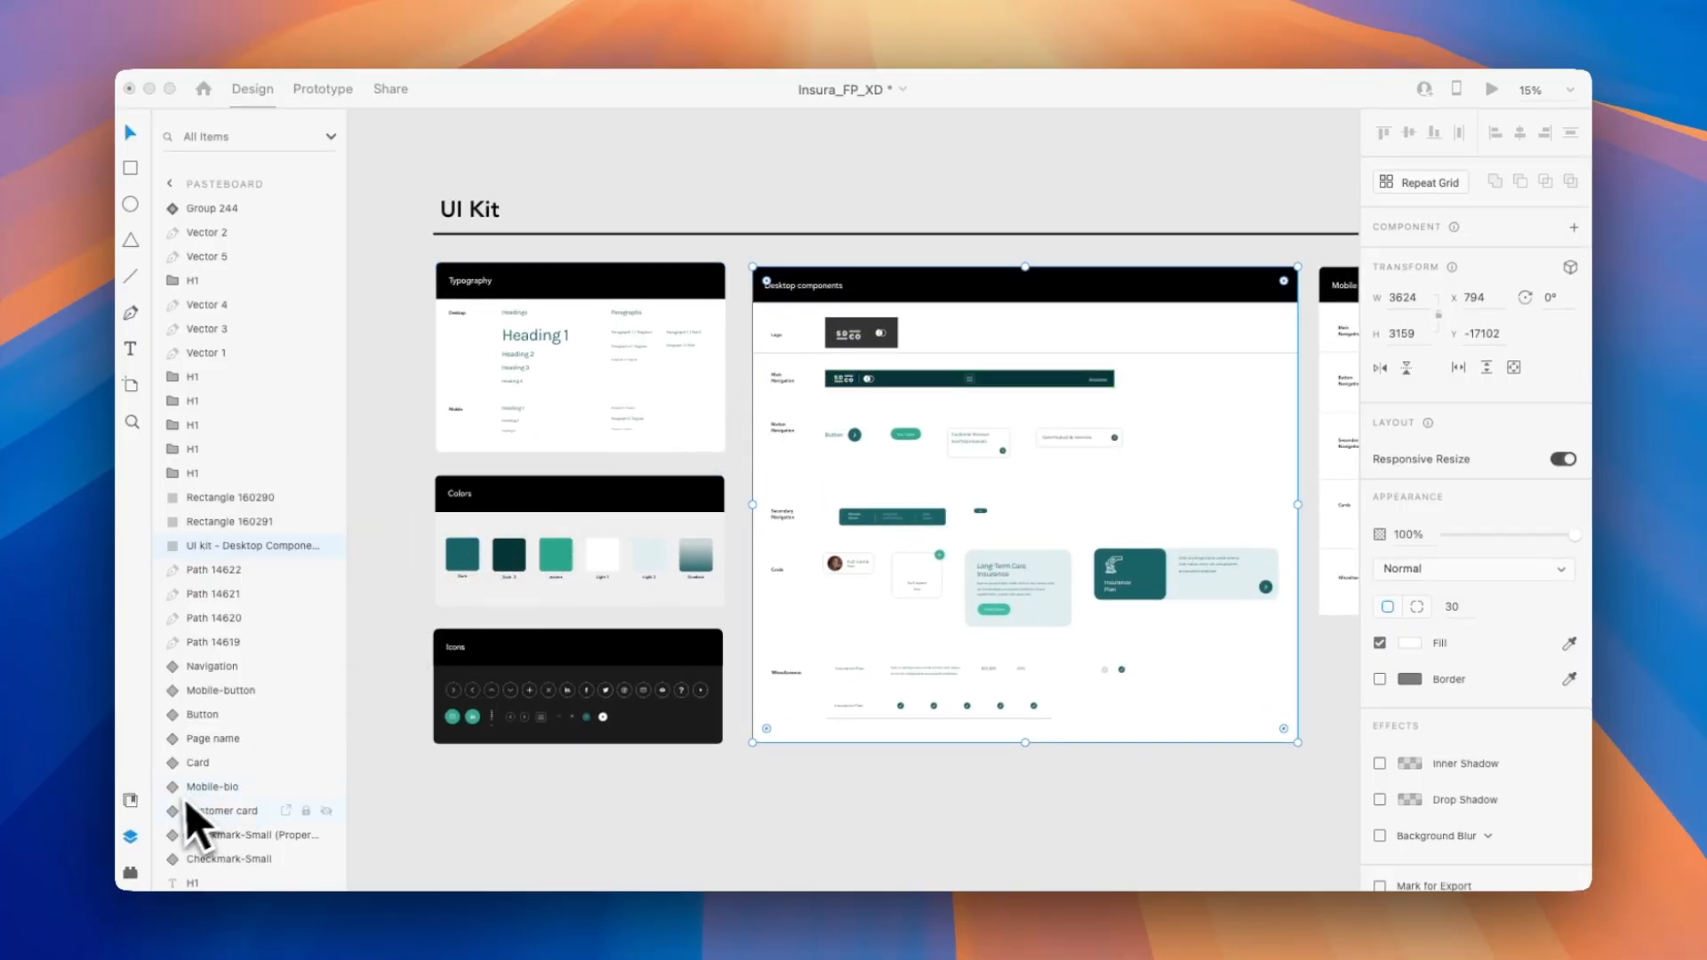
click(129, 803)
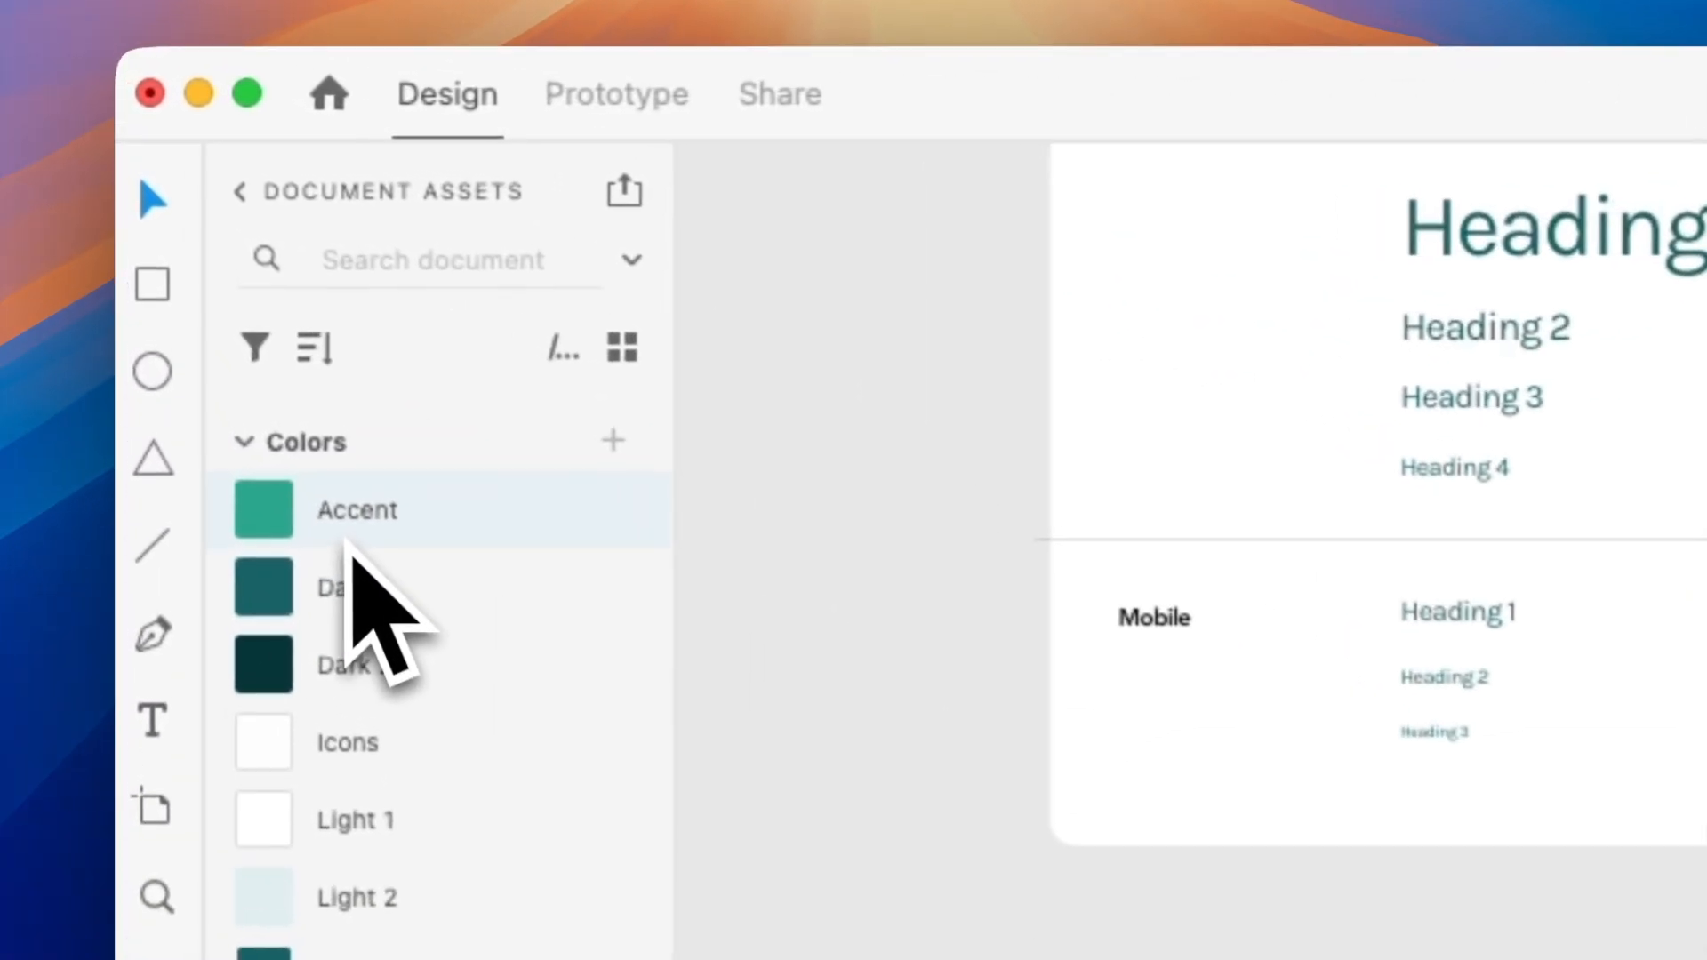
mouse_move(283, 531)
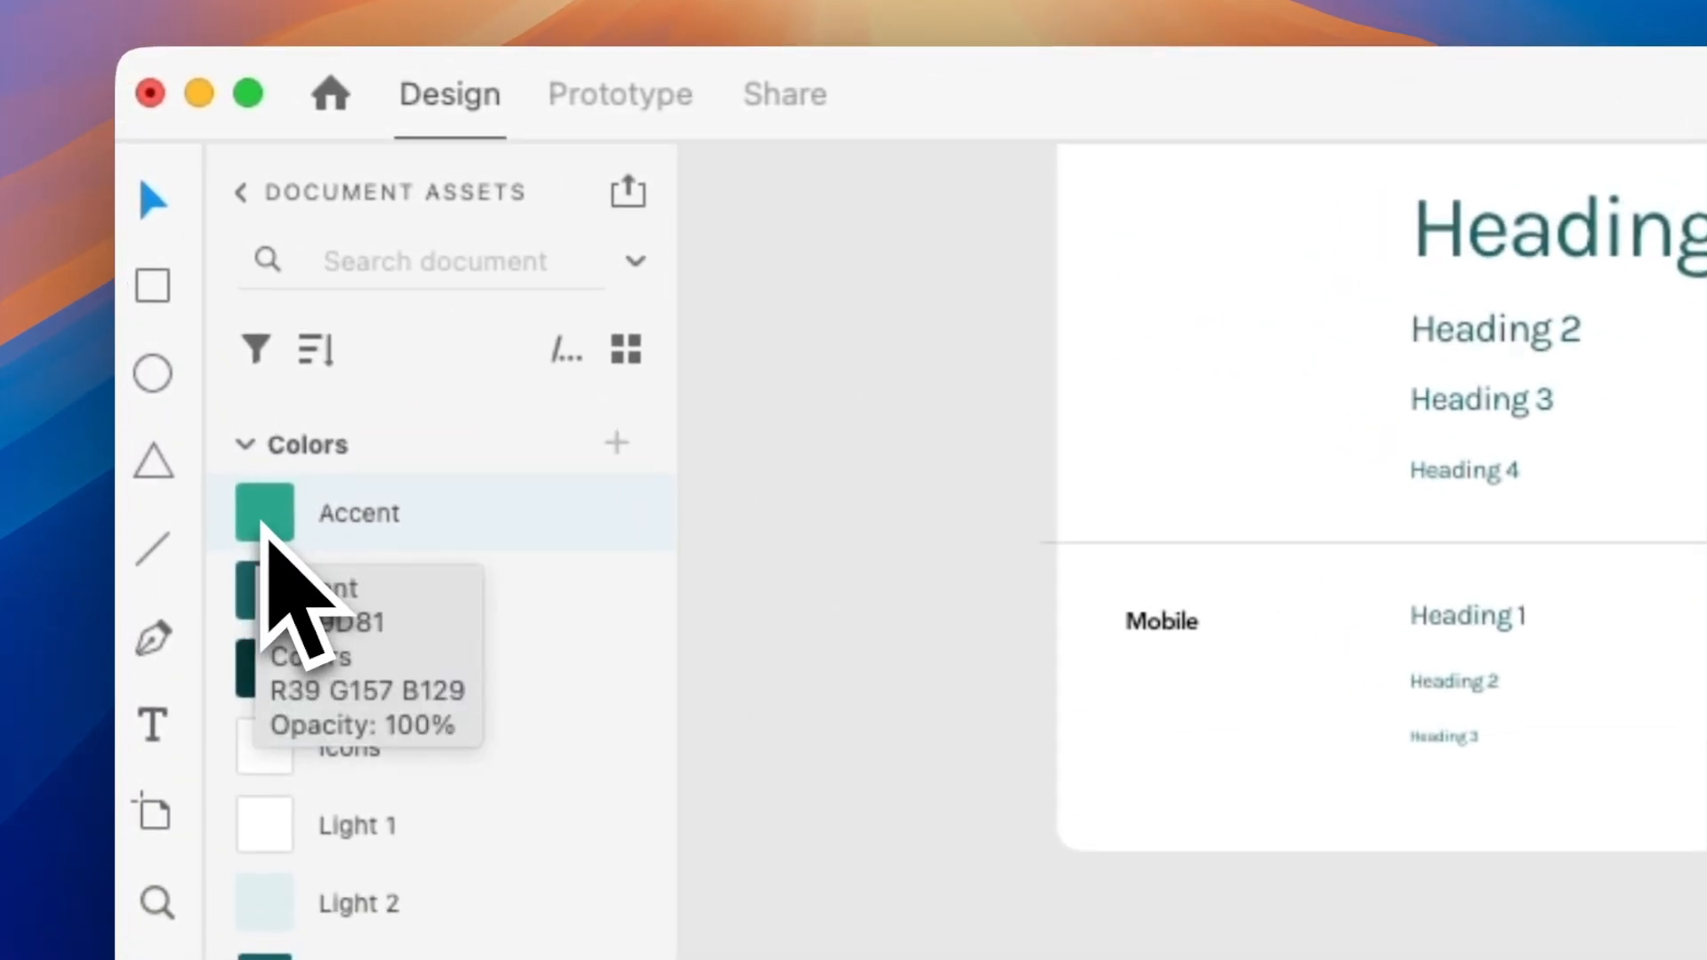
right_click(264, 526)
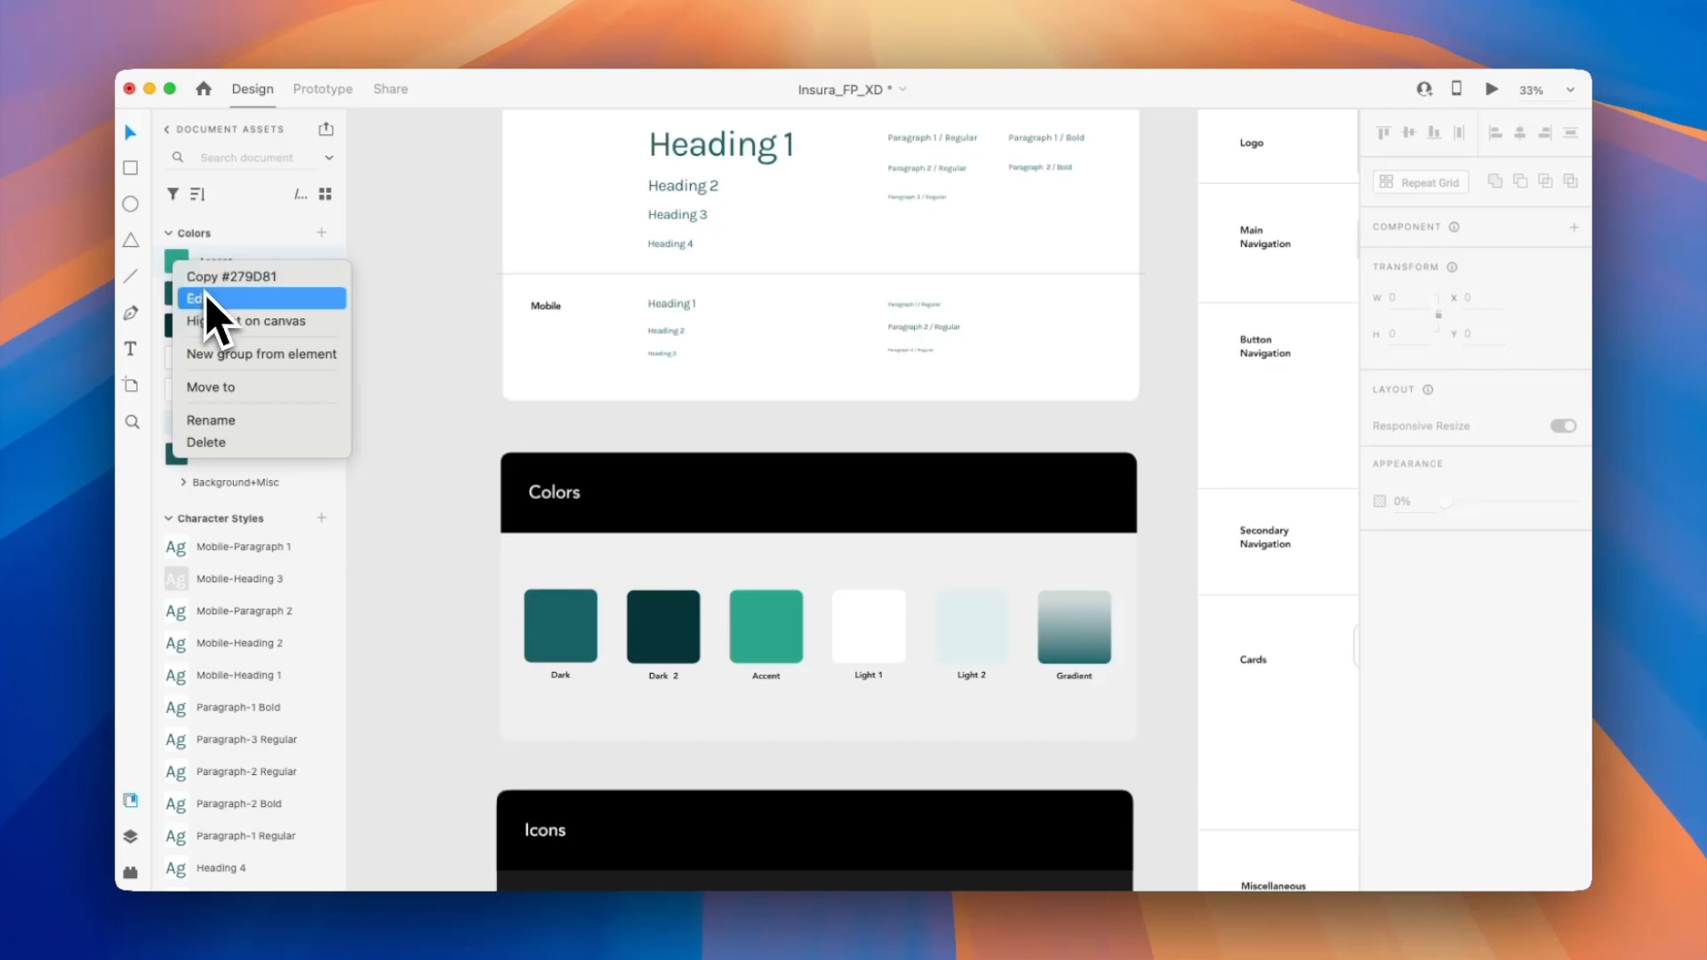
click(209, 297)
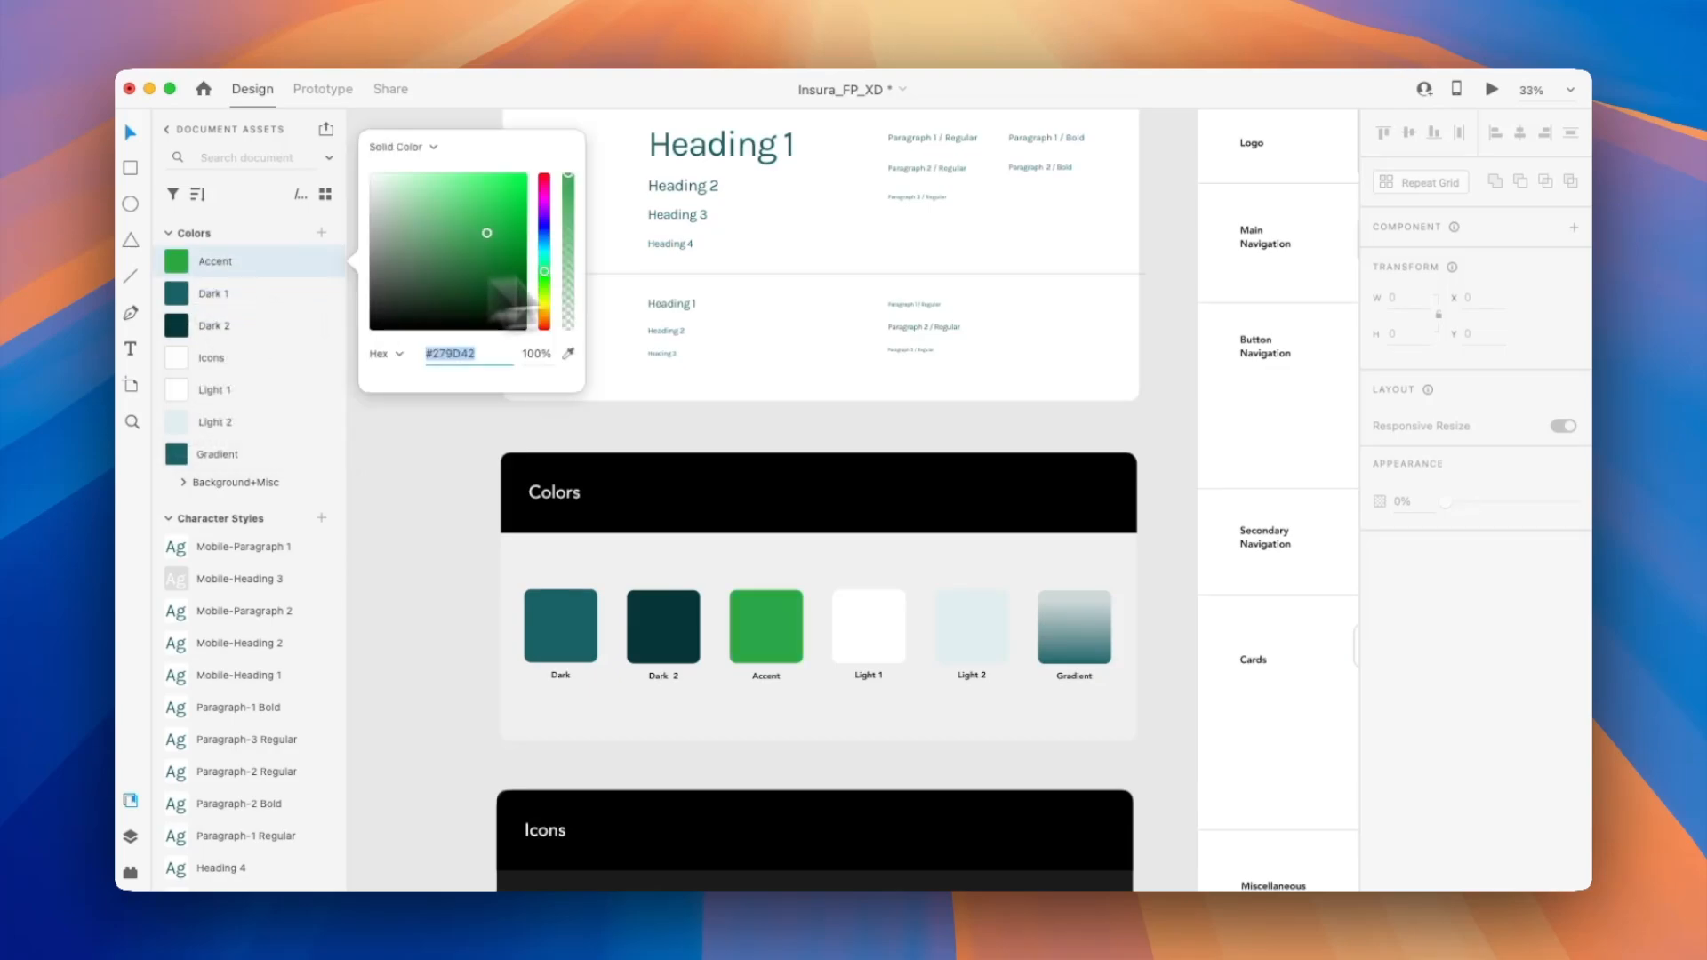
drag(485, 258, 491, 296)
text(1)
Review how the changed colors look across the desktop template pages and the UI Kit.
scroll(473, 654, down, 10)
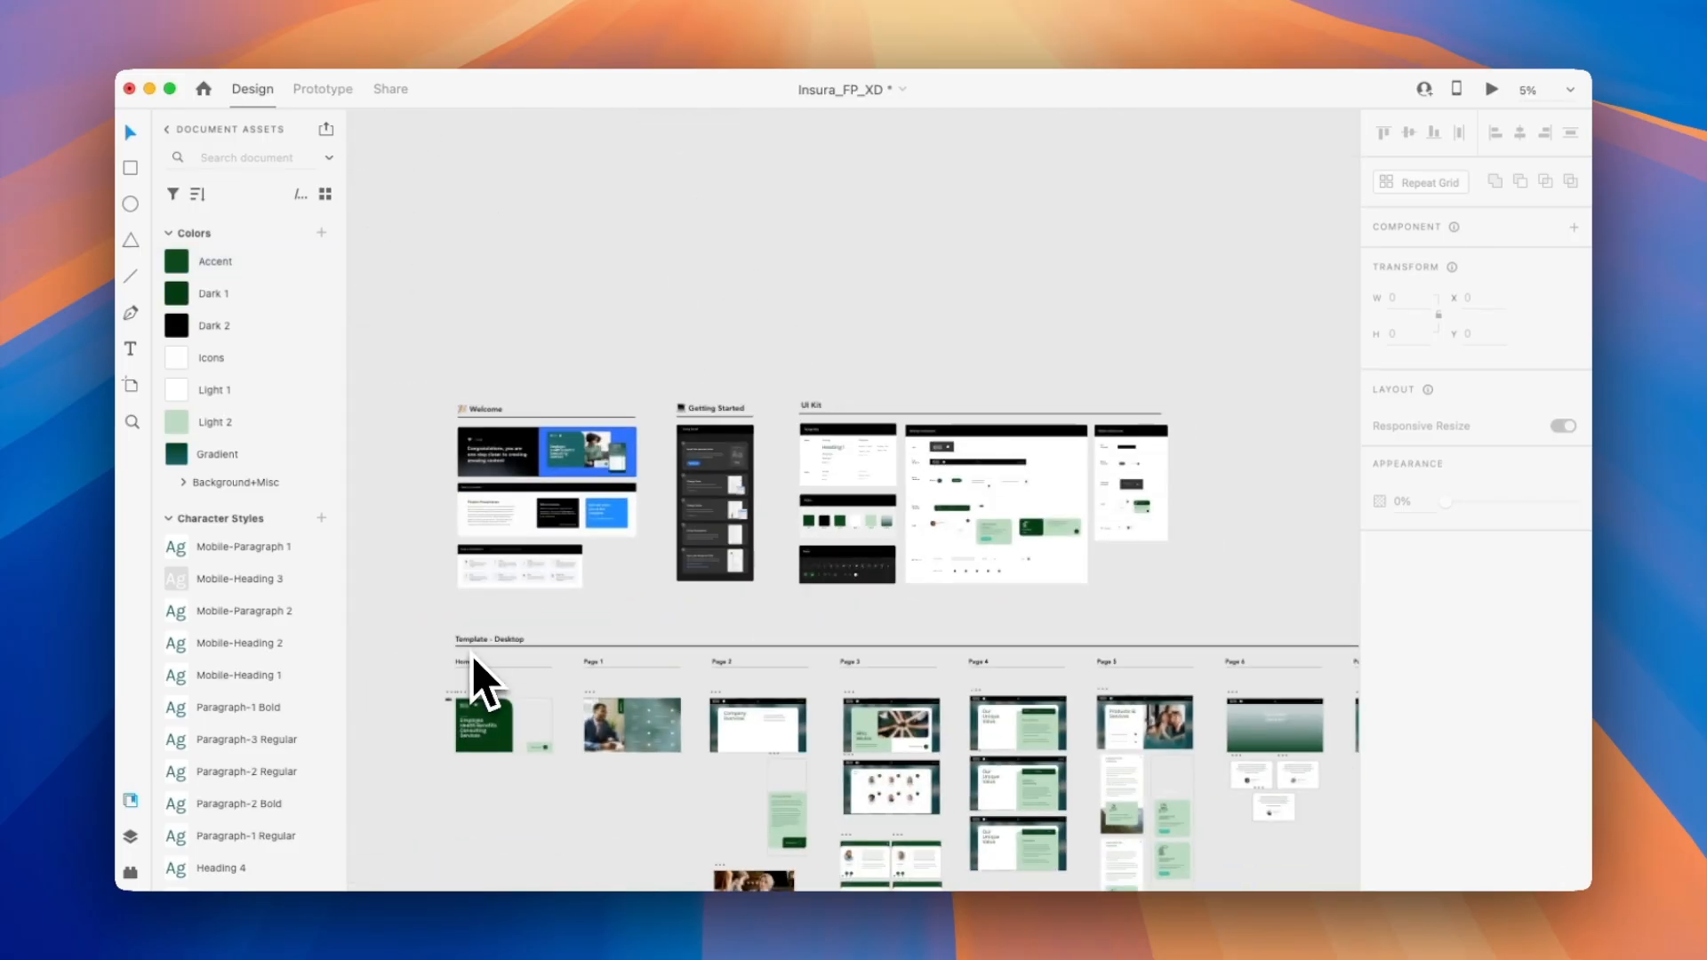
scroll(471, 655, down, 2)
scroll(473, 656, up, 5)
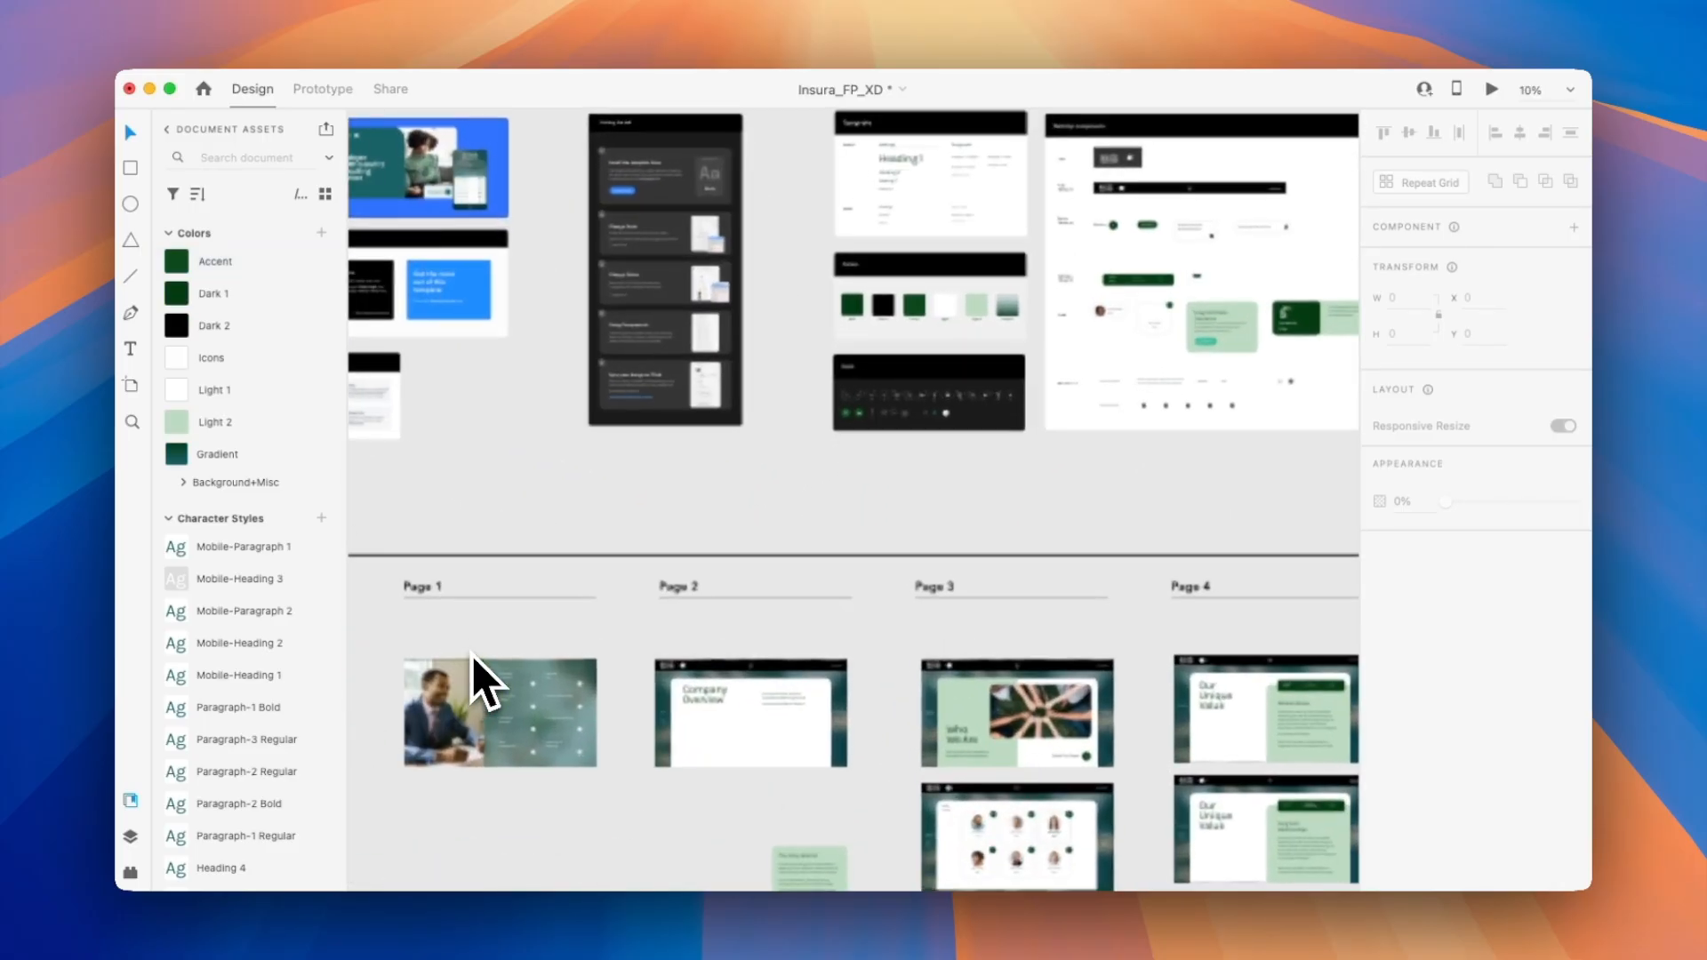
scroll(472, 658, left, 5)
scroll(458, 681, right, 10)
scroll(459, 680, down, 5)
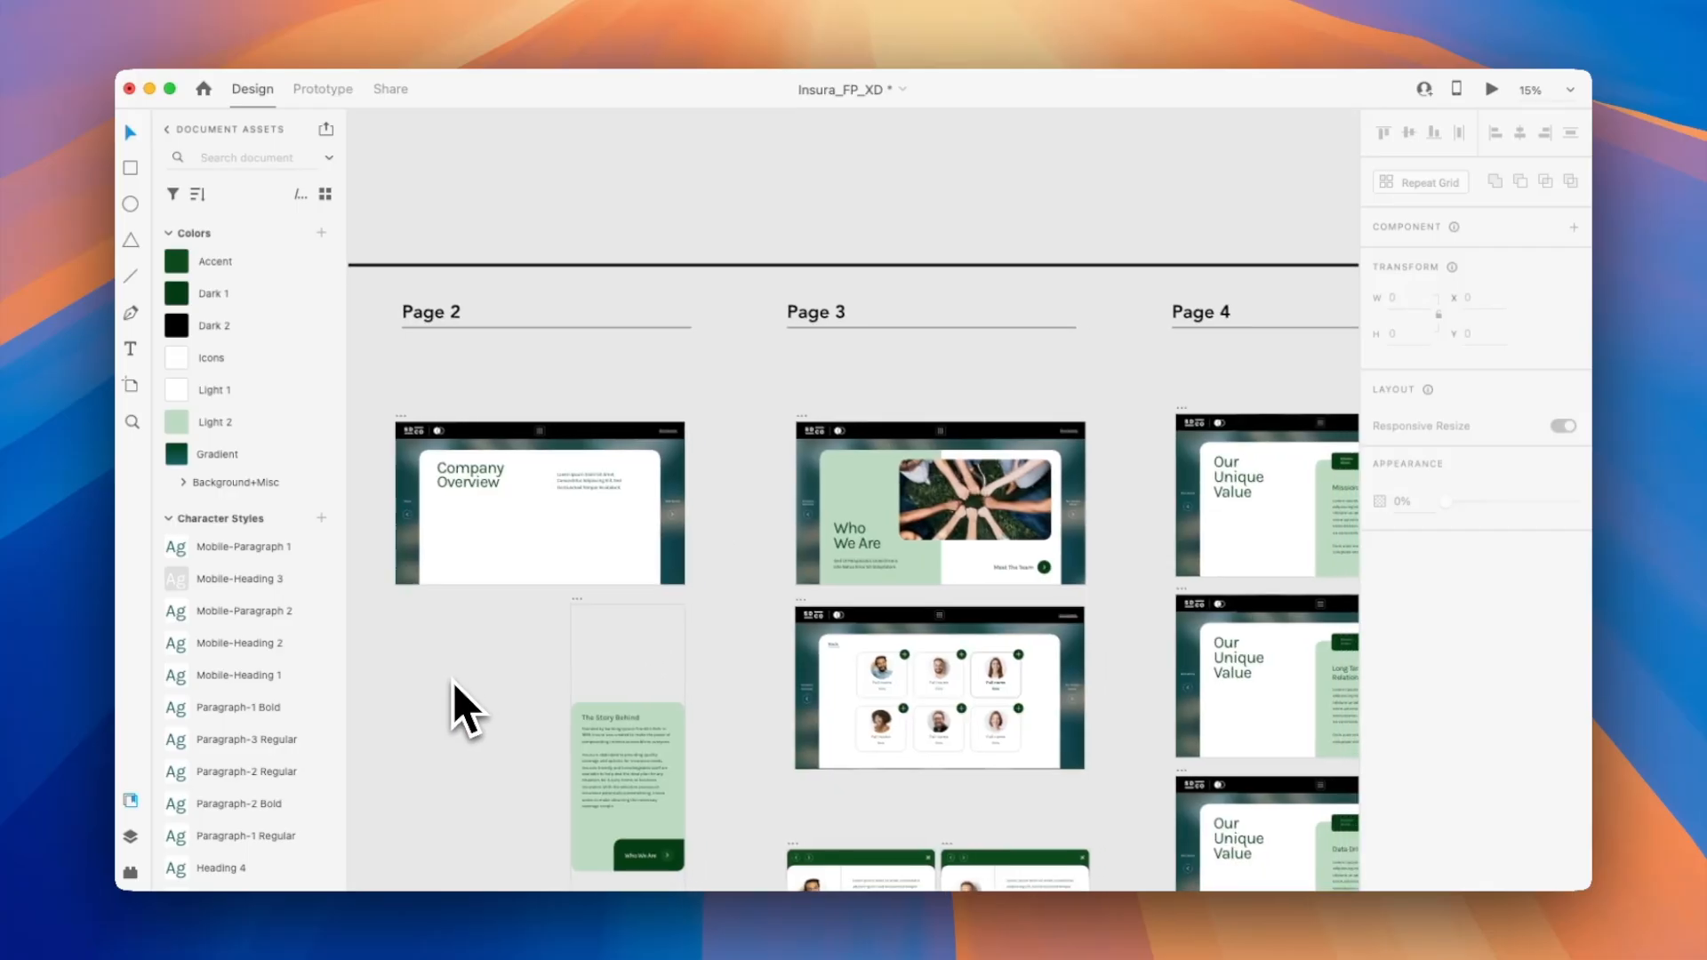
scroll(455, 682, right, 2)
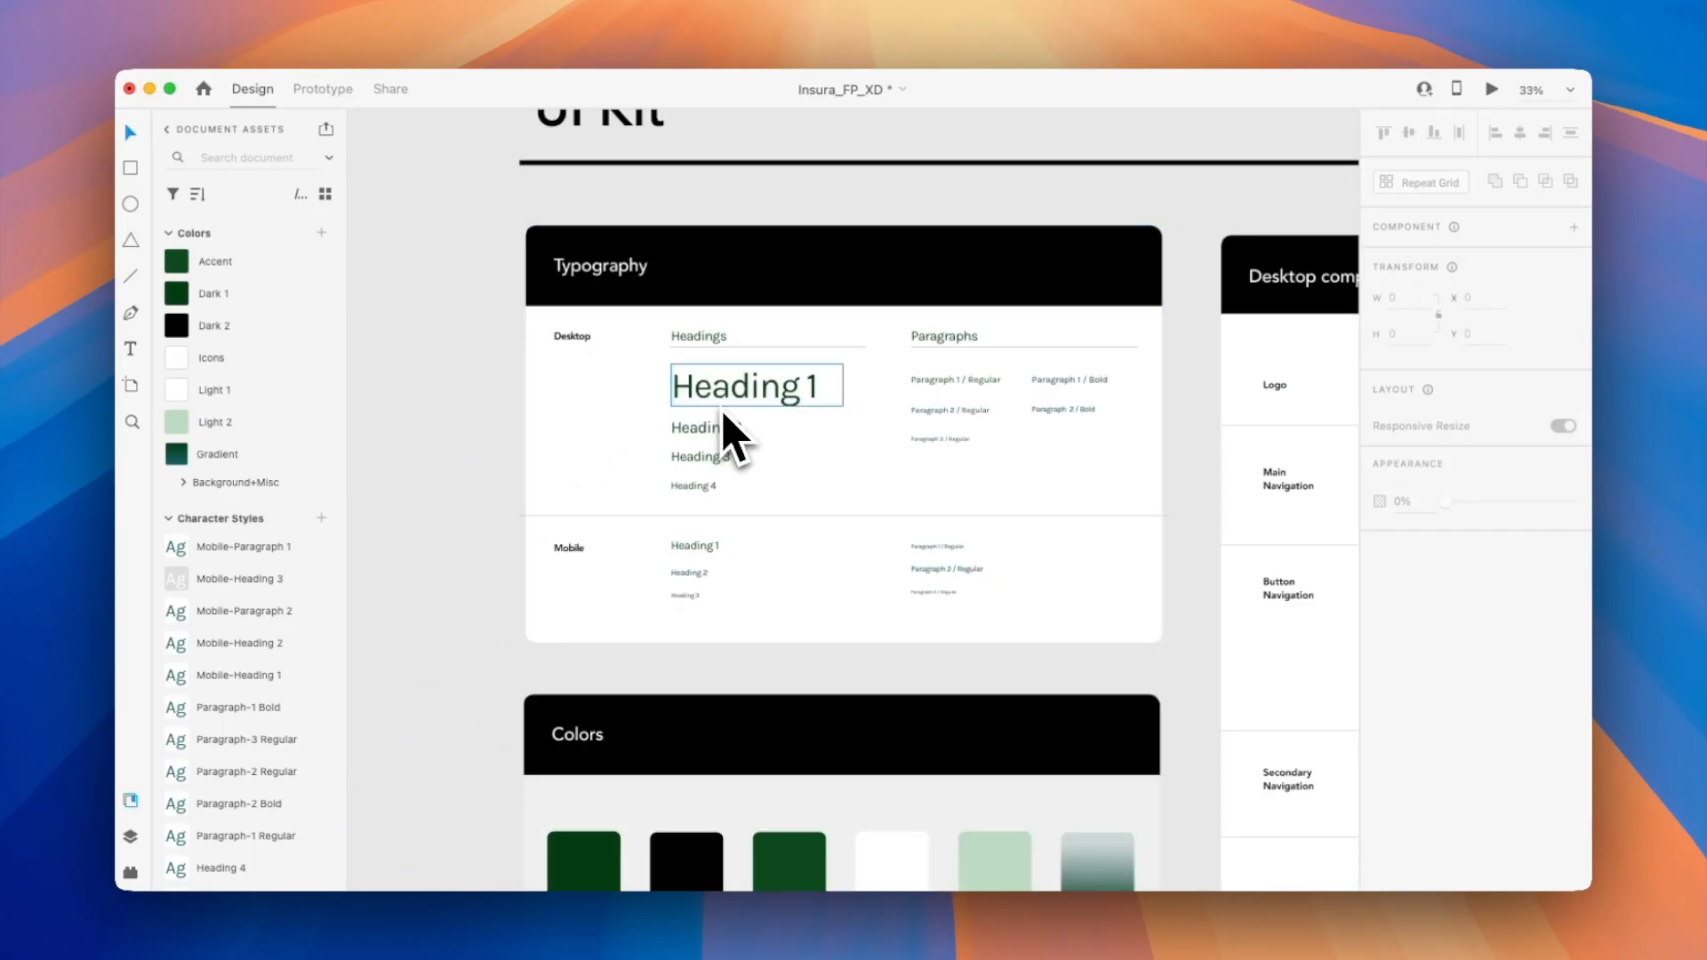
Open the Tiled plugin and choose the Templates library and the SDCO Finalist microapp for syncing.
scroll(722, 409, right, 9)
scroll(722, 409, down, 3)
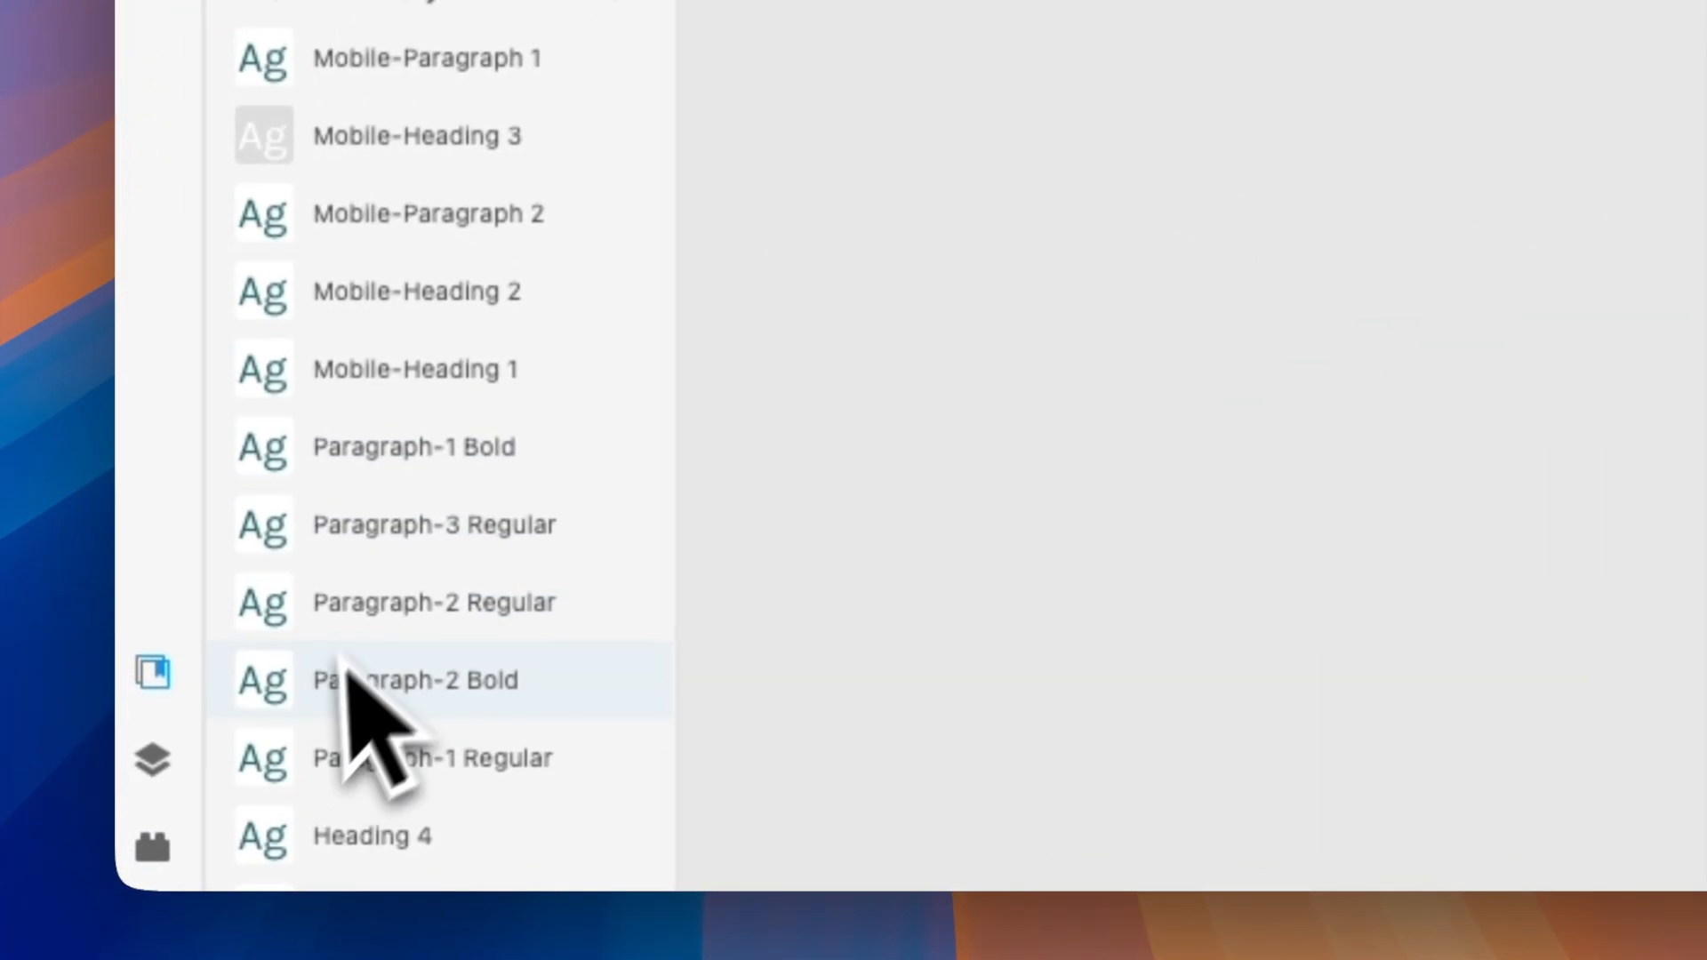
click(153, 847)
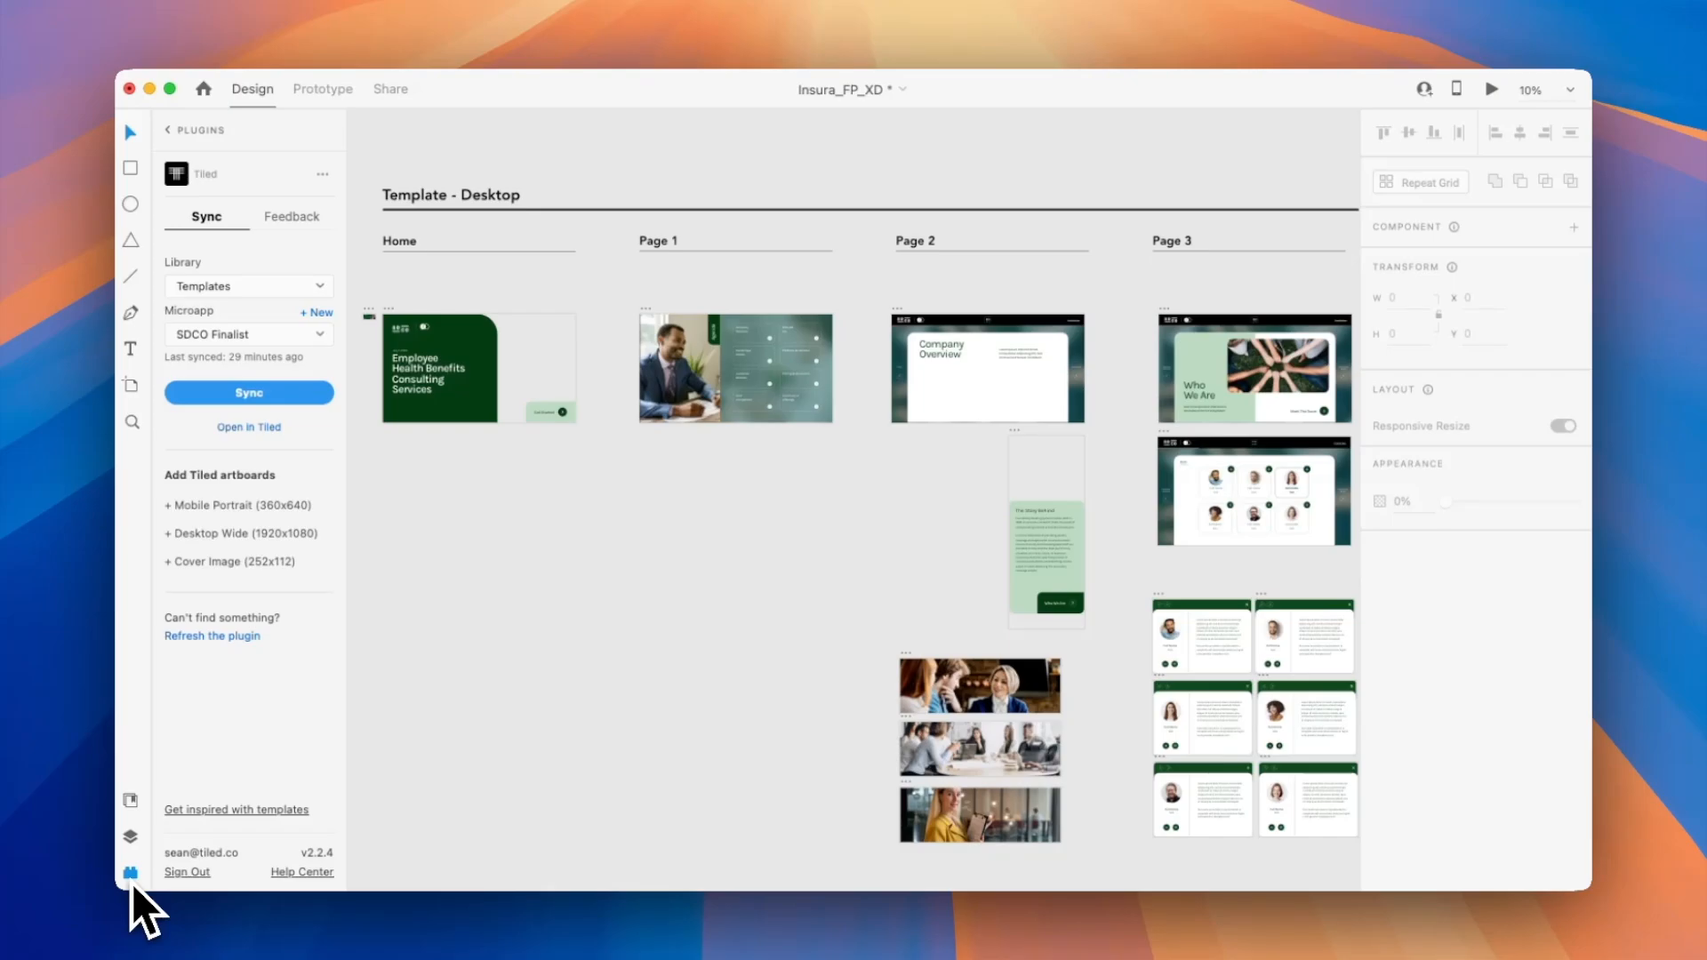
click(186, 873)
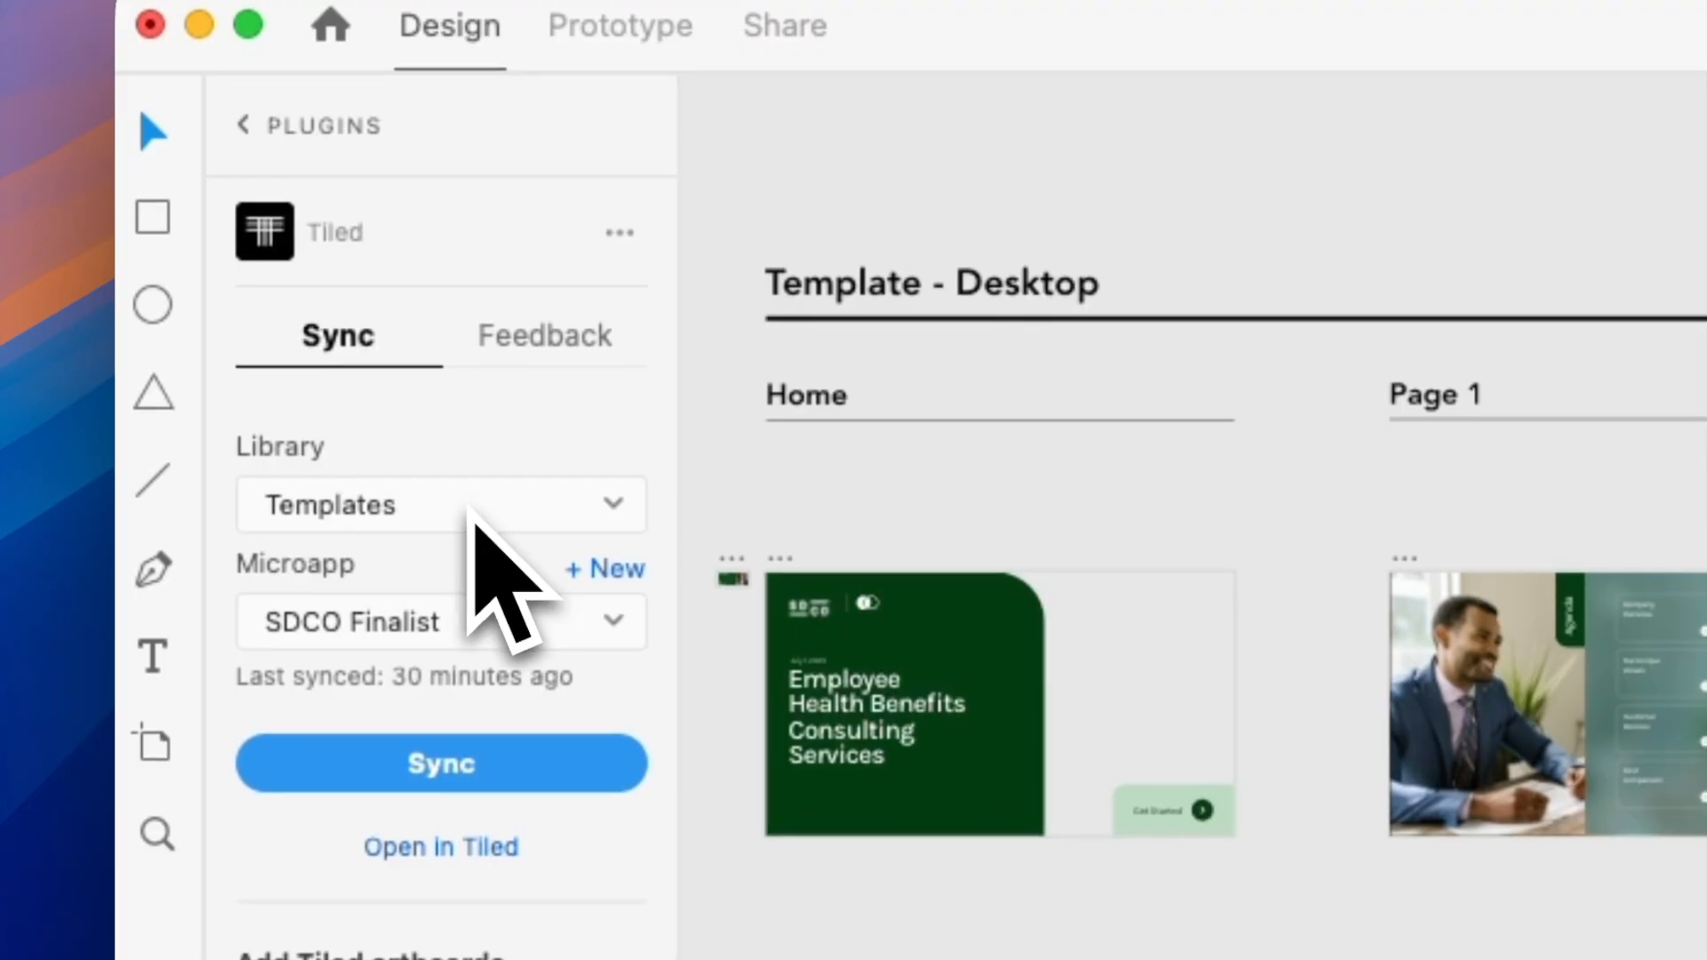
click(472, 516)
click(469, 514)
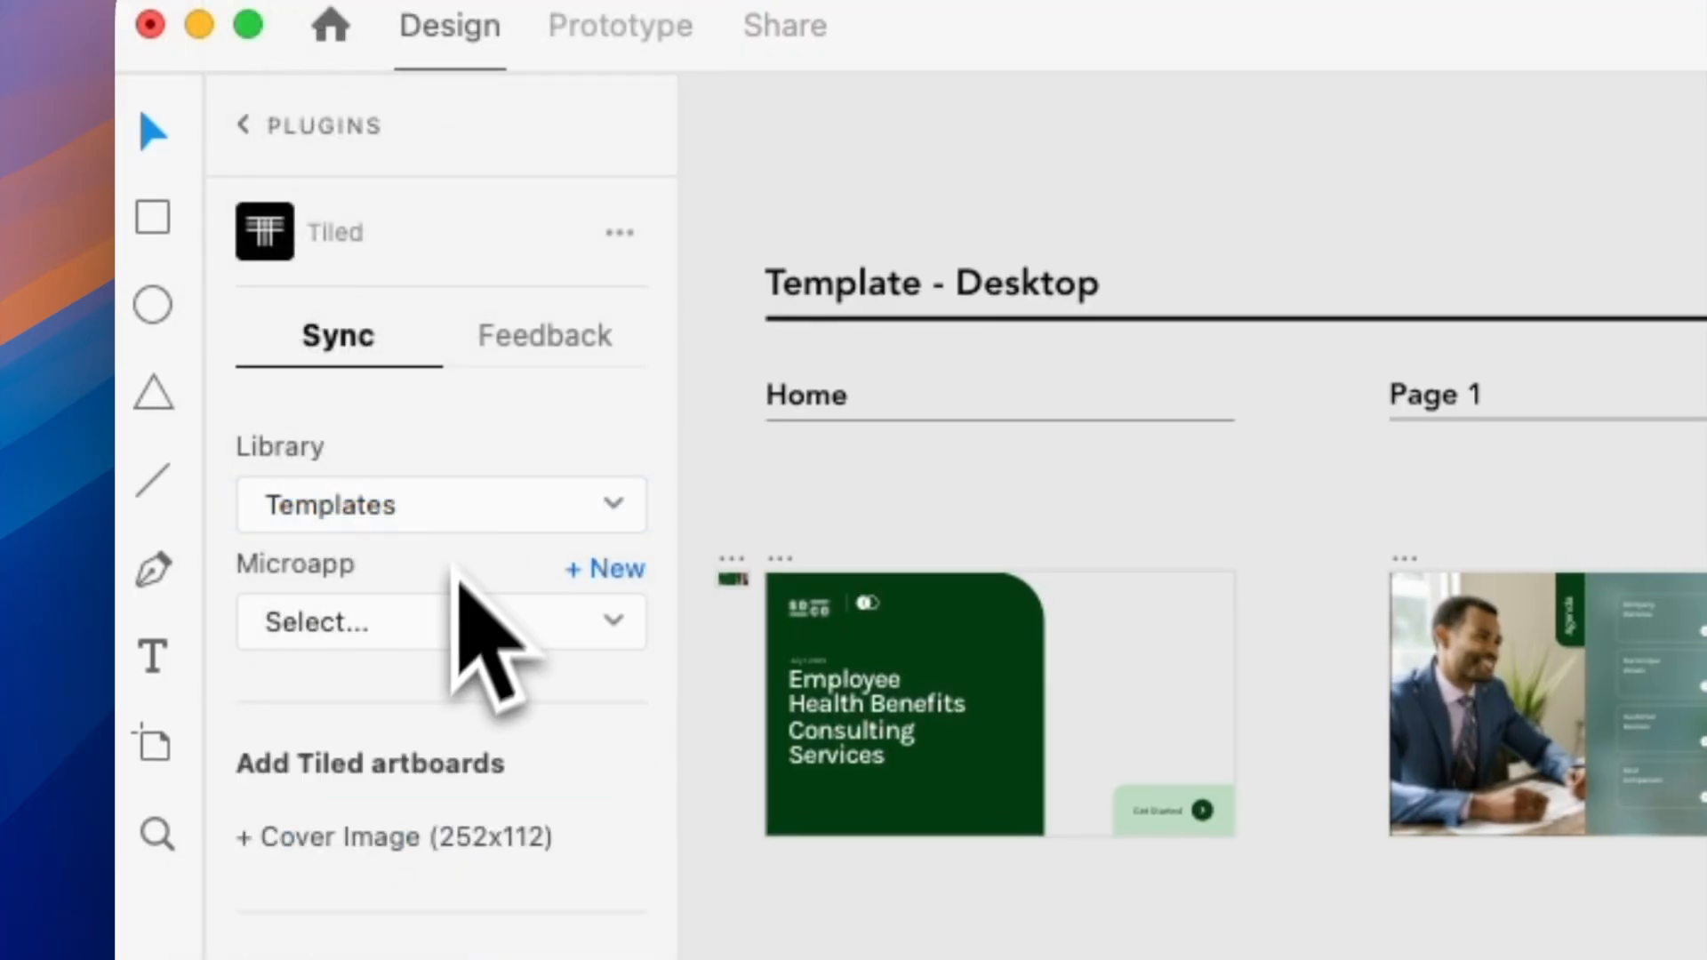
click(445, 620)
click(439, 619)
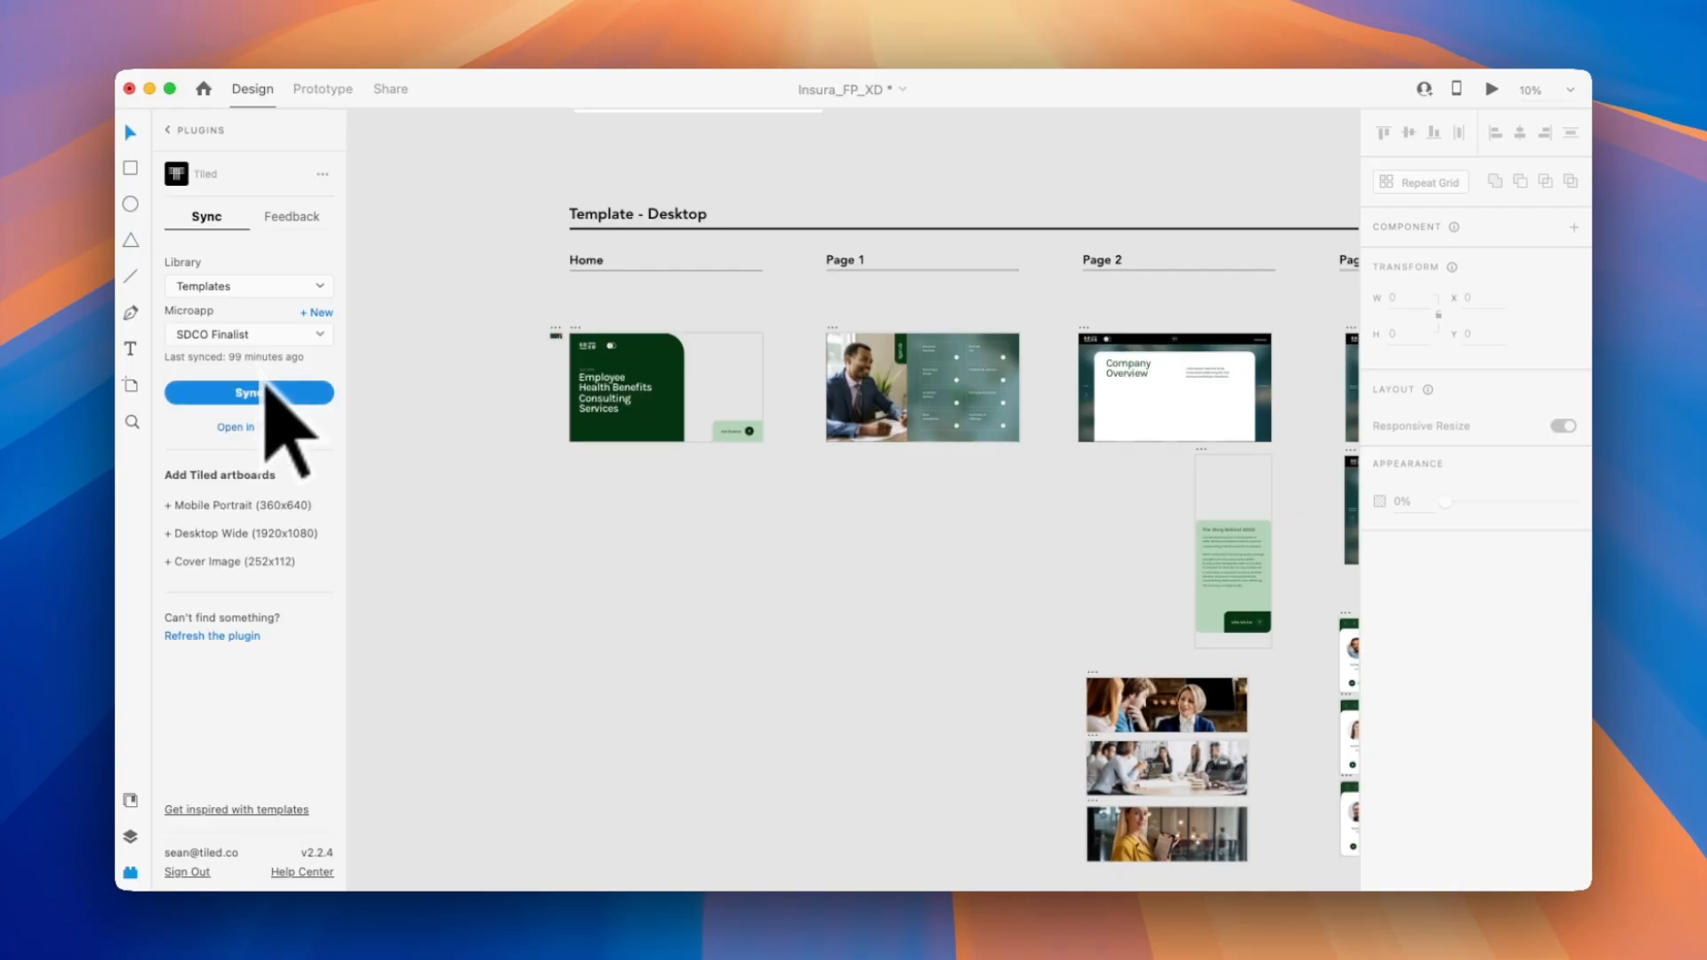
Sync the four selected artboards under Home, Page 1 and Page 2 to SDCO Finalist in the Desktop Wide (1920x1080) format.
drag(575, 332, 1172, 425)
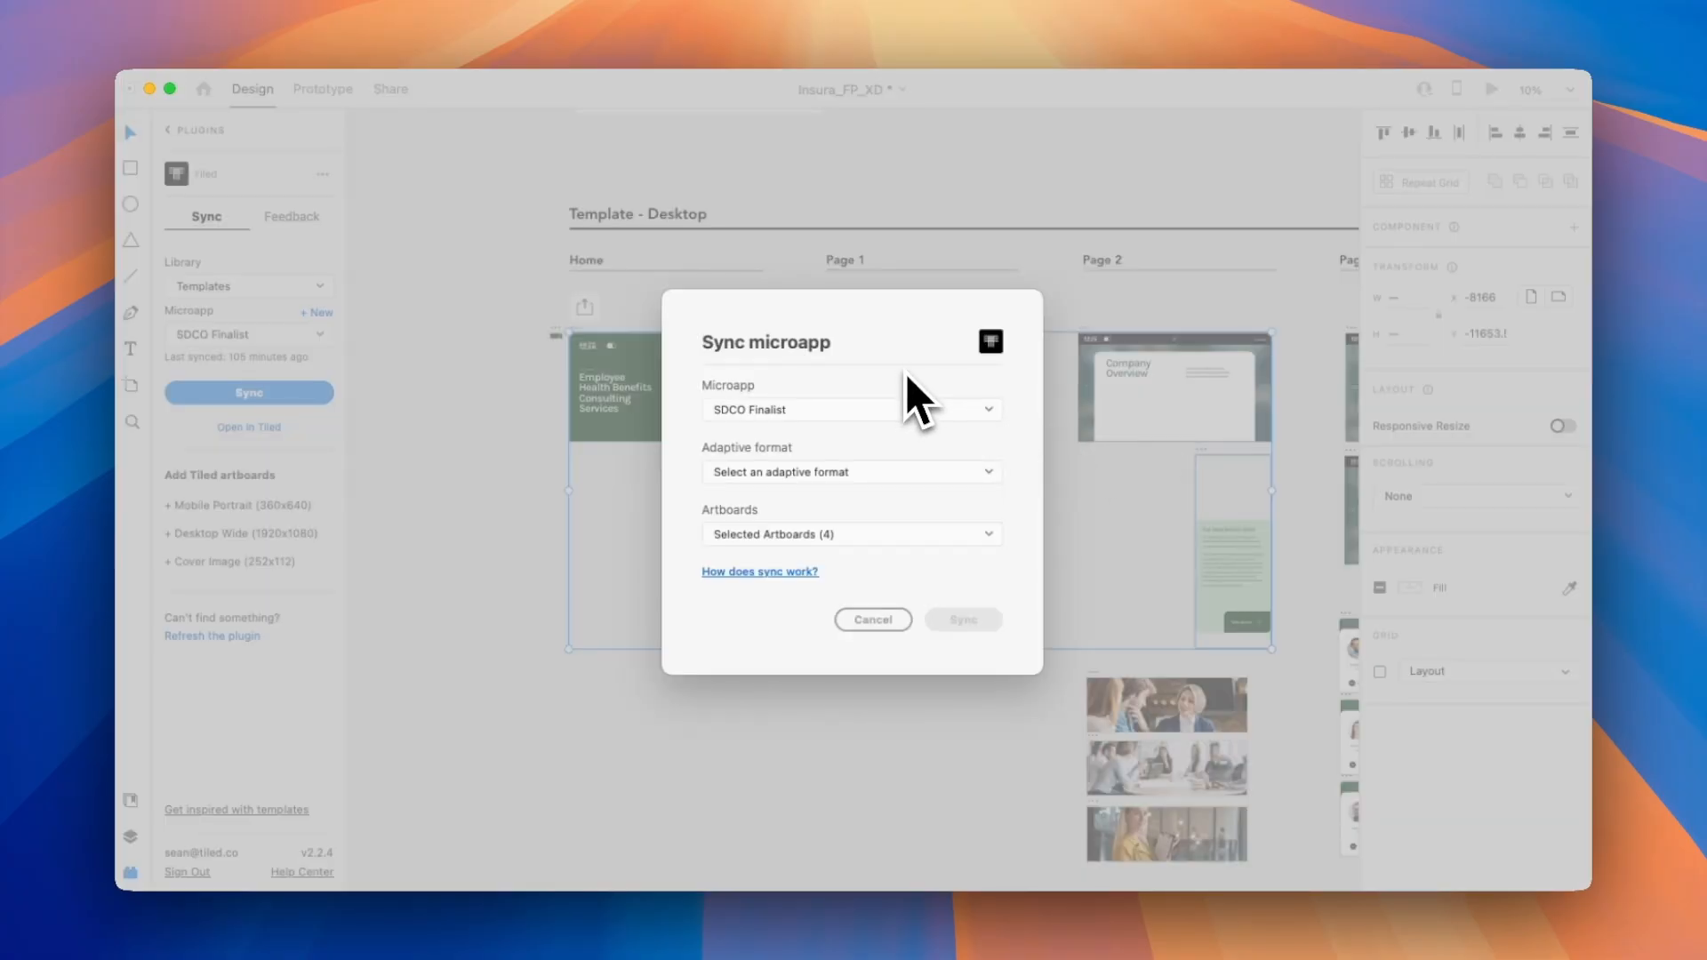
click(885, 471)
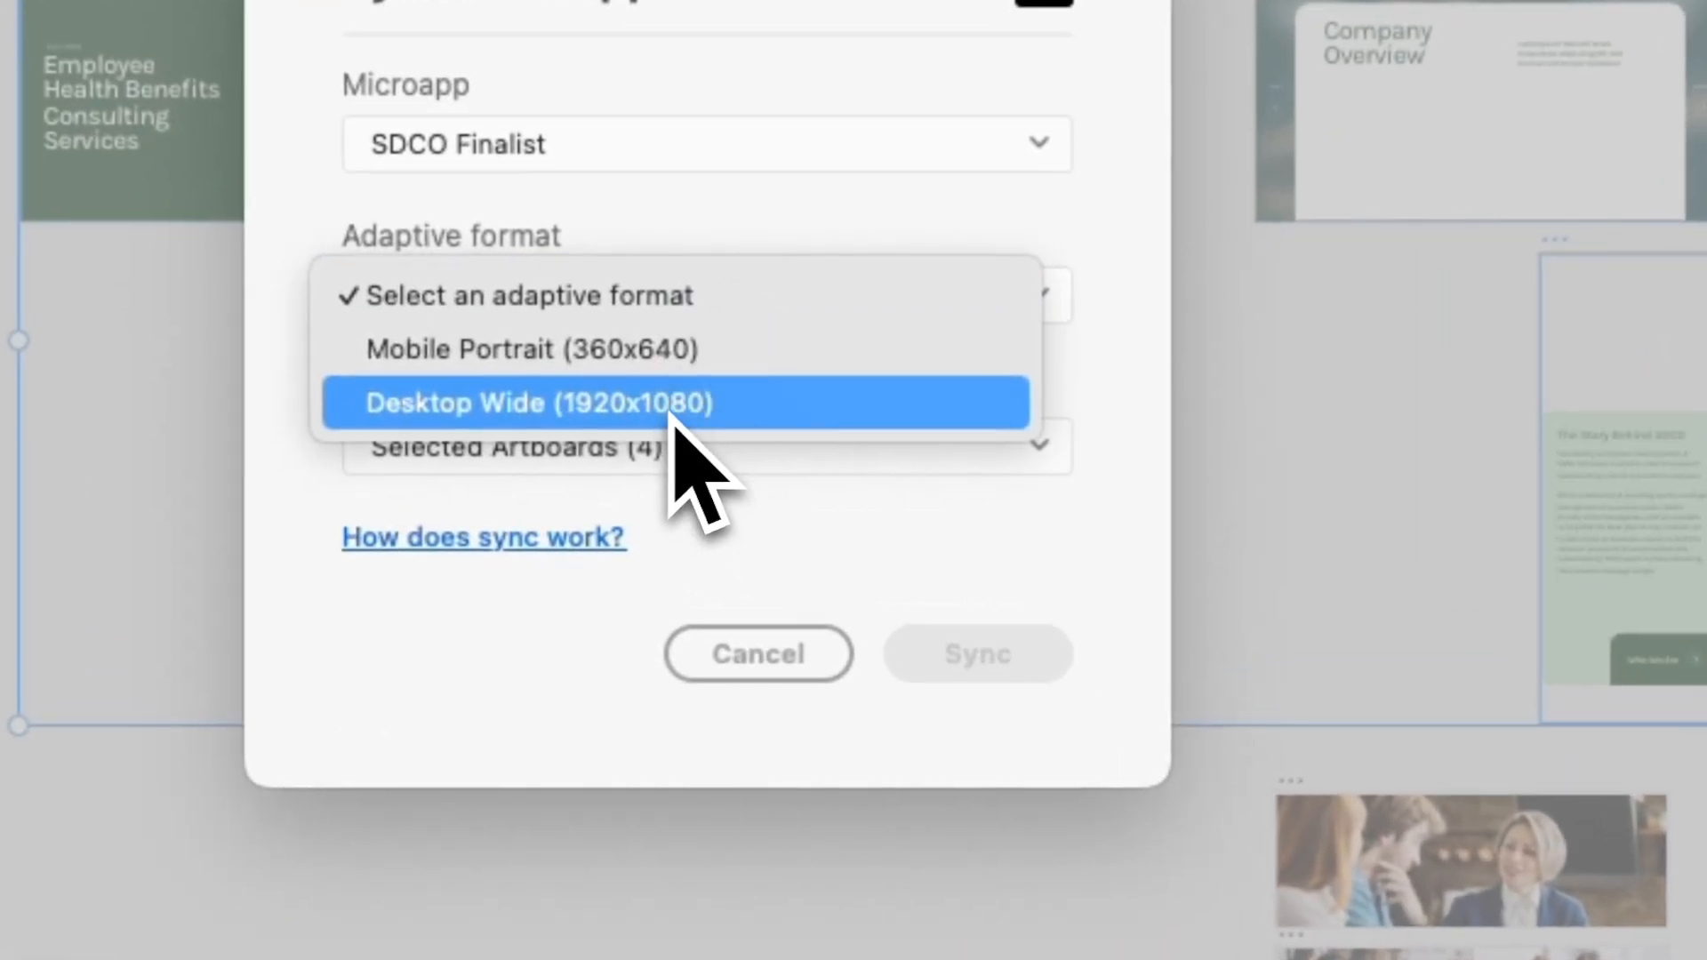
click(671, 411)
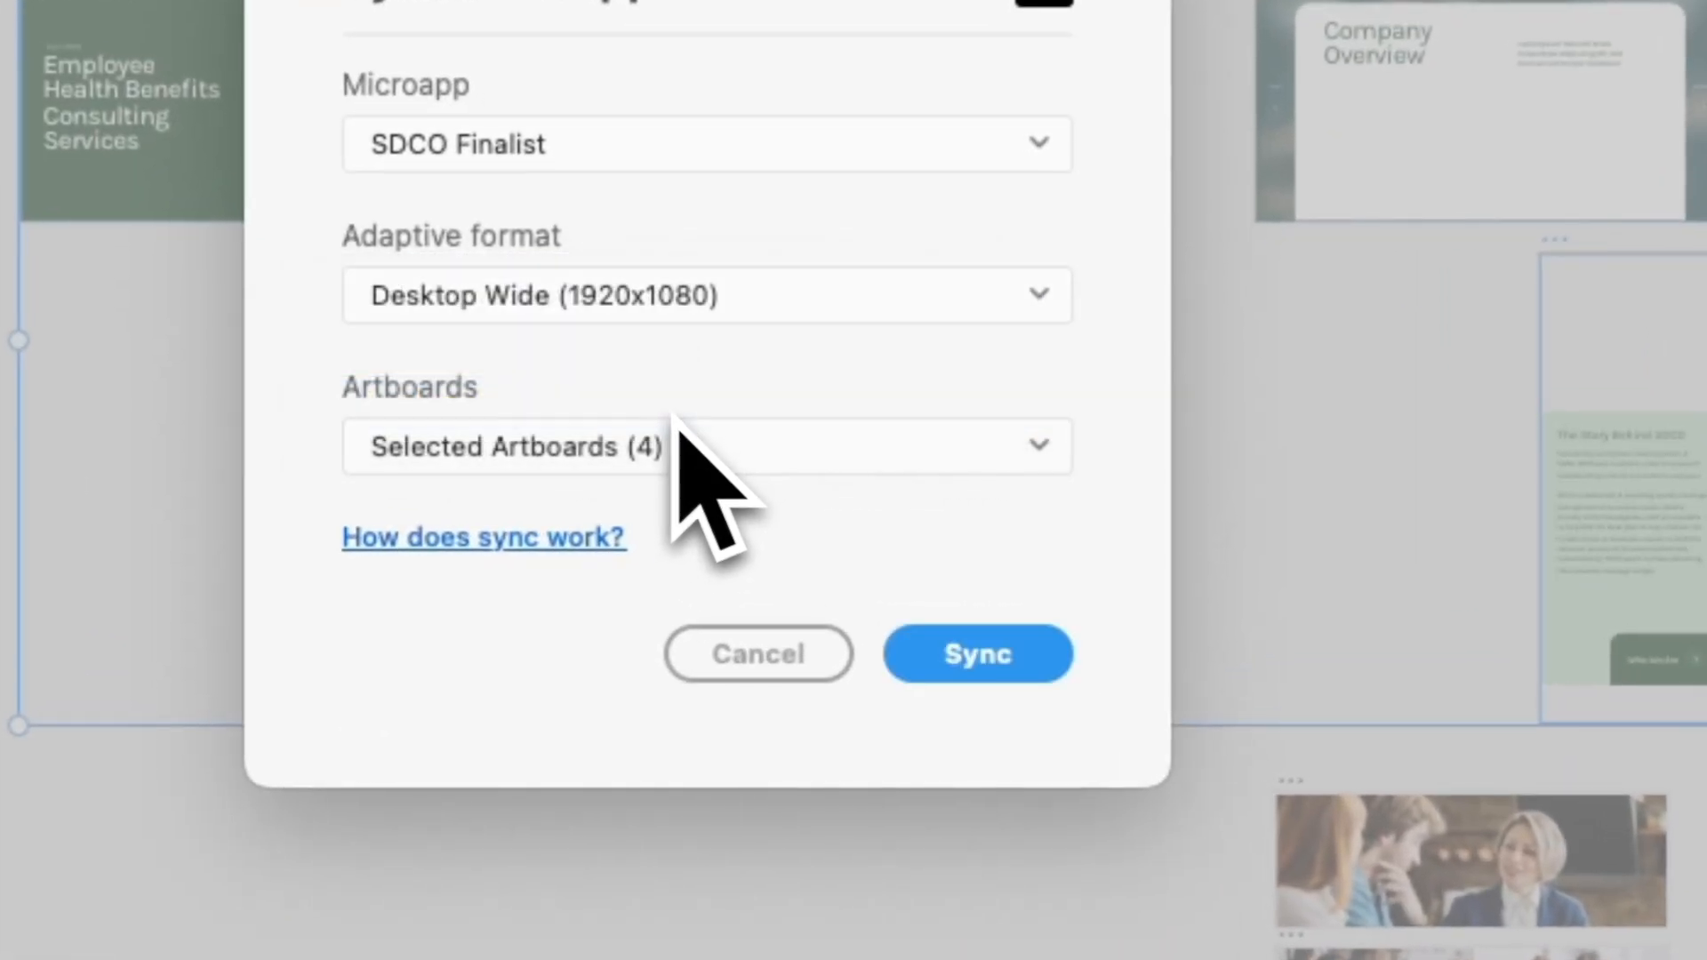
click(754, 449)
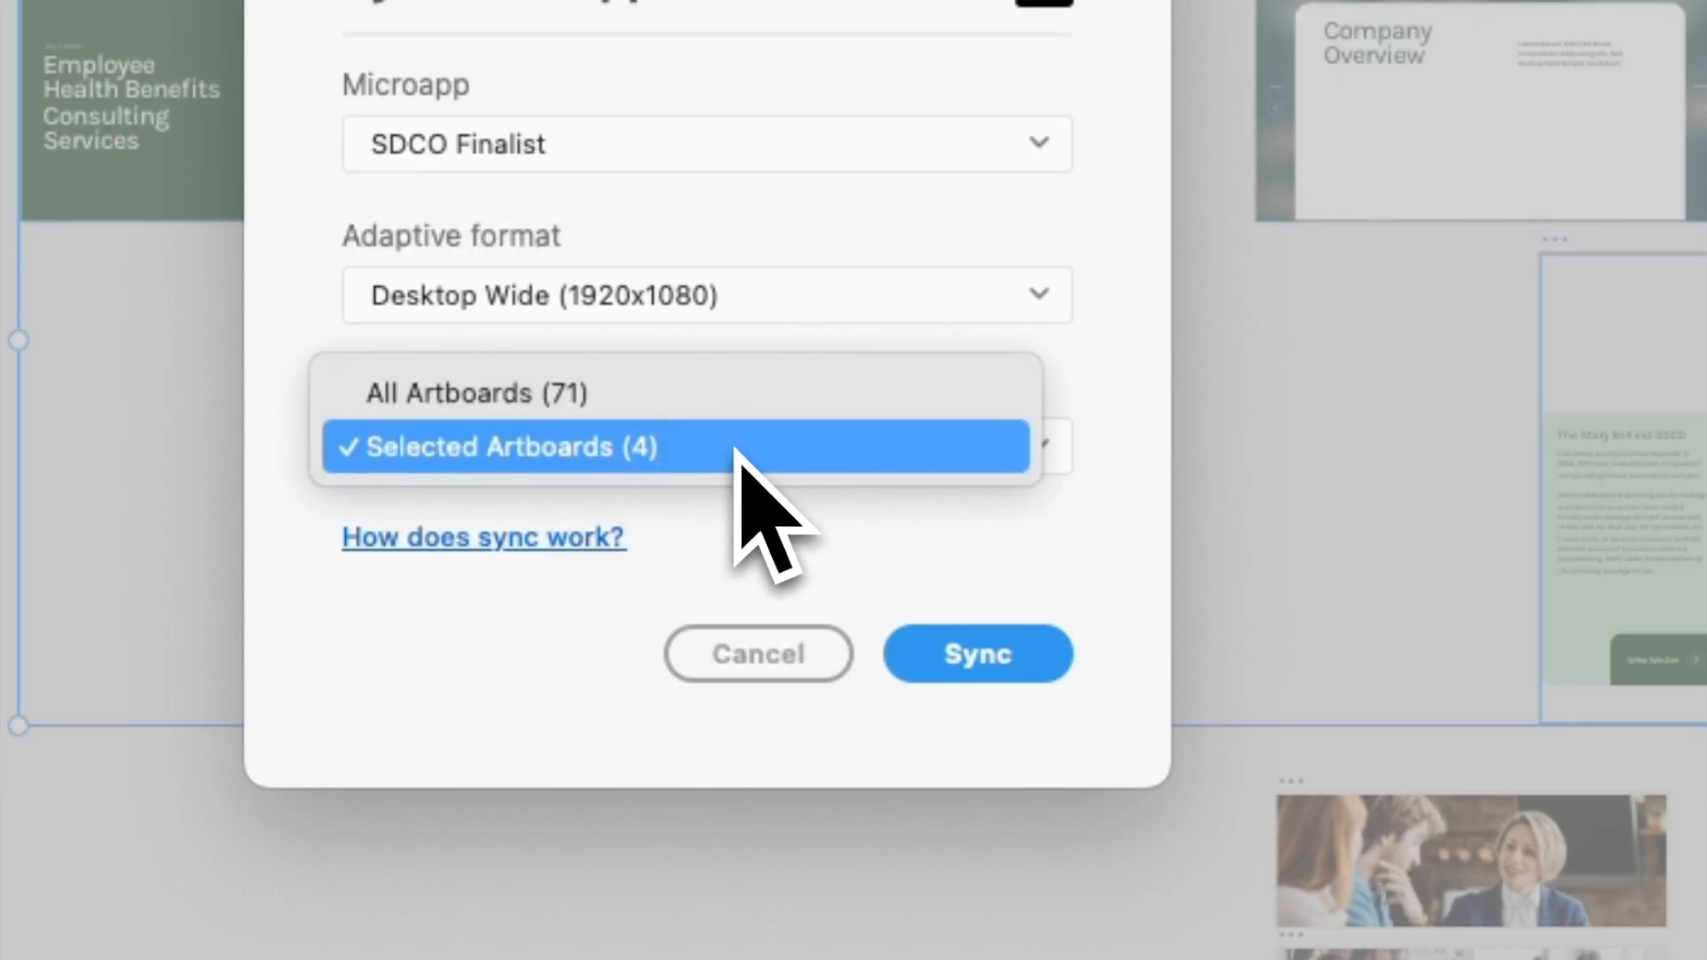
click(736, 455)
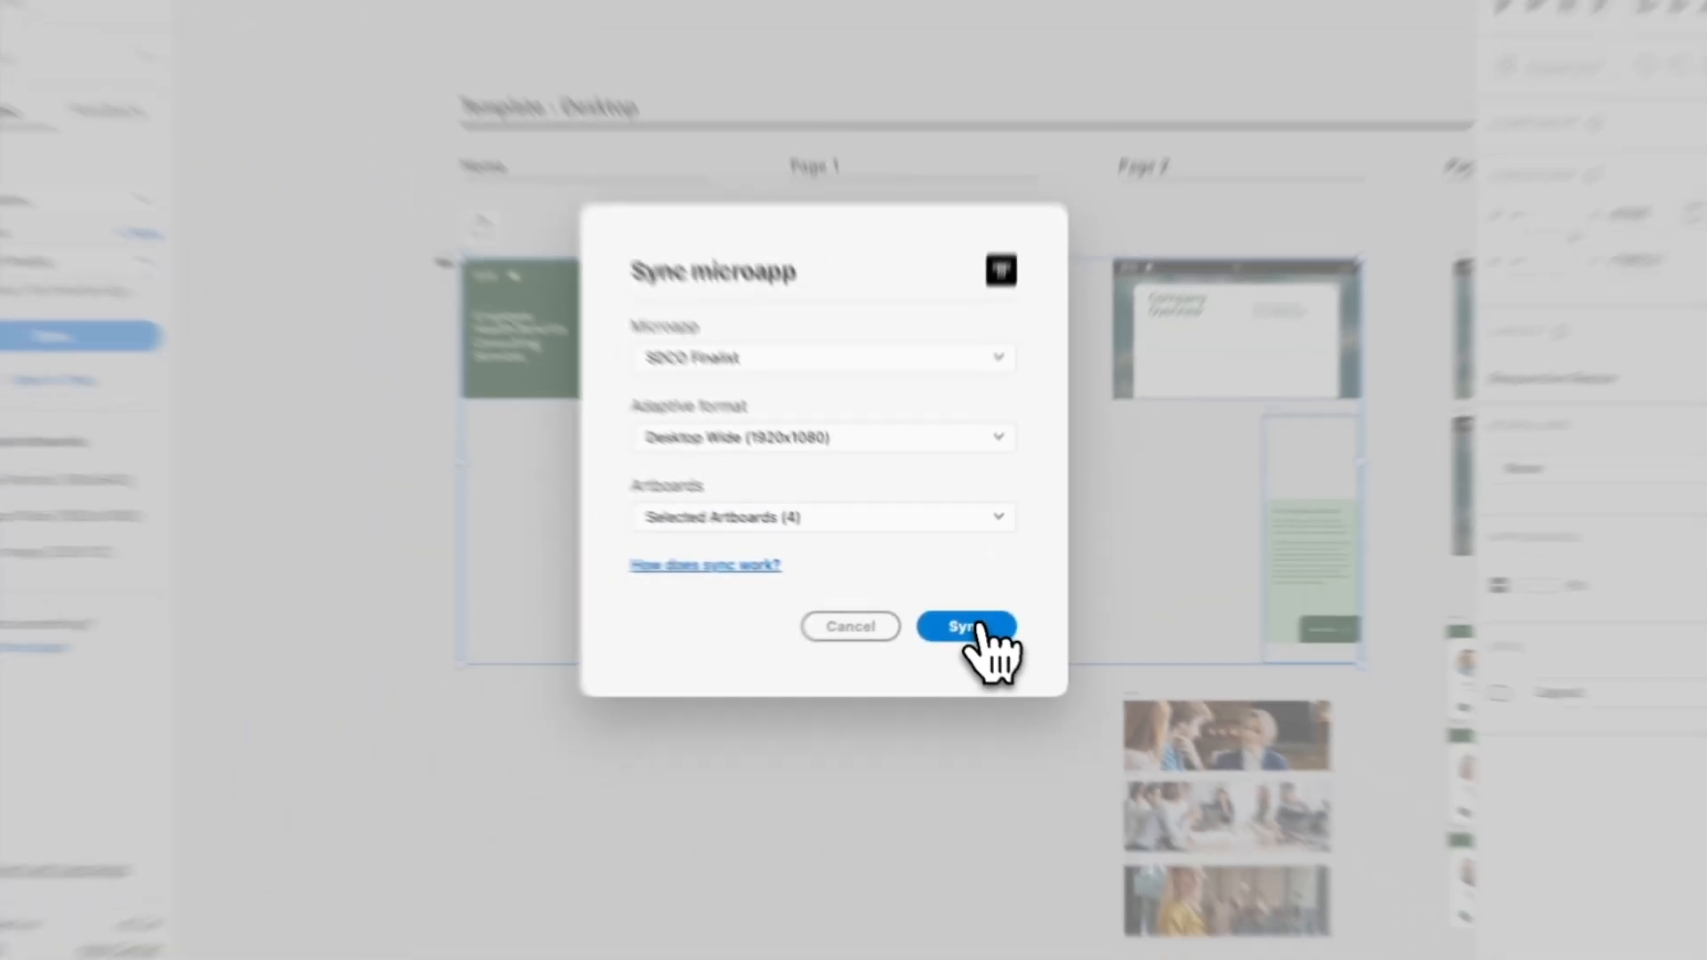
click(989, 639)
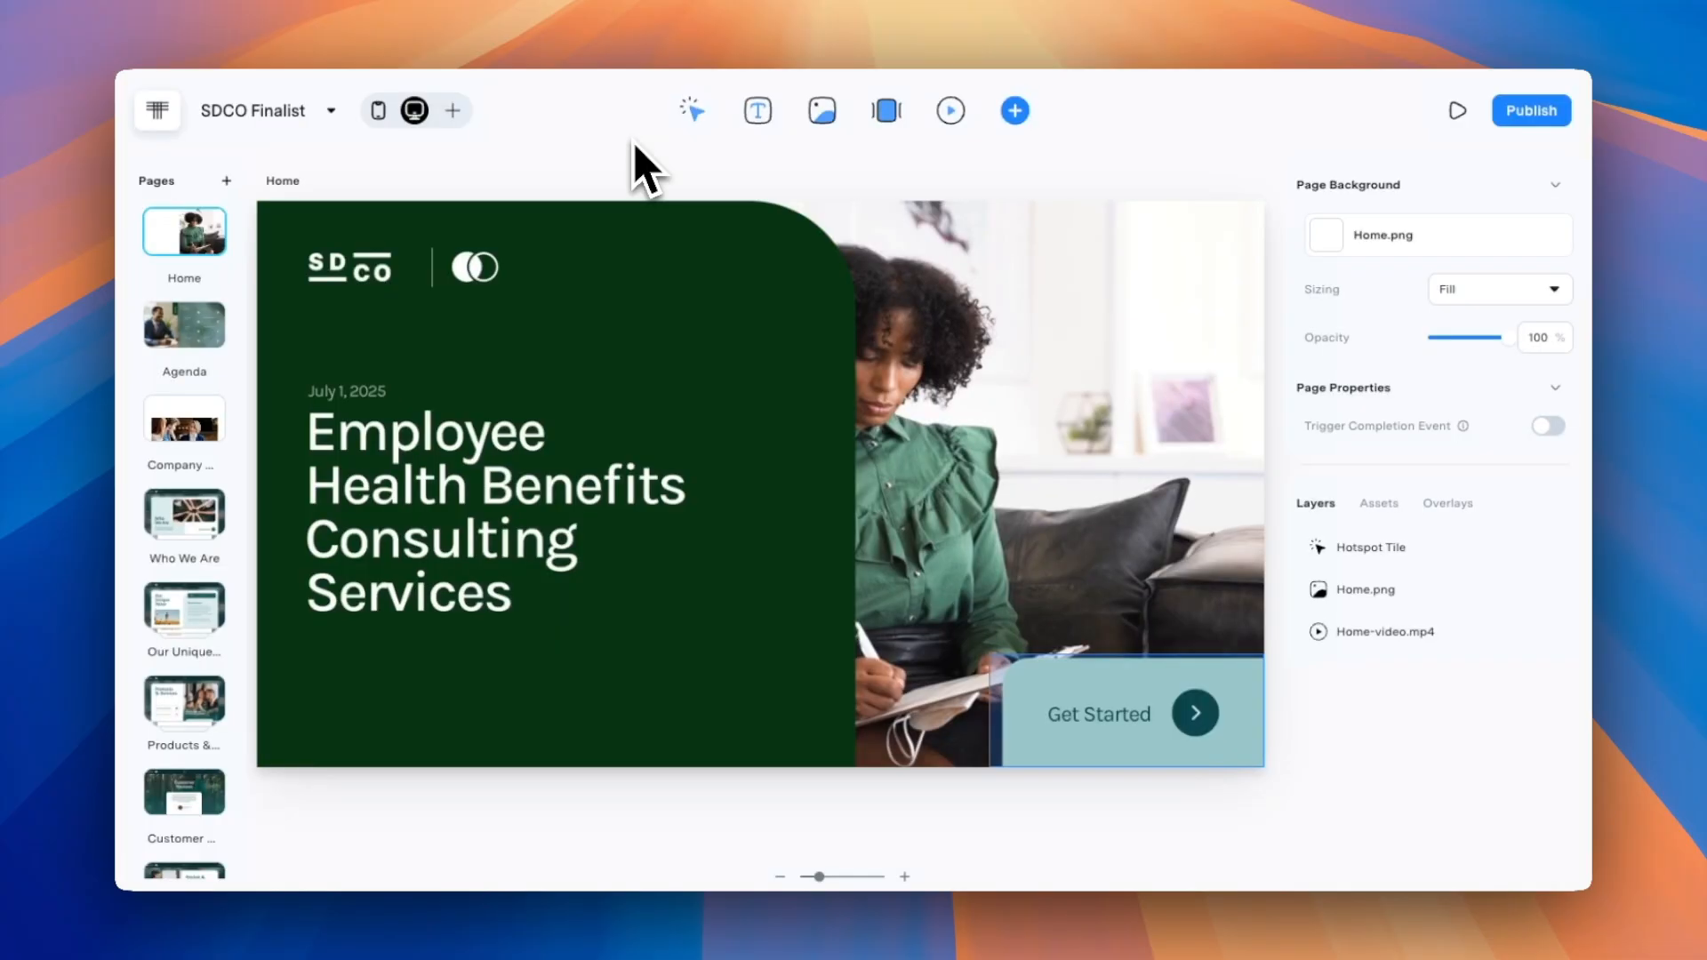
Switch to the Tiled editor, inspect the synced Home.png tile and add sandiego-aerial.mov to the microapp's assets.
click(684, 294)
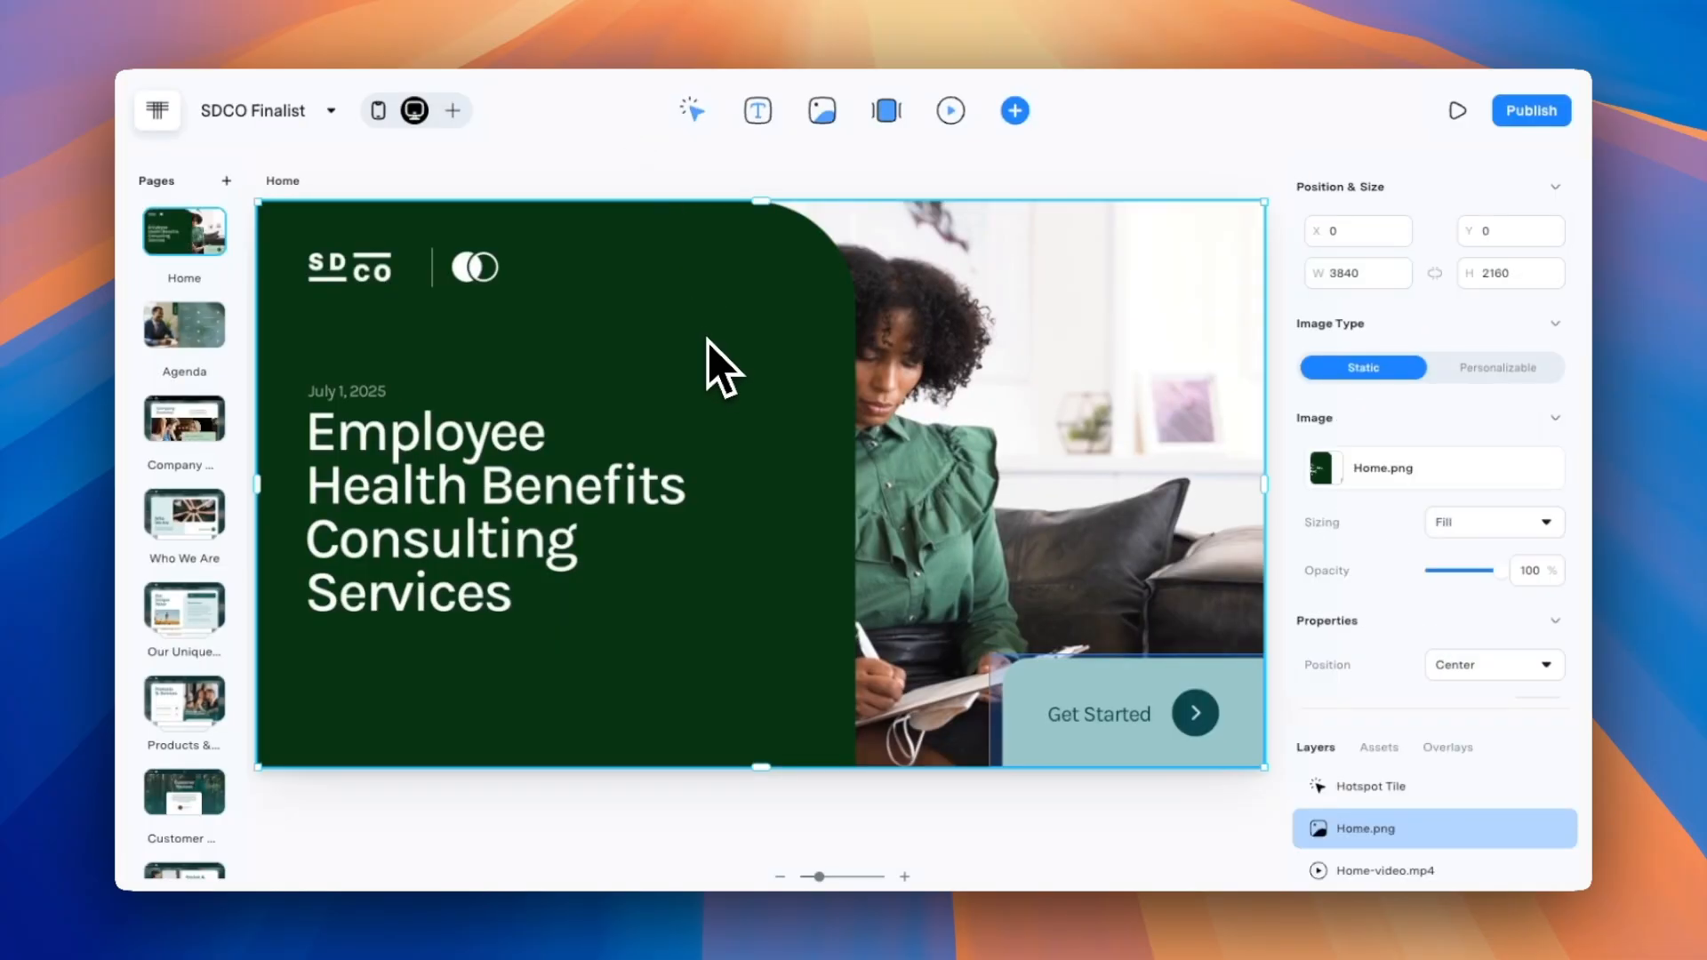
mouse_move(708, 343)
mouse_down()
mouse_move(707, 318)
mouse_move(704, 338)
mouse_up()
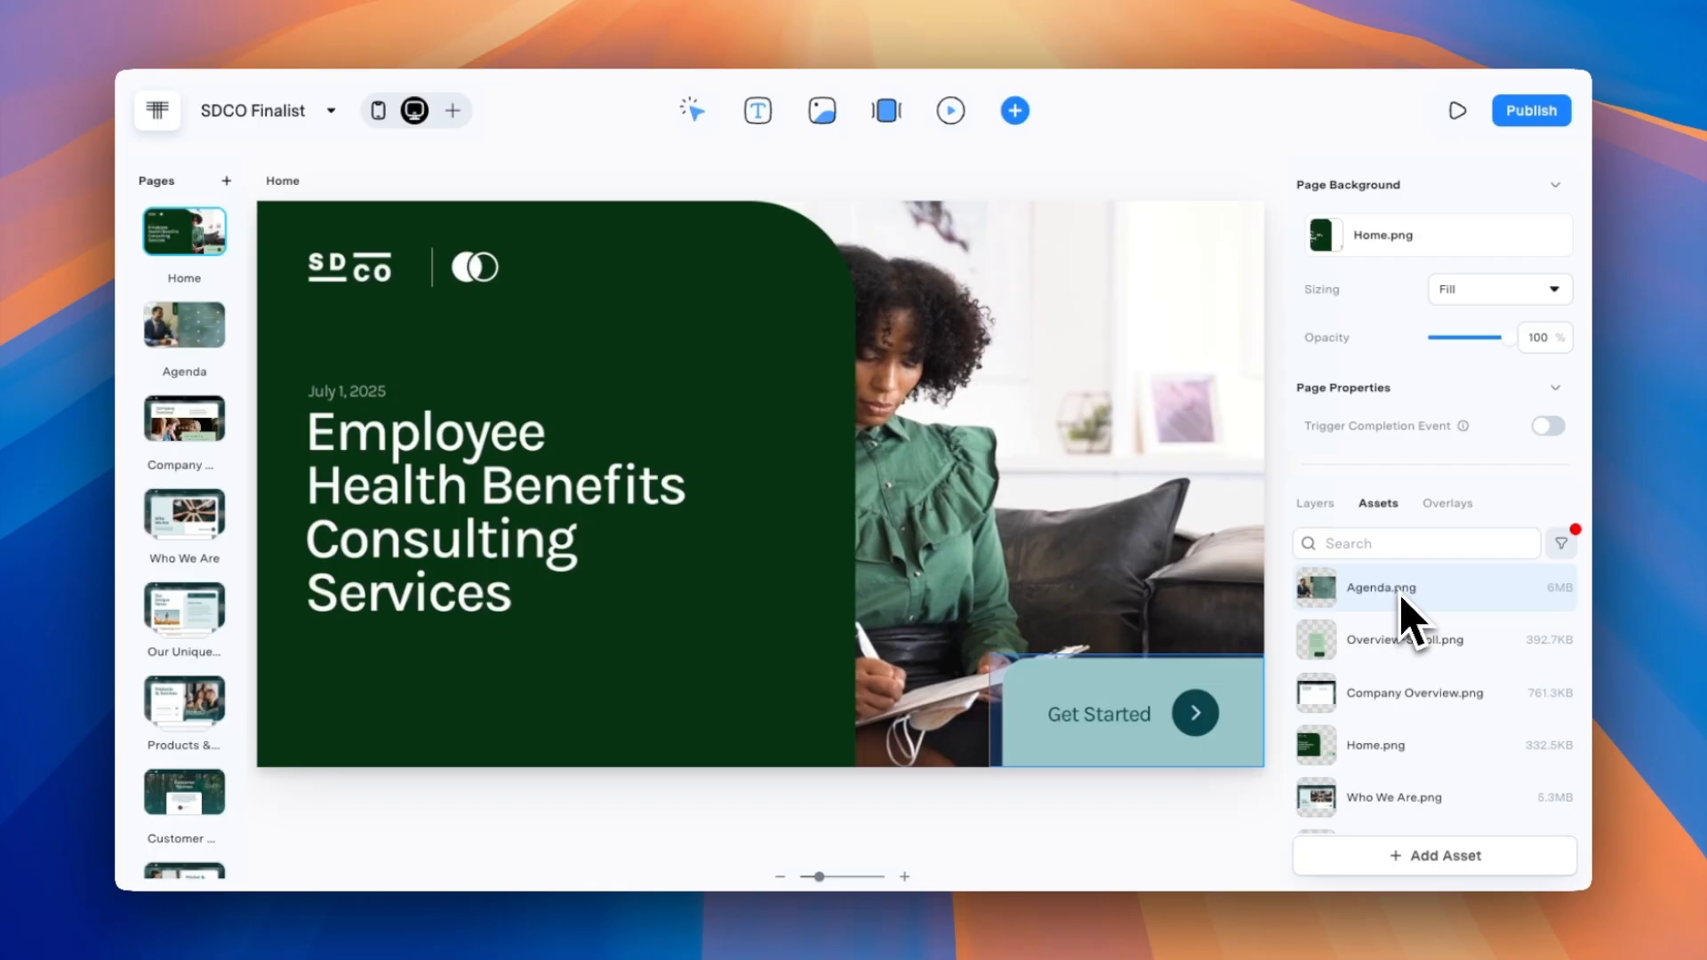
drag(1410, 613, 1322, 526)
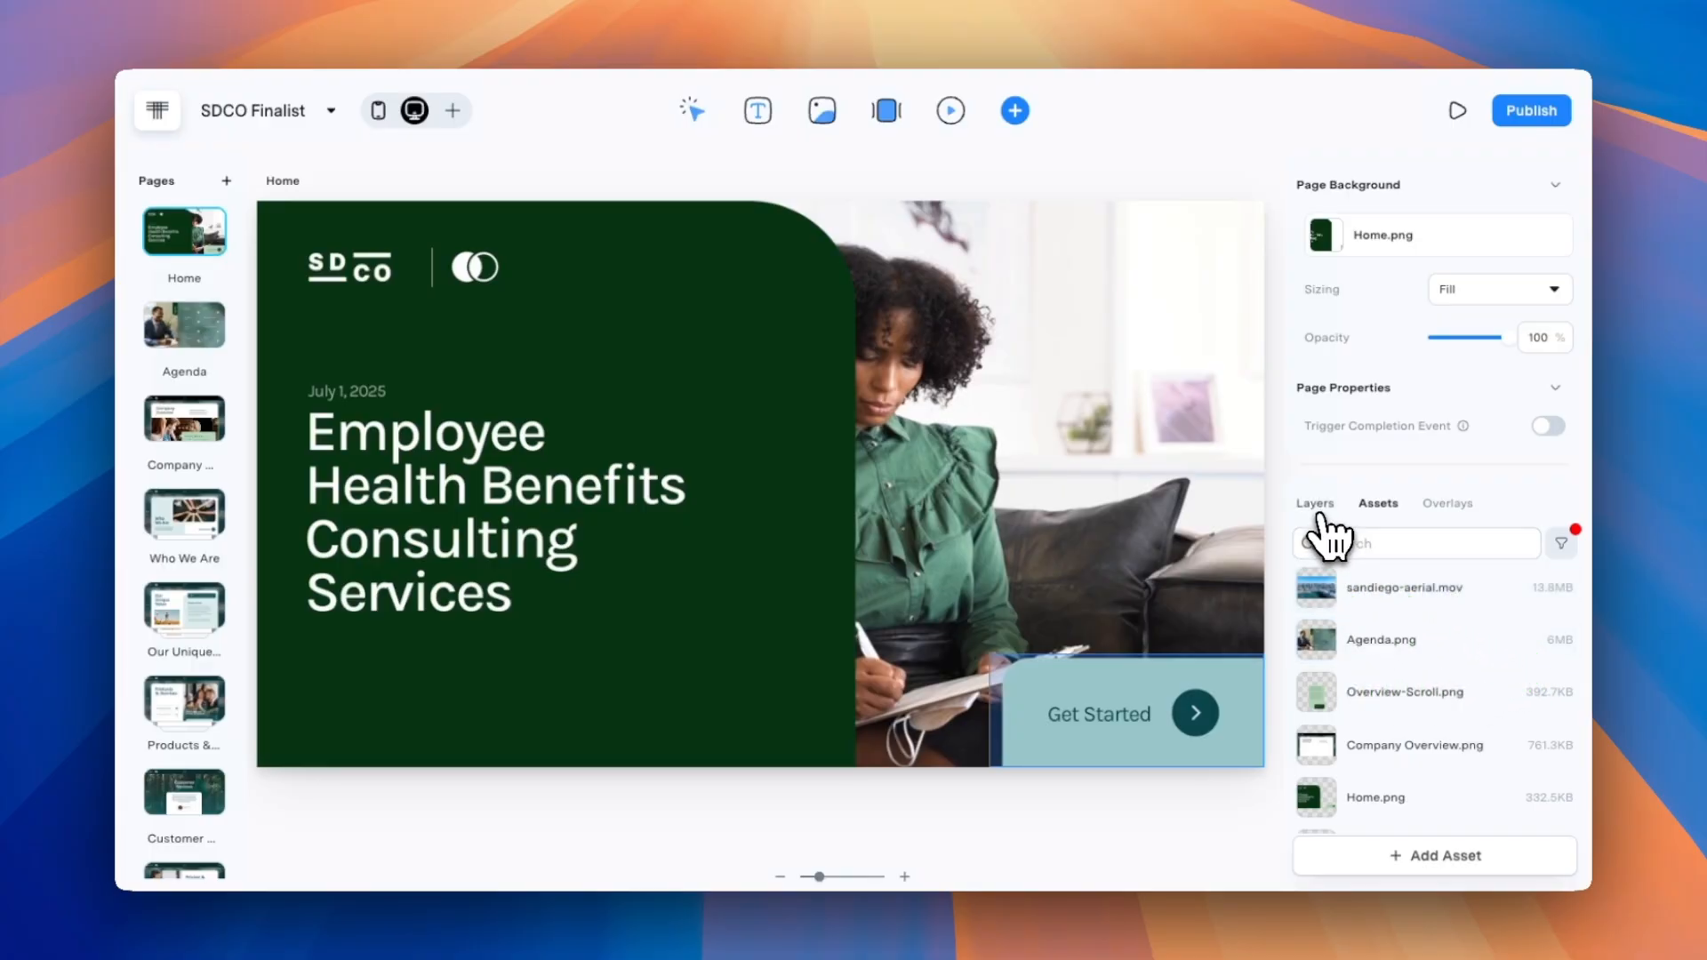
Replace Home-video.mp4 in the Home page's video tile with sandiego-aerial.mov from the microapp assets.
click(1320, 508)
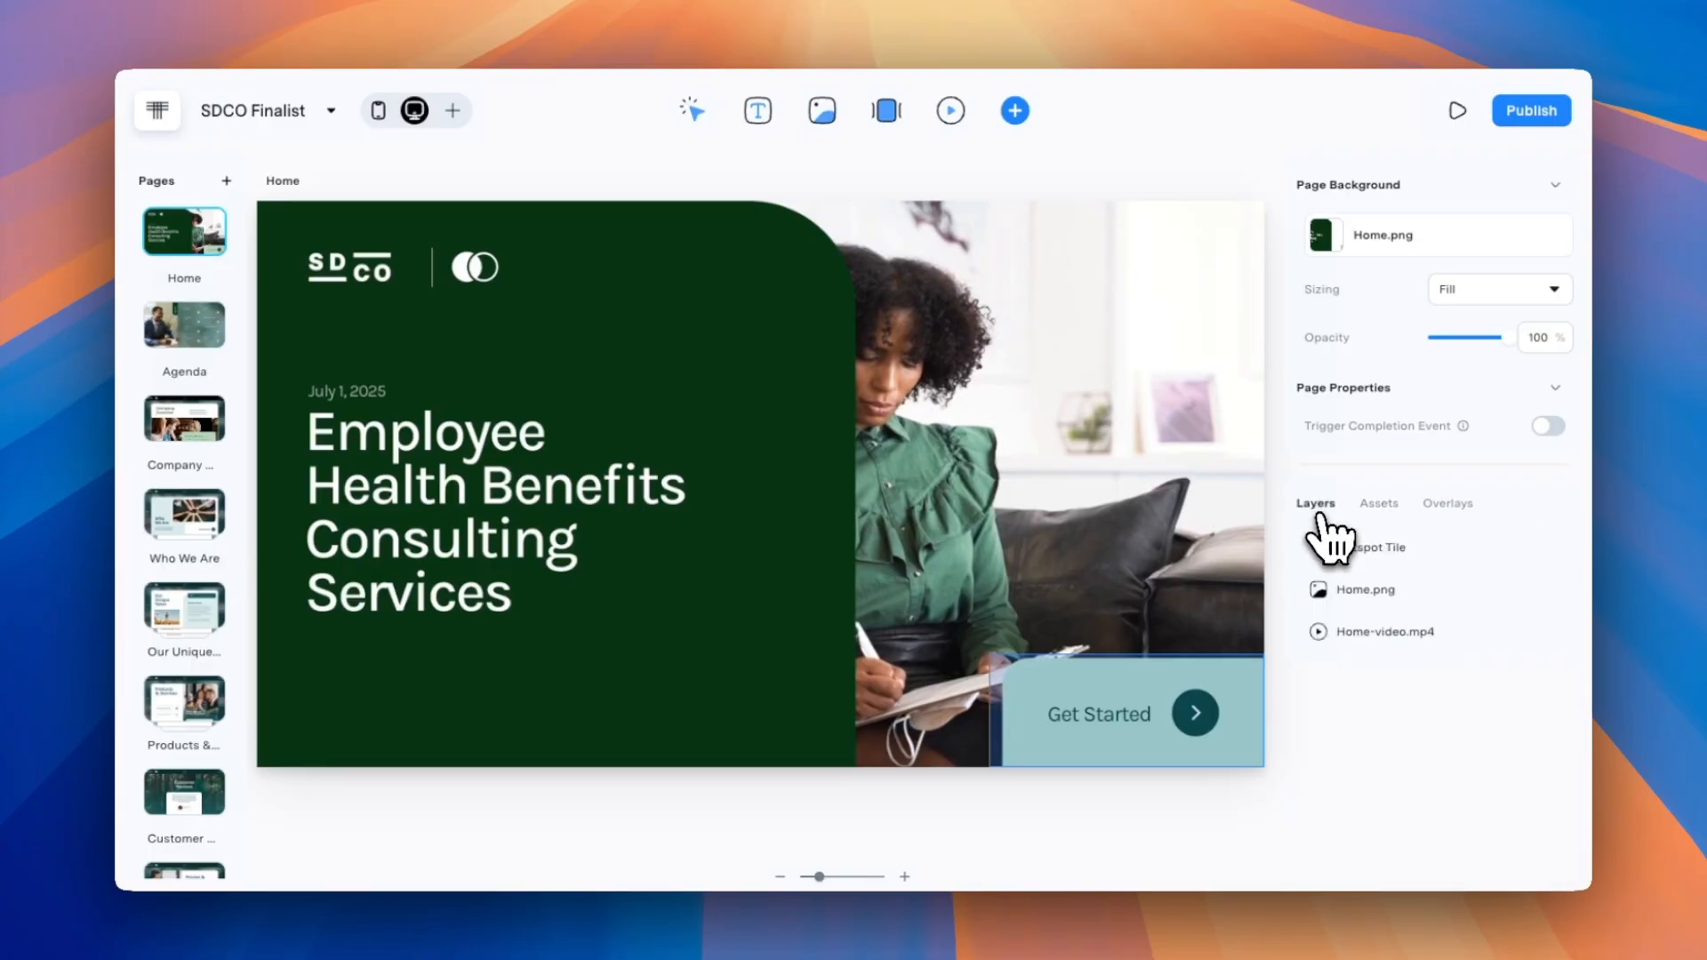
click(1369, 633)
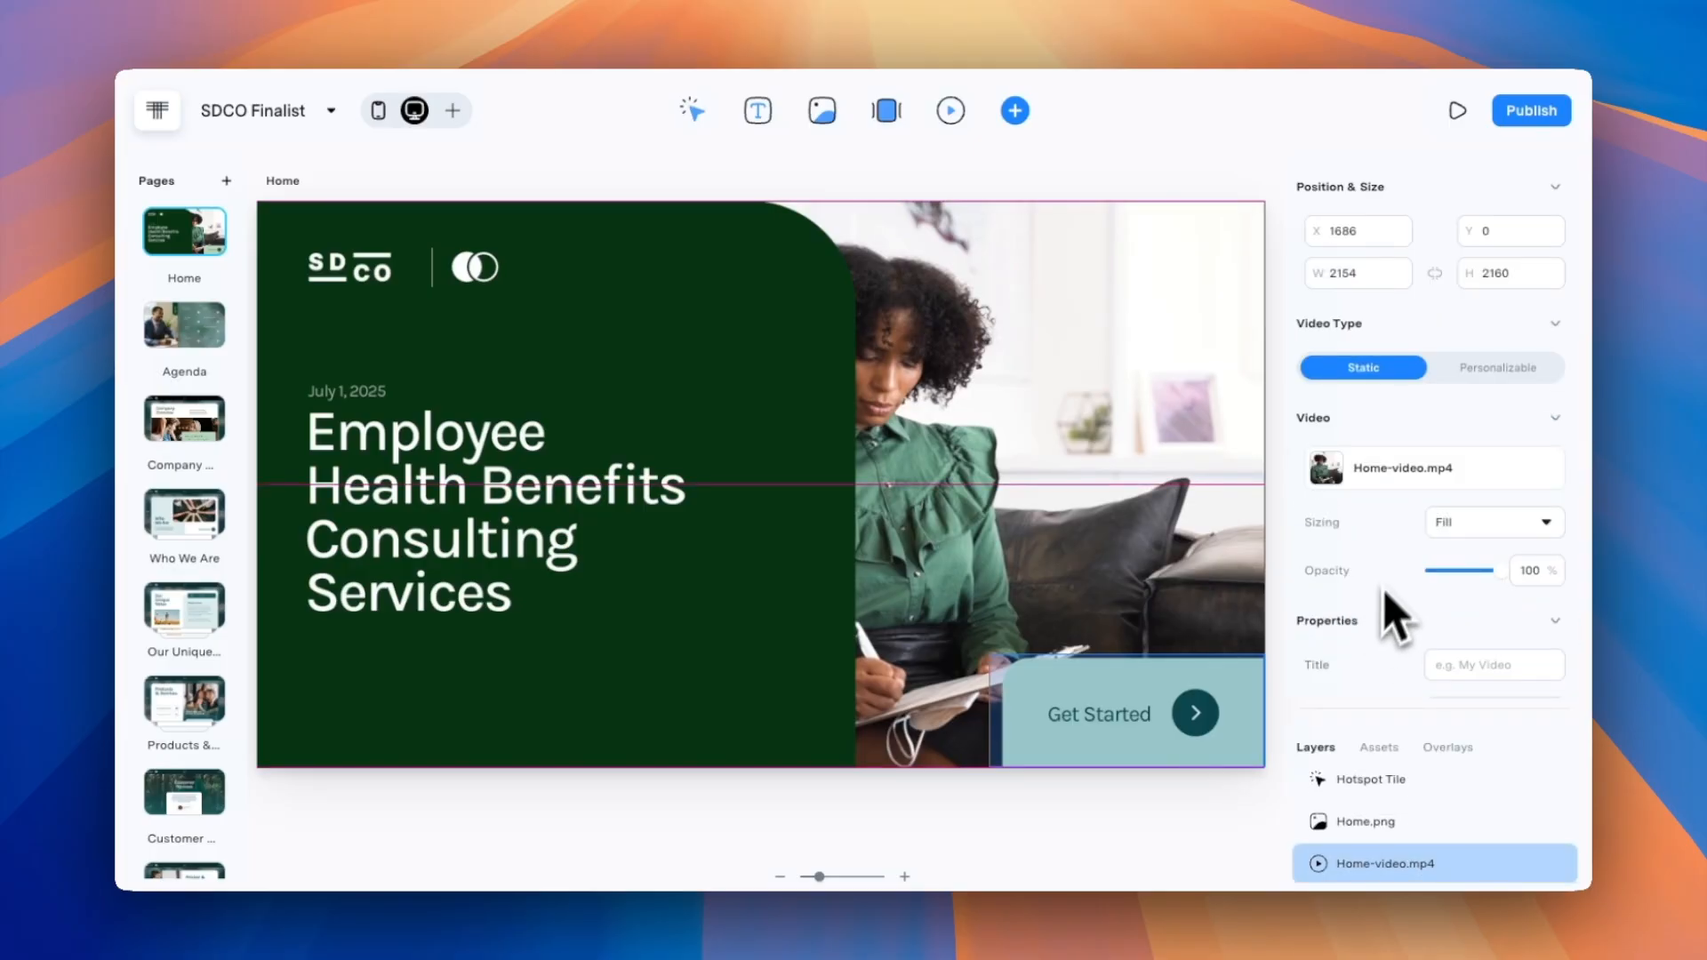
mouse_move(1410, 475)
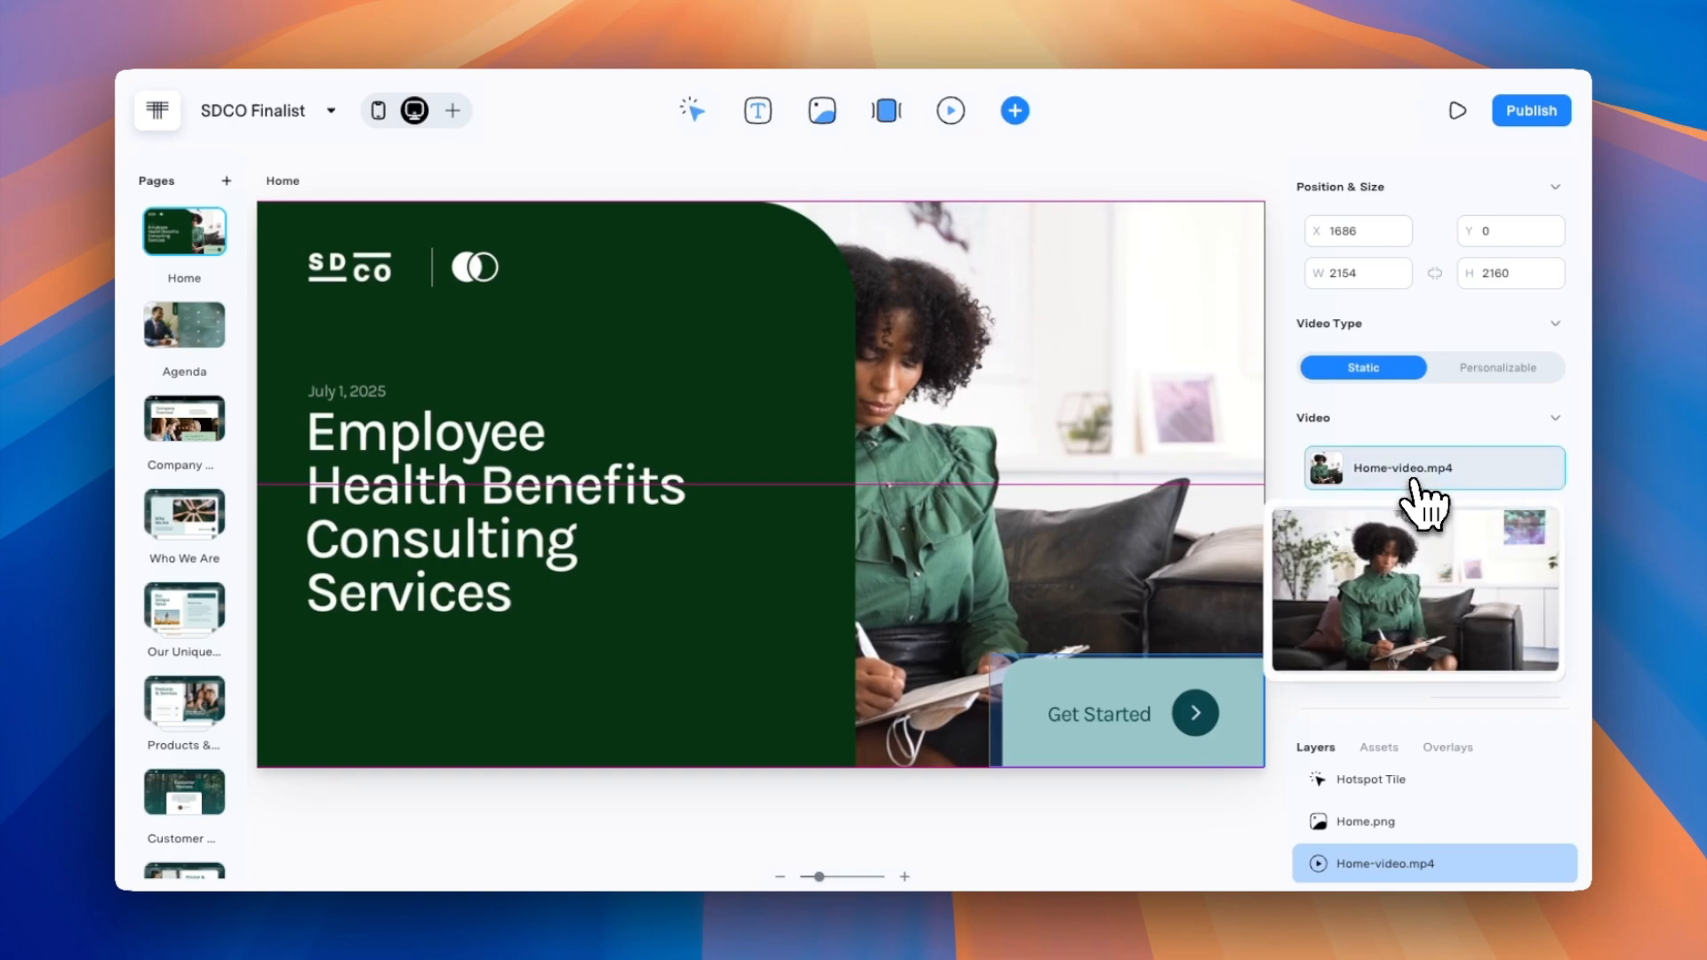
click(1417, 591)
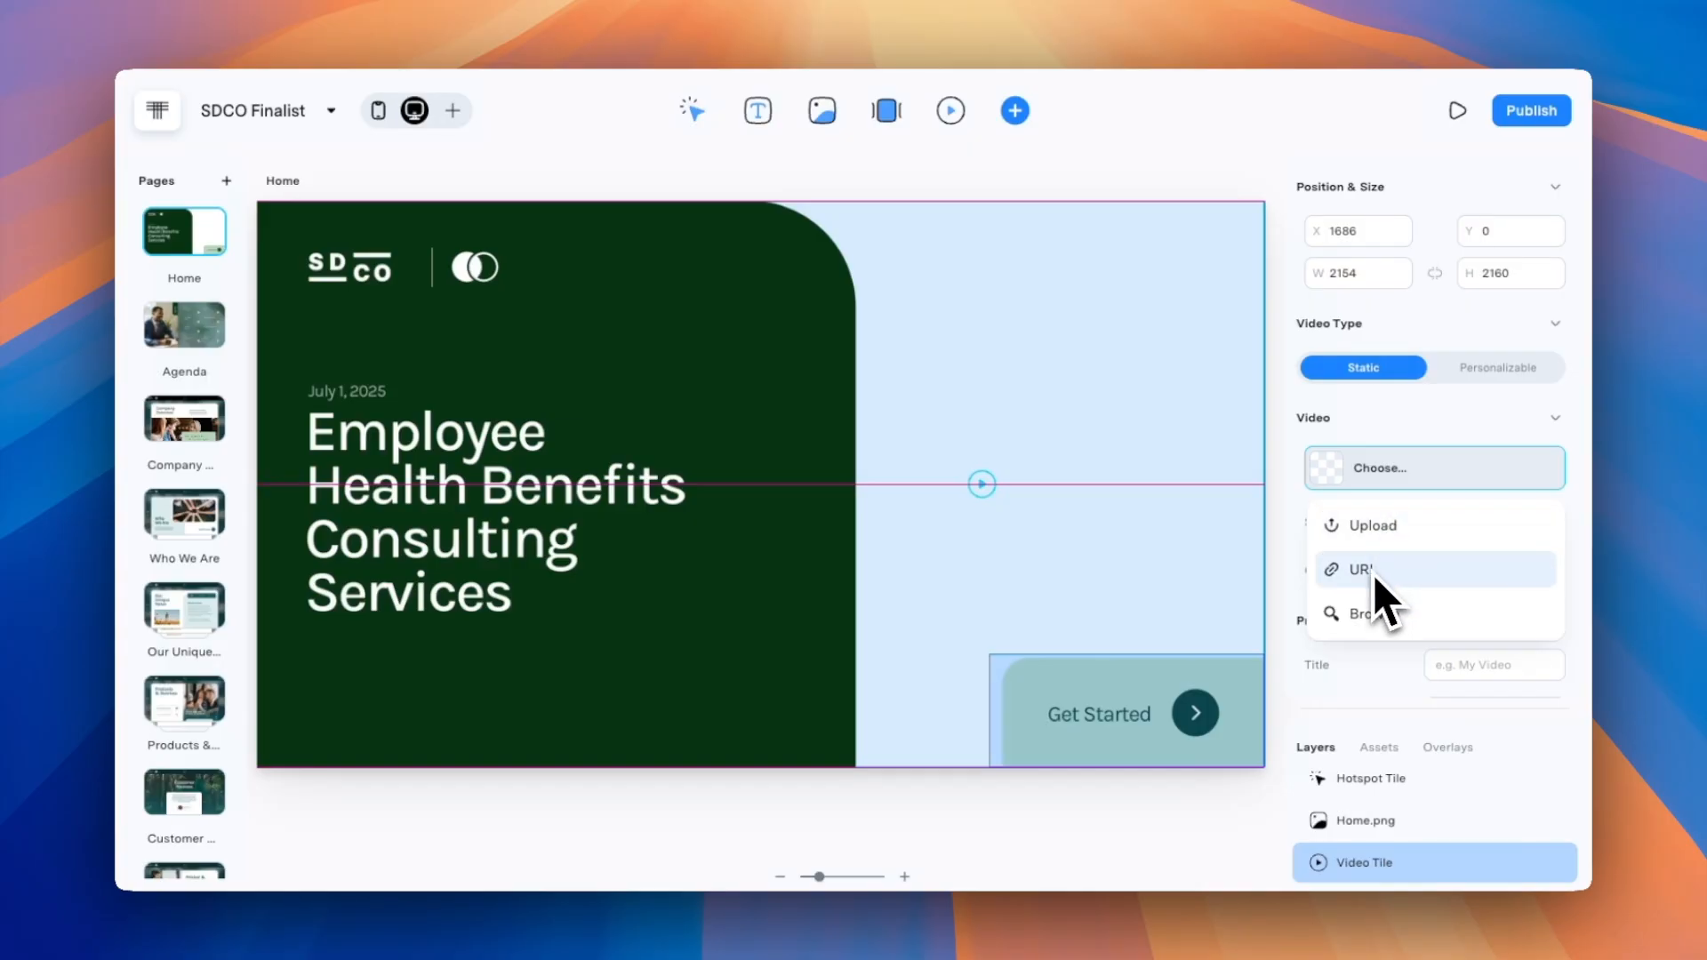
click(1376, 618)
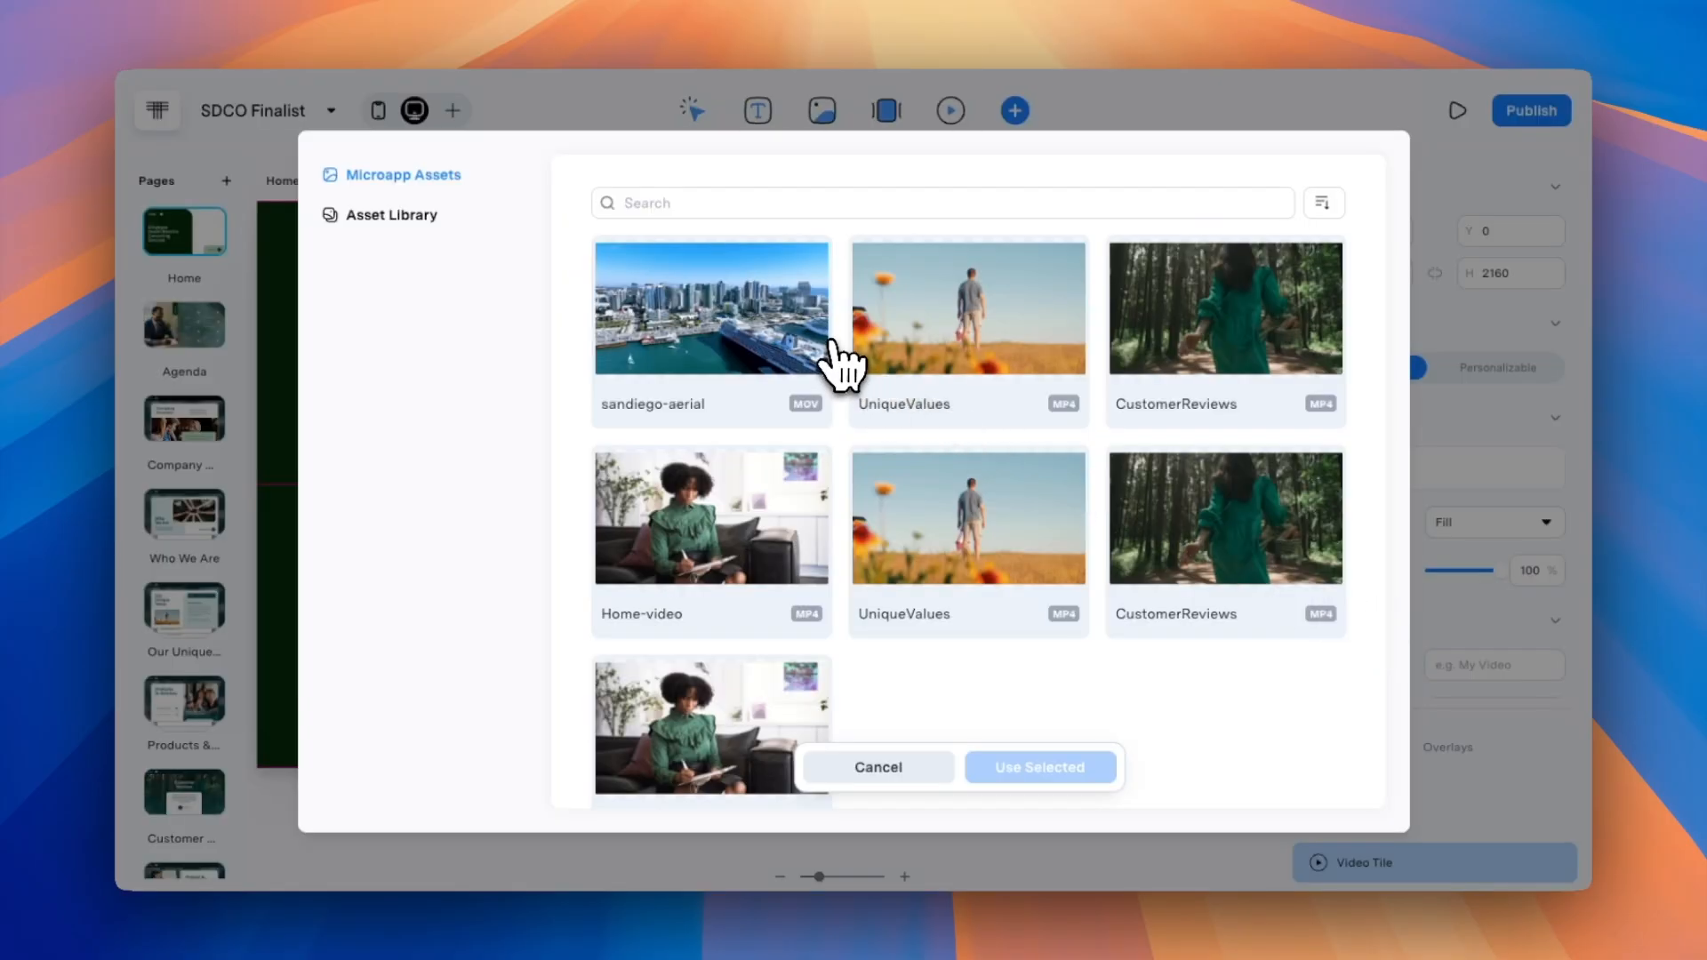
click(790, 354)
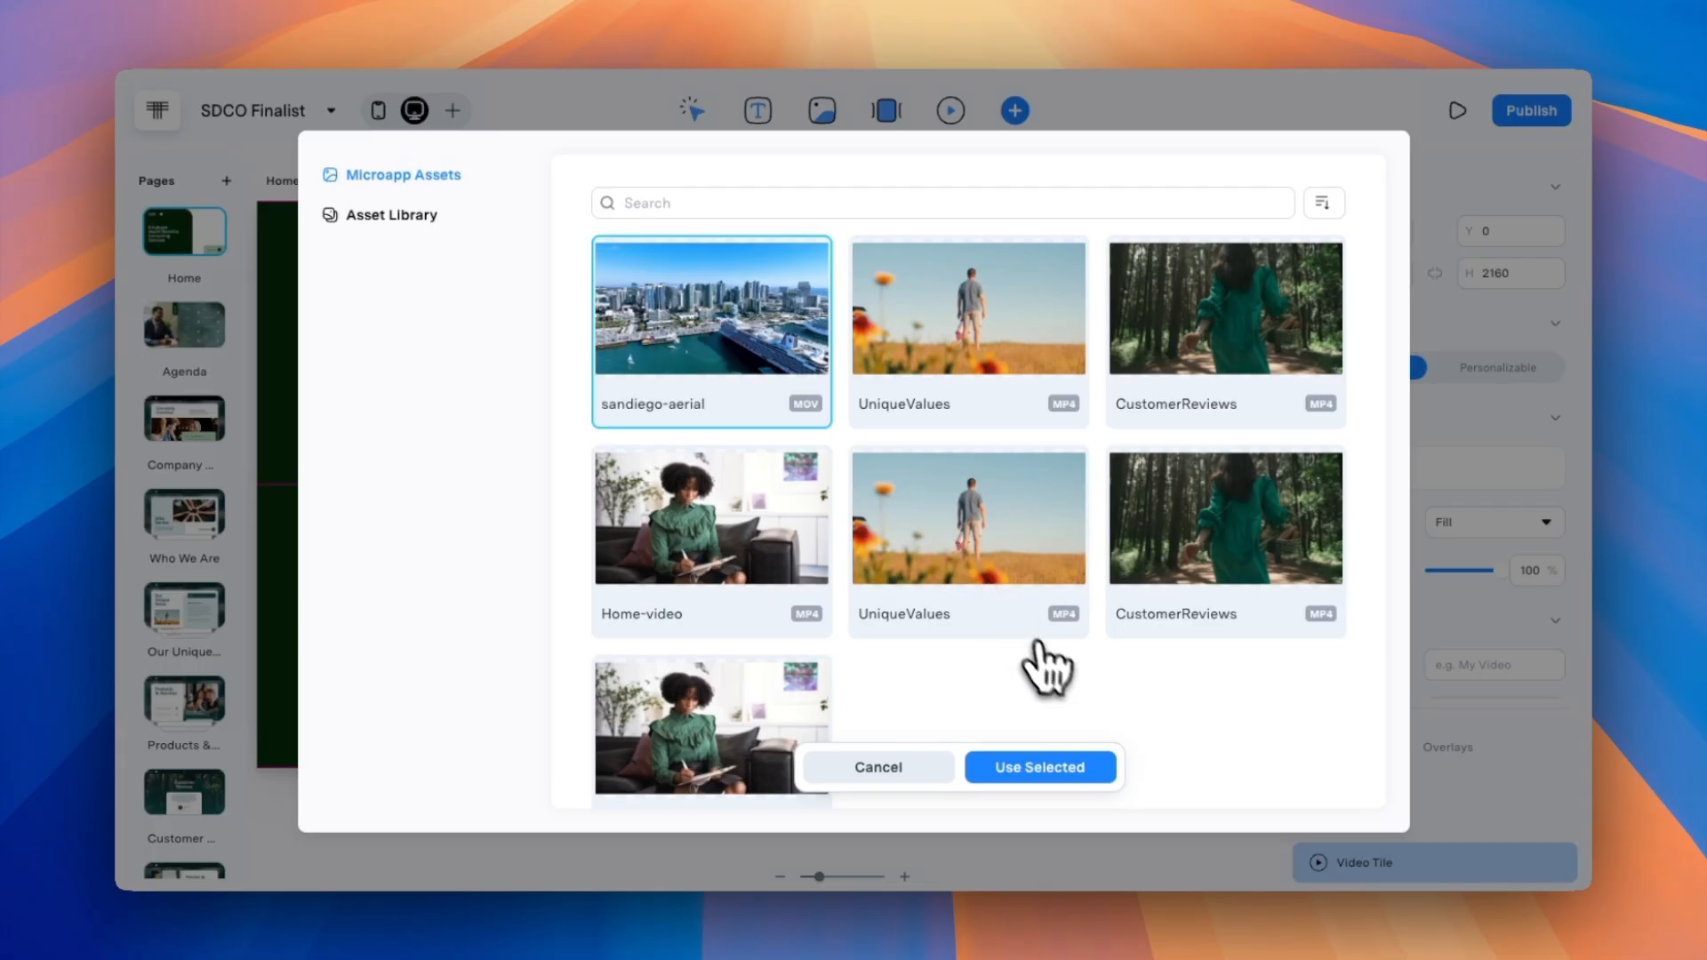
click(1087, 772)
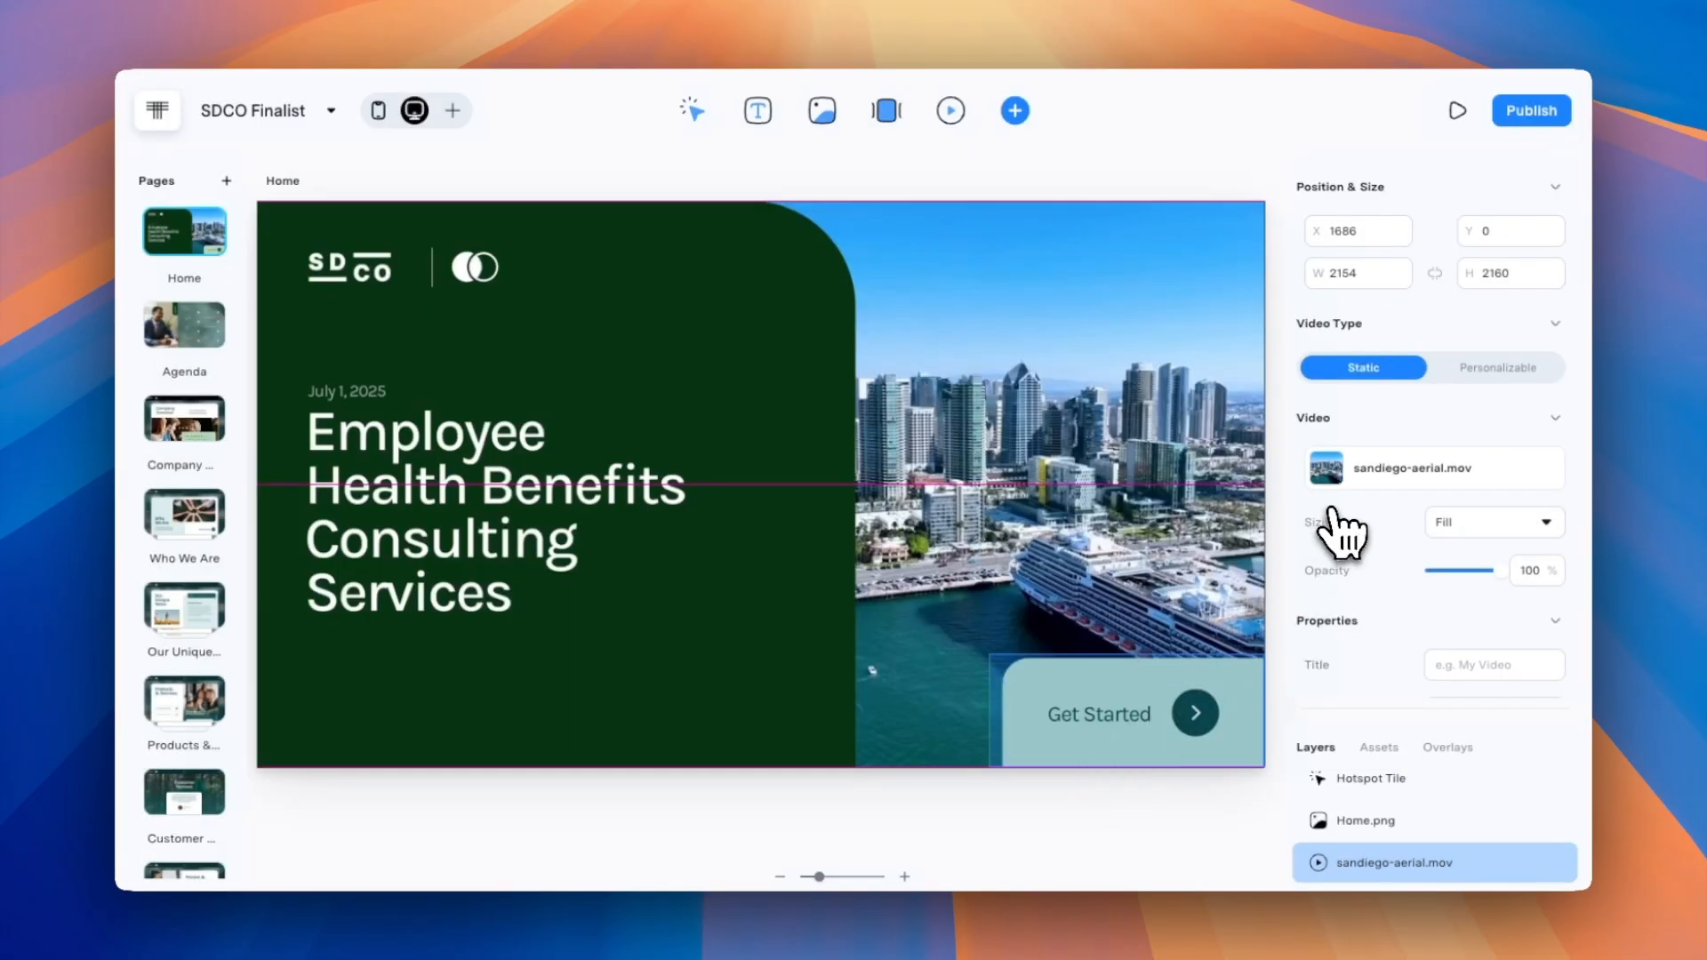
Check the video's properties, preview the Home and Company Overview pages, and inspect the Company Overview scroll tile.
scroll(1338, 524, down, 5)
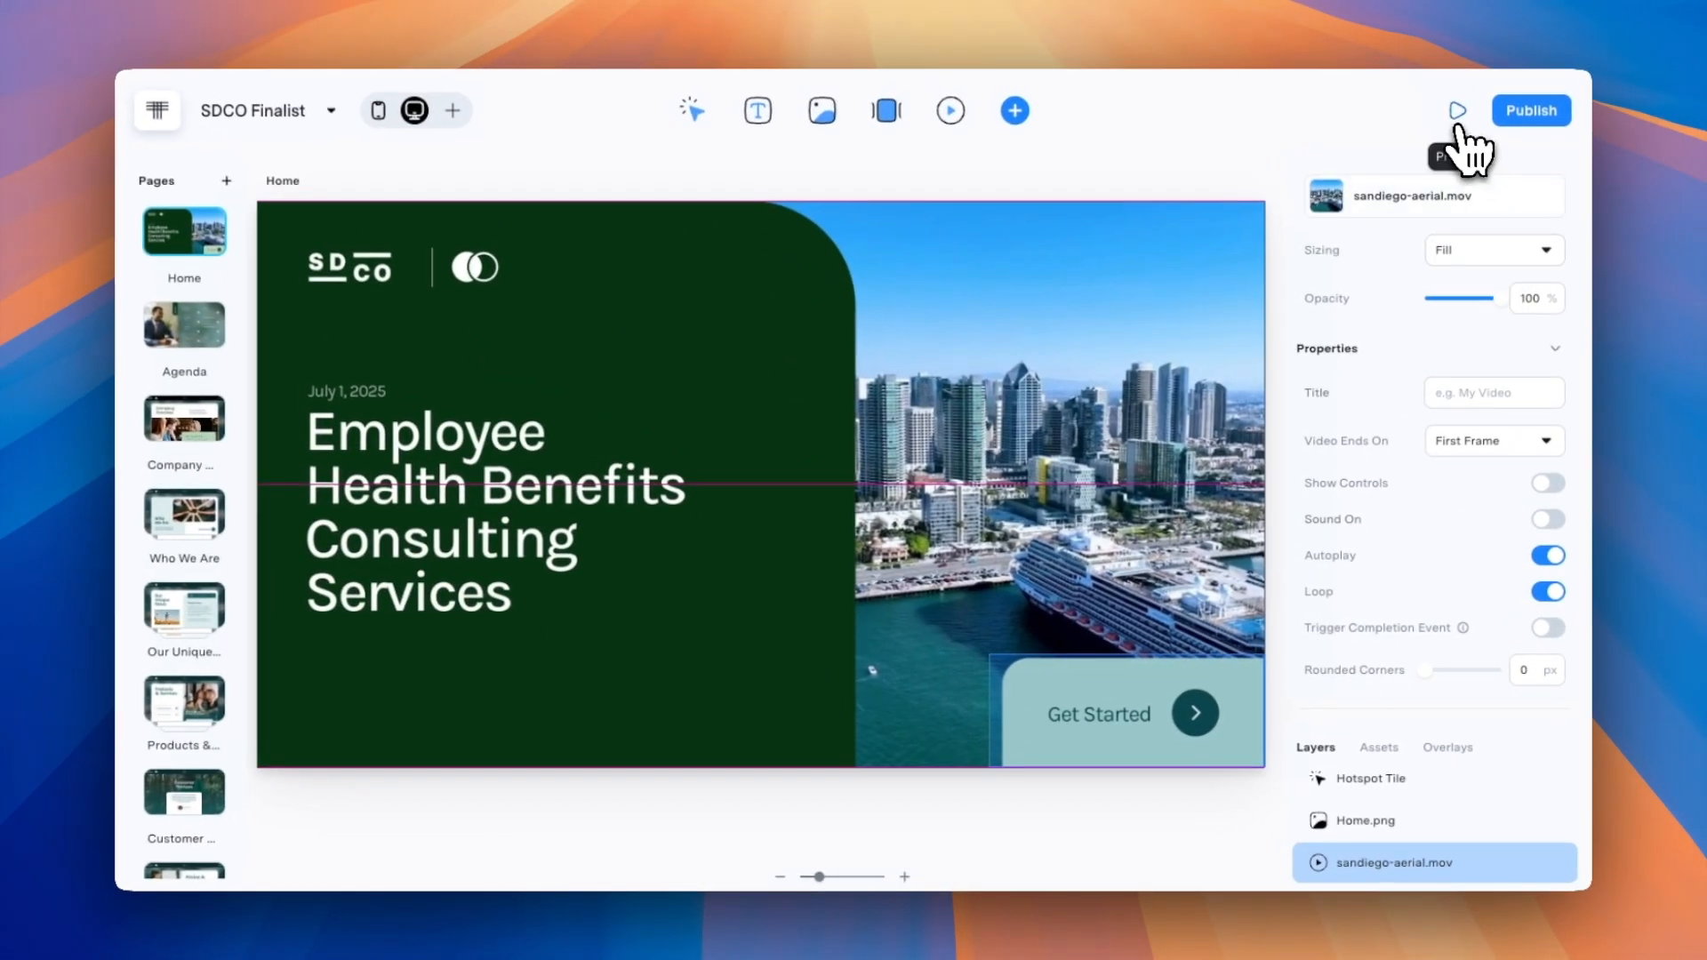
click(1455, 98)
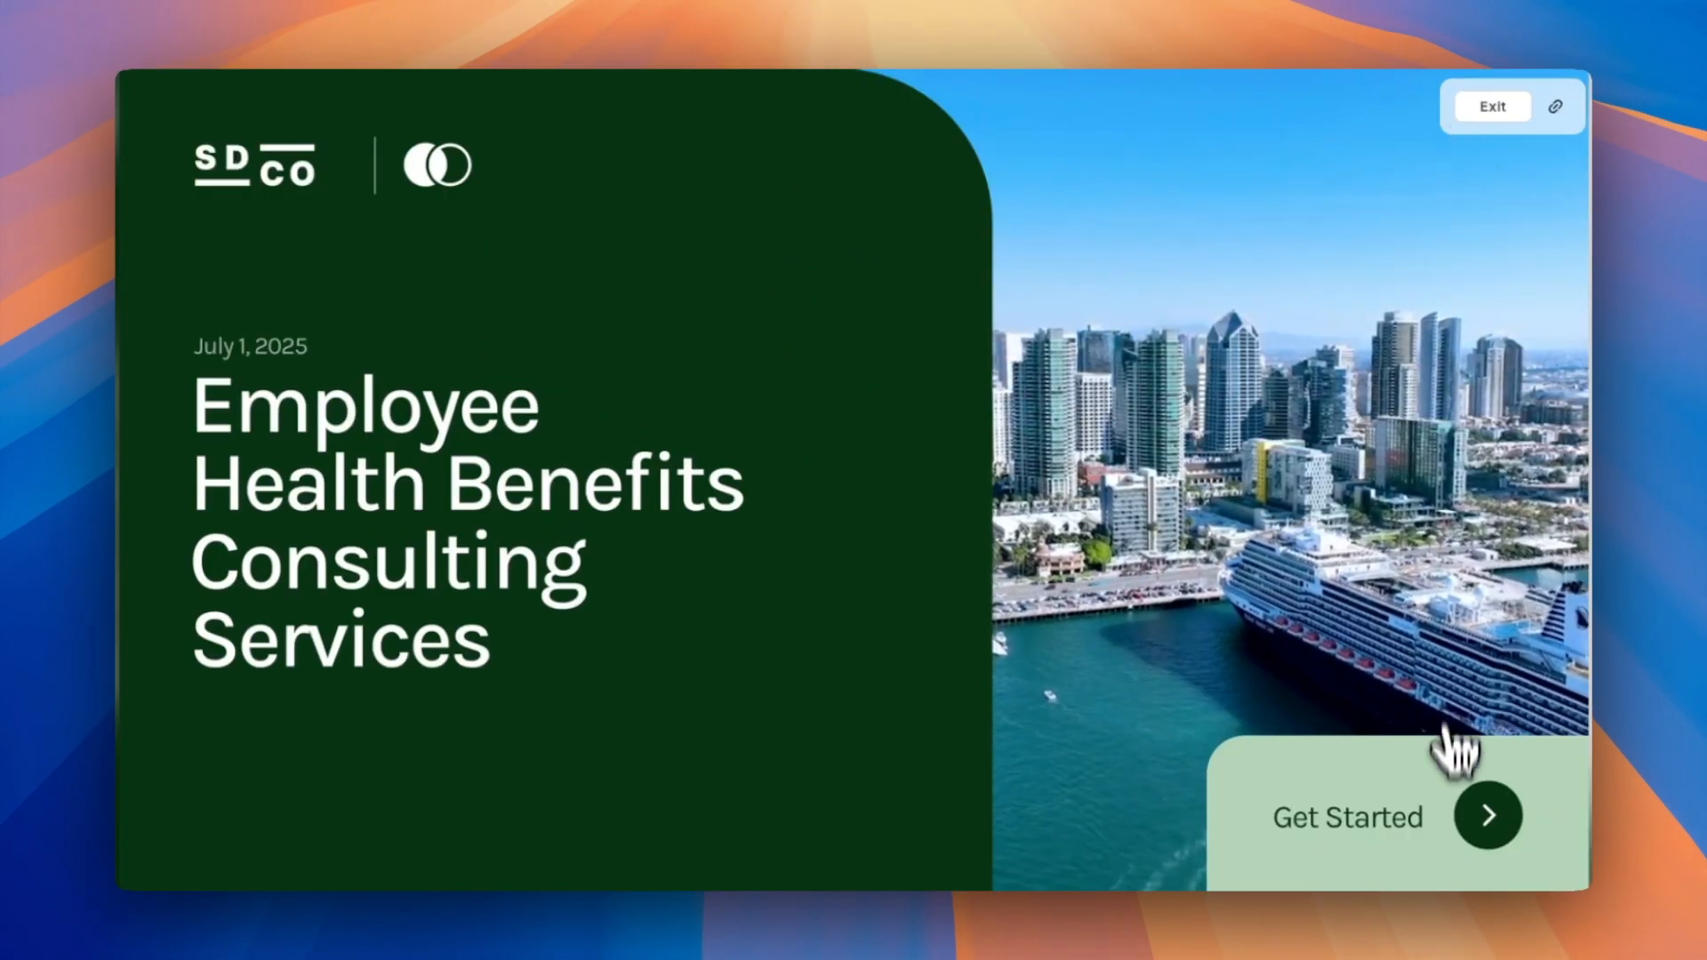
click(1458, 800)
click(1029, 285)
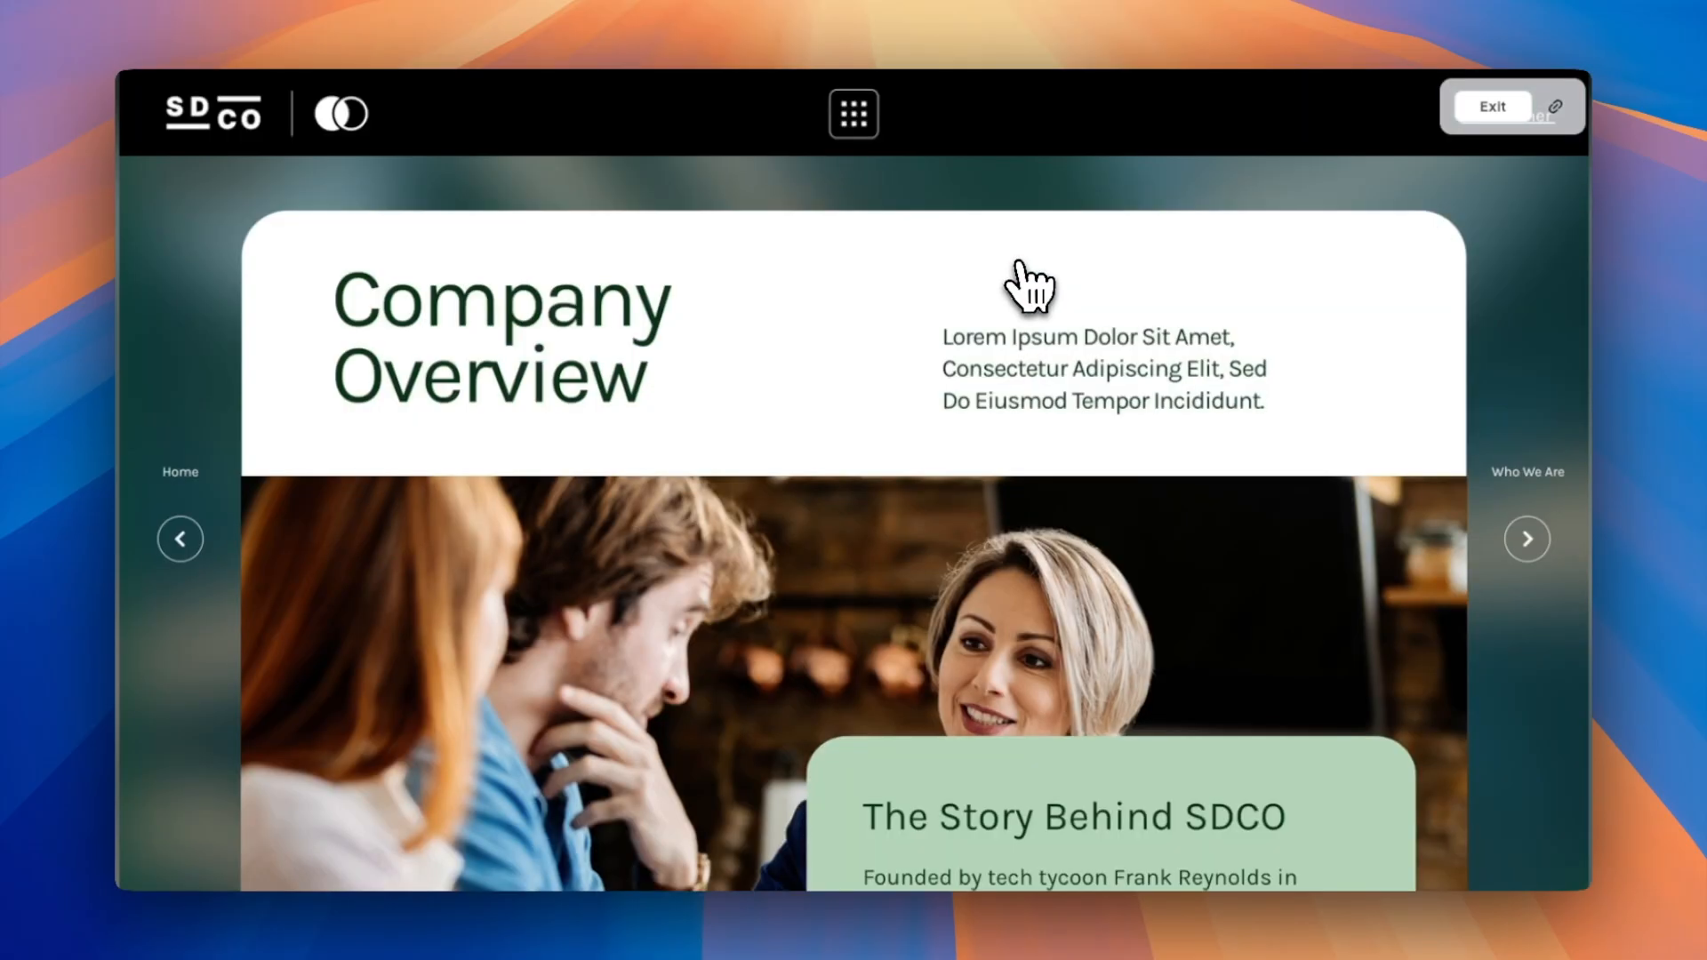
scroll(1191, 449, down, 5)
key(Escape)
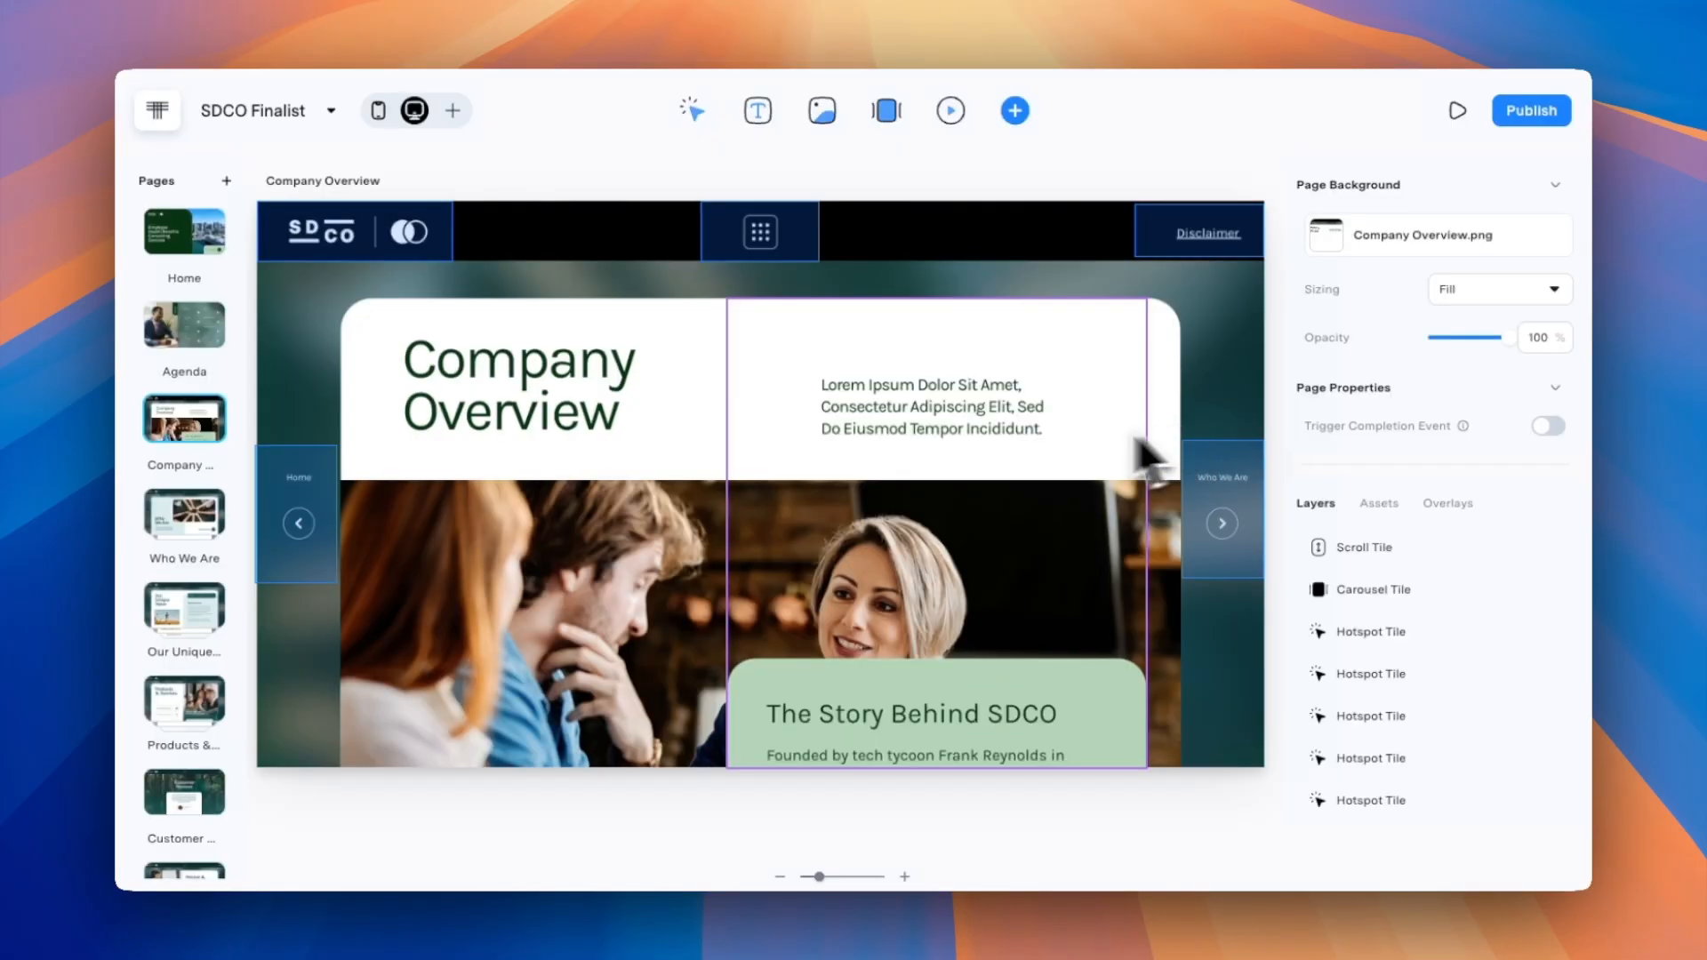
click(1041, 442)
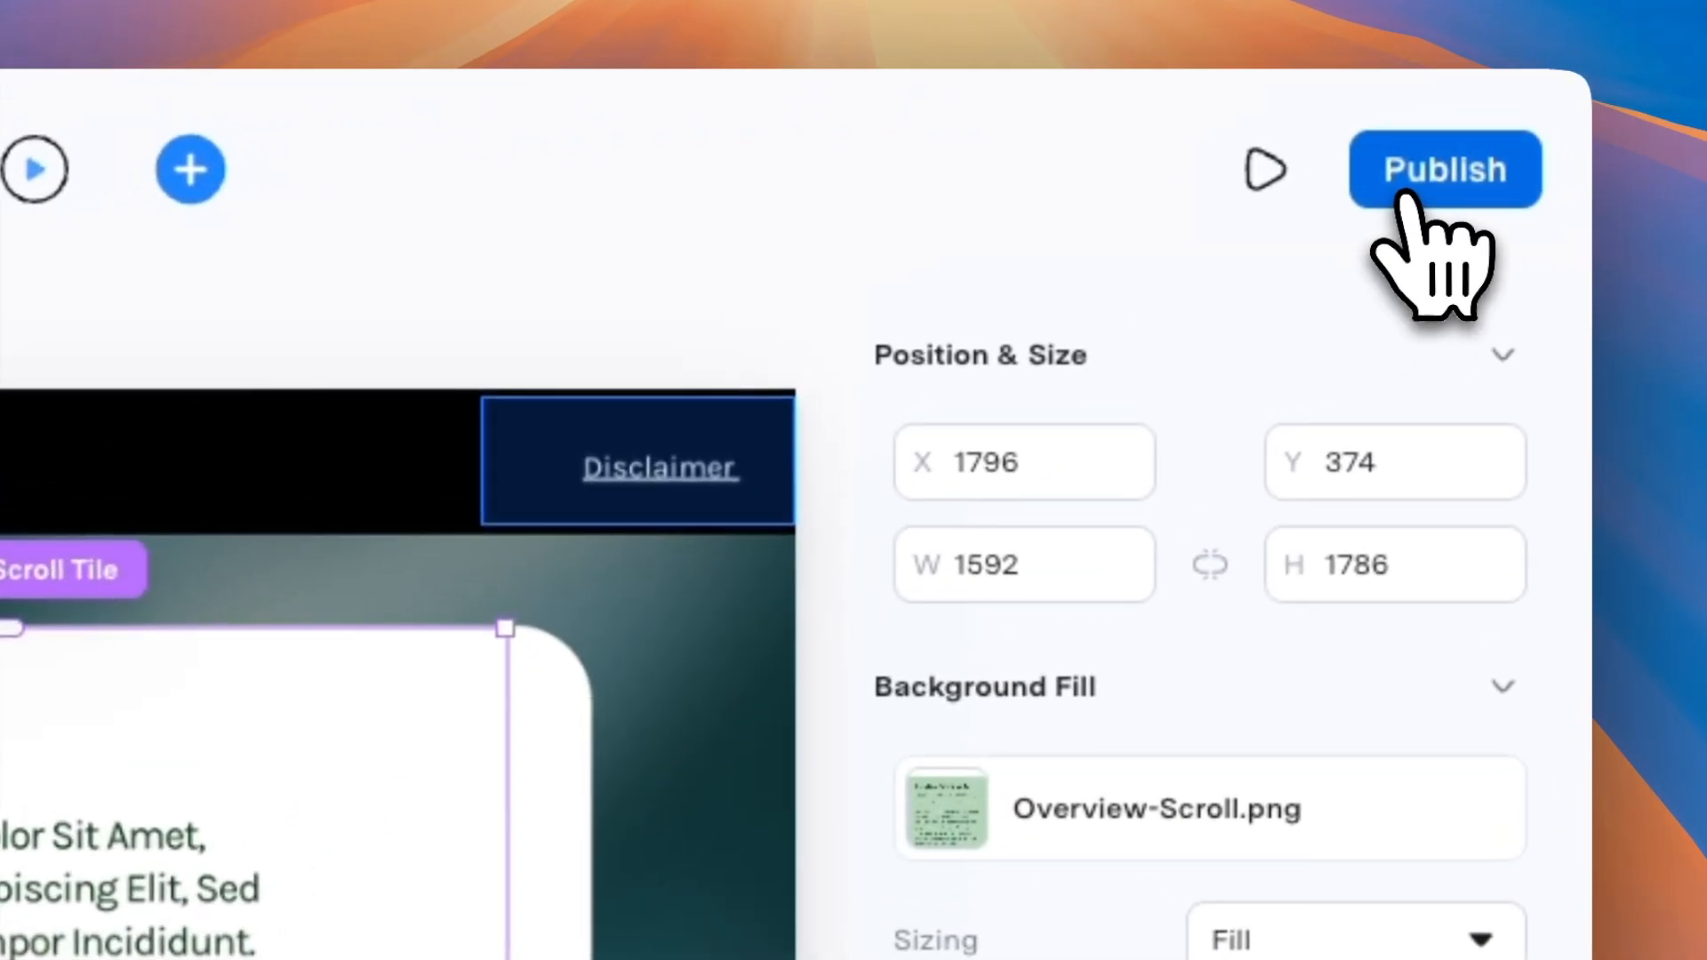
Open the microapp's publishing options and sync the Cover artboard to SDCO Finalist from Adobe XD.
click(1518, 119)
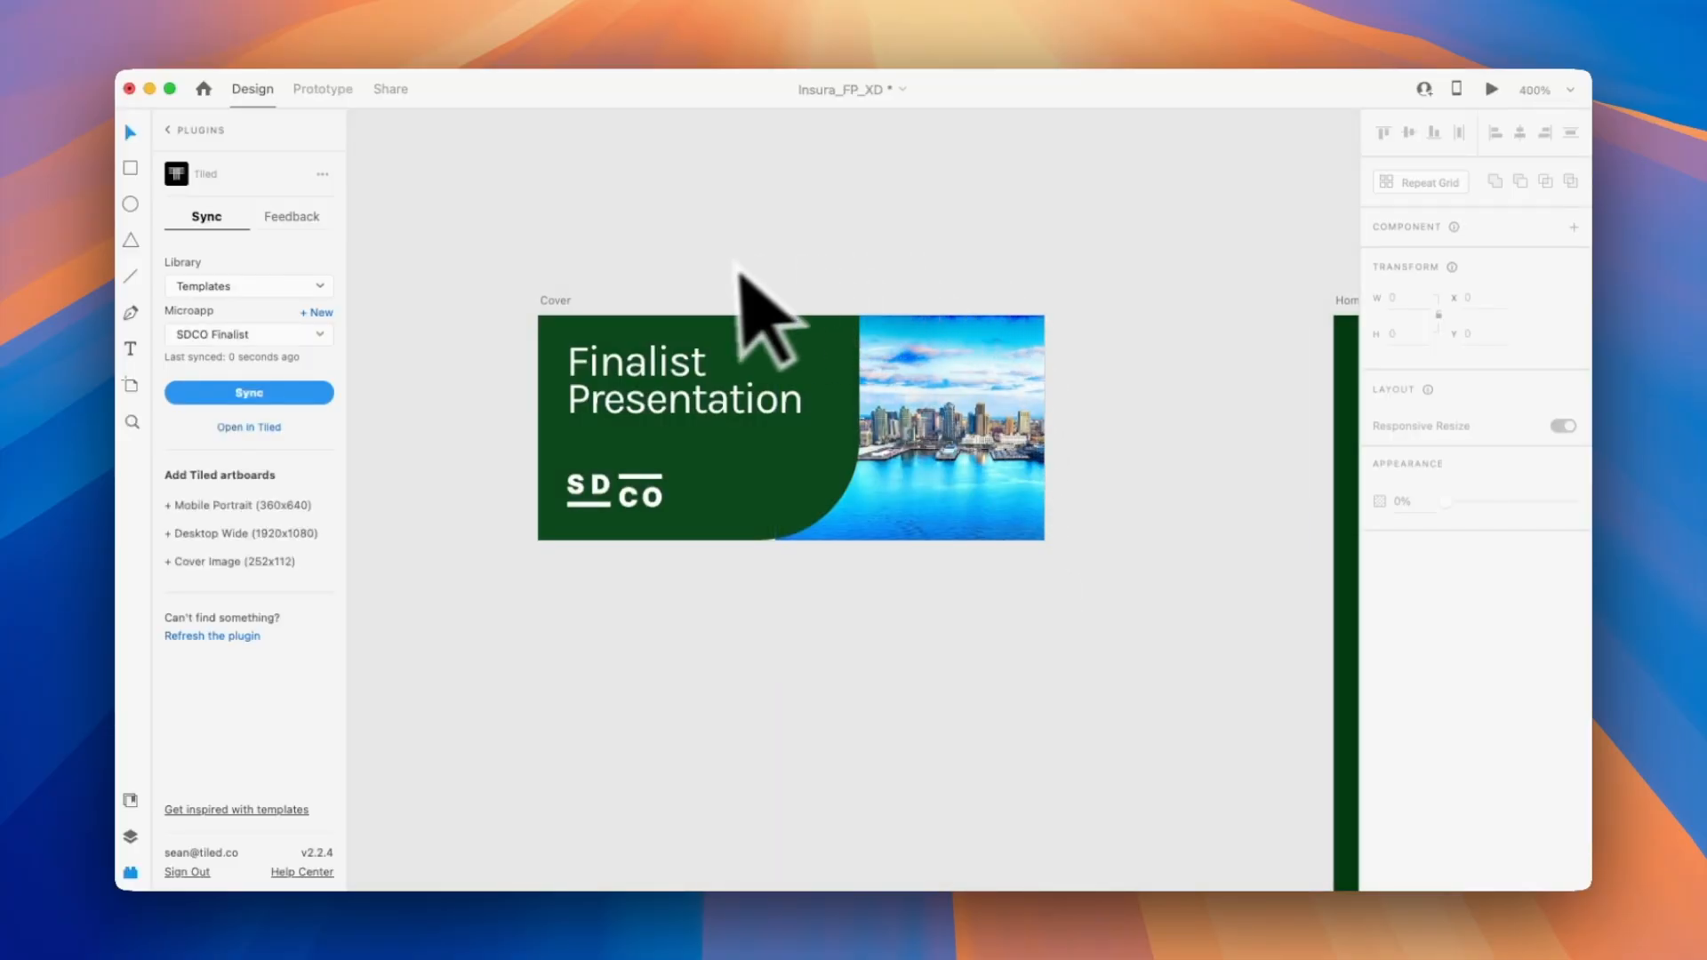
click(565, 302)
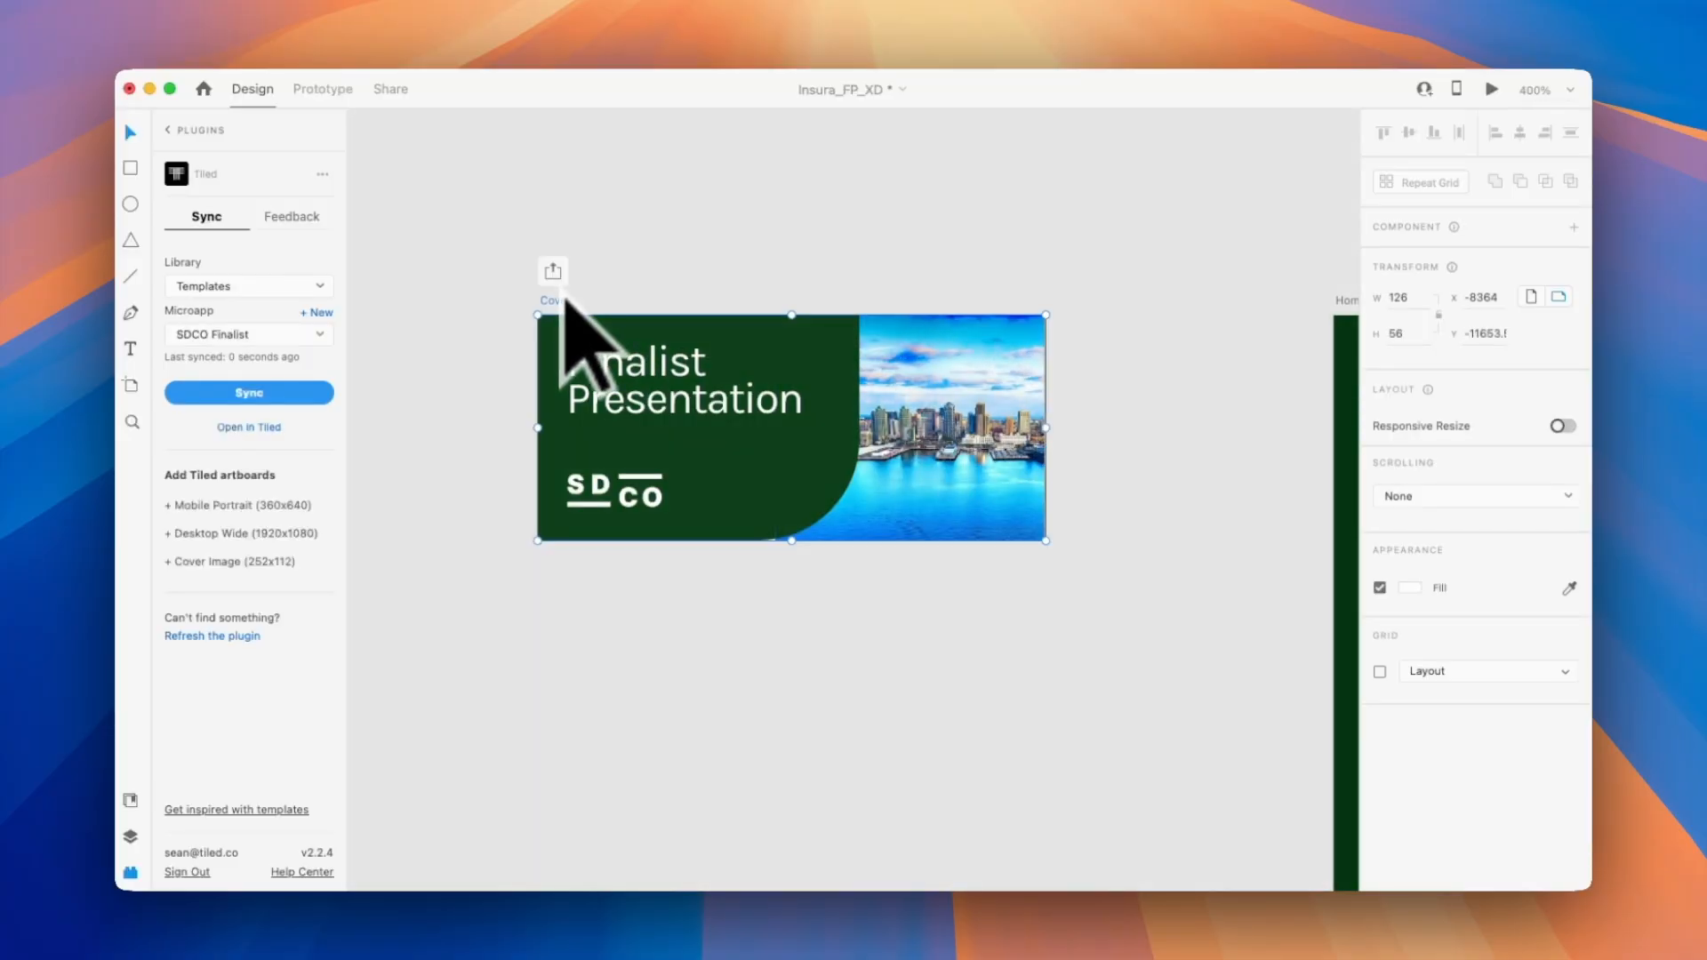
click(311, 394)
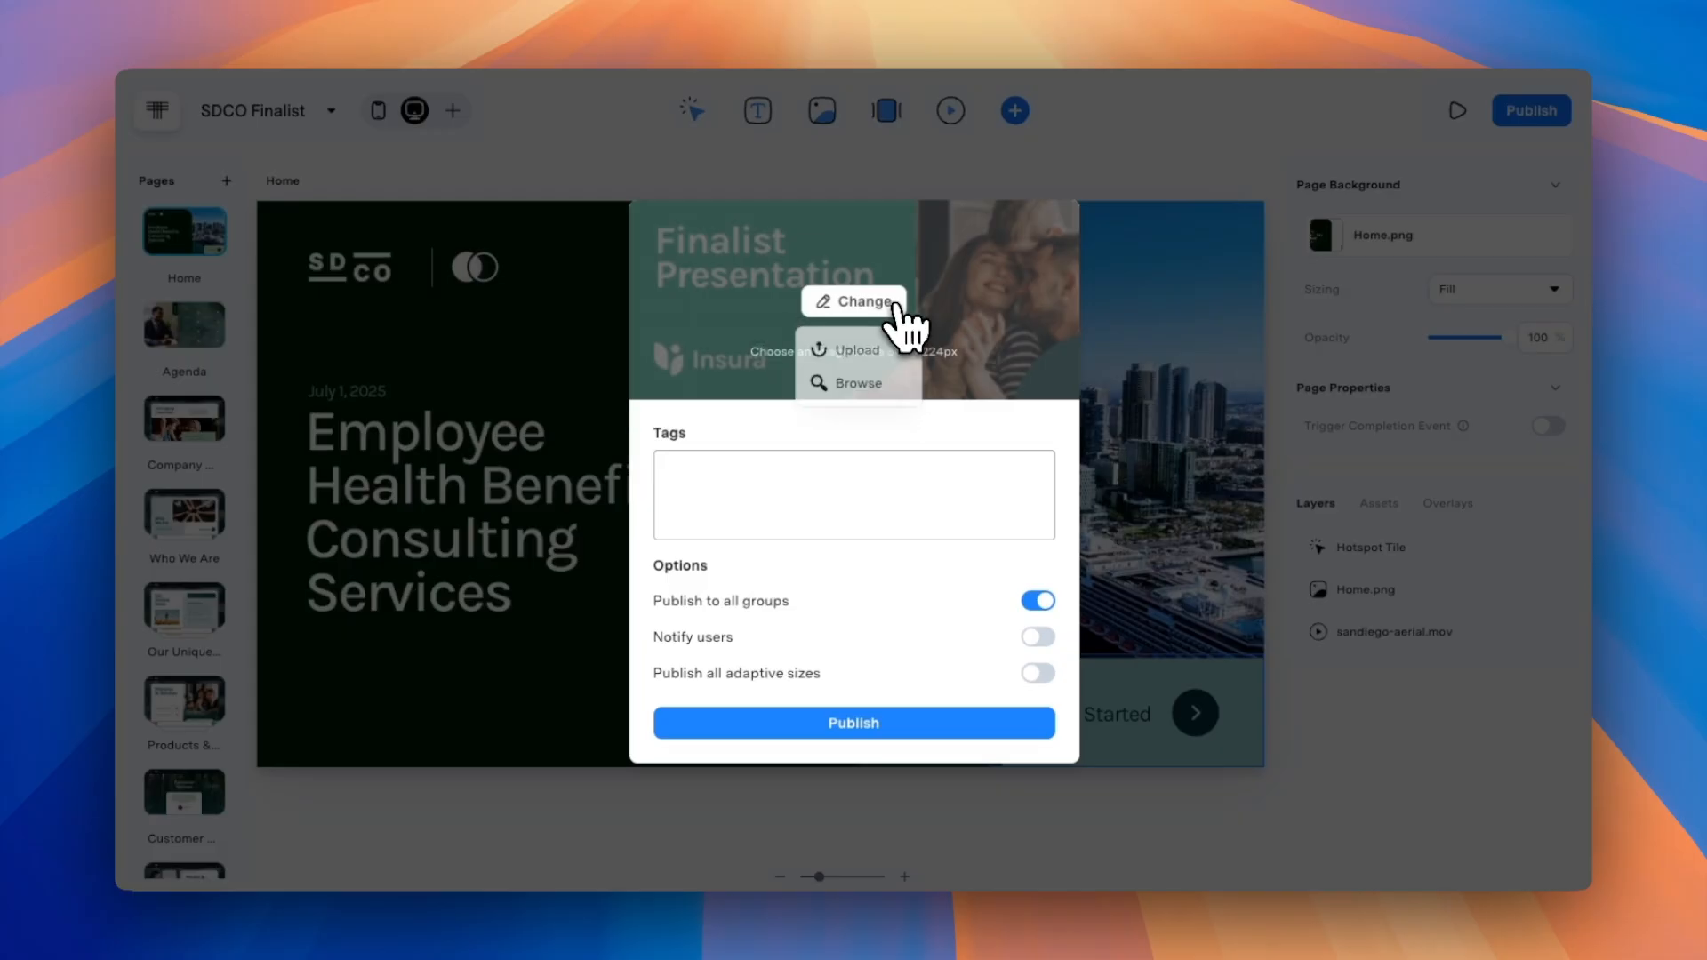
Set the microapp's cover image to Cover, found by searching the microapp assets for "cover", and publish the microapp.
click(876, 391)
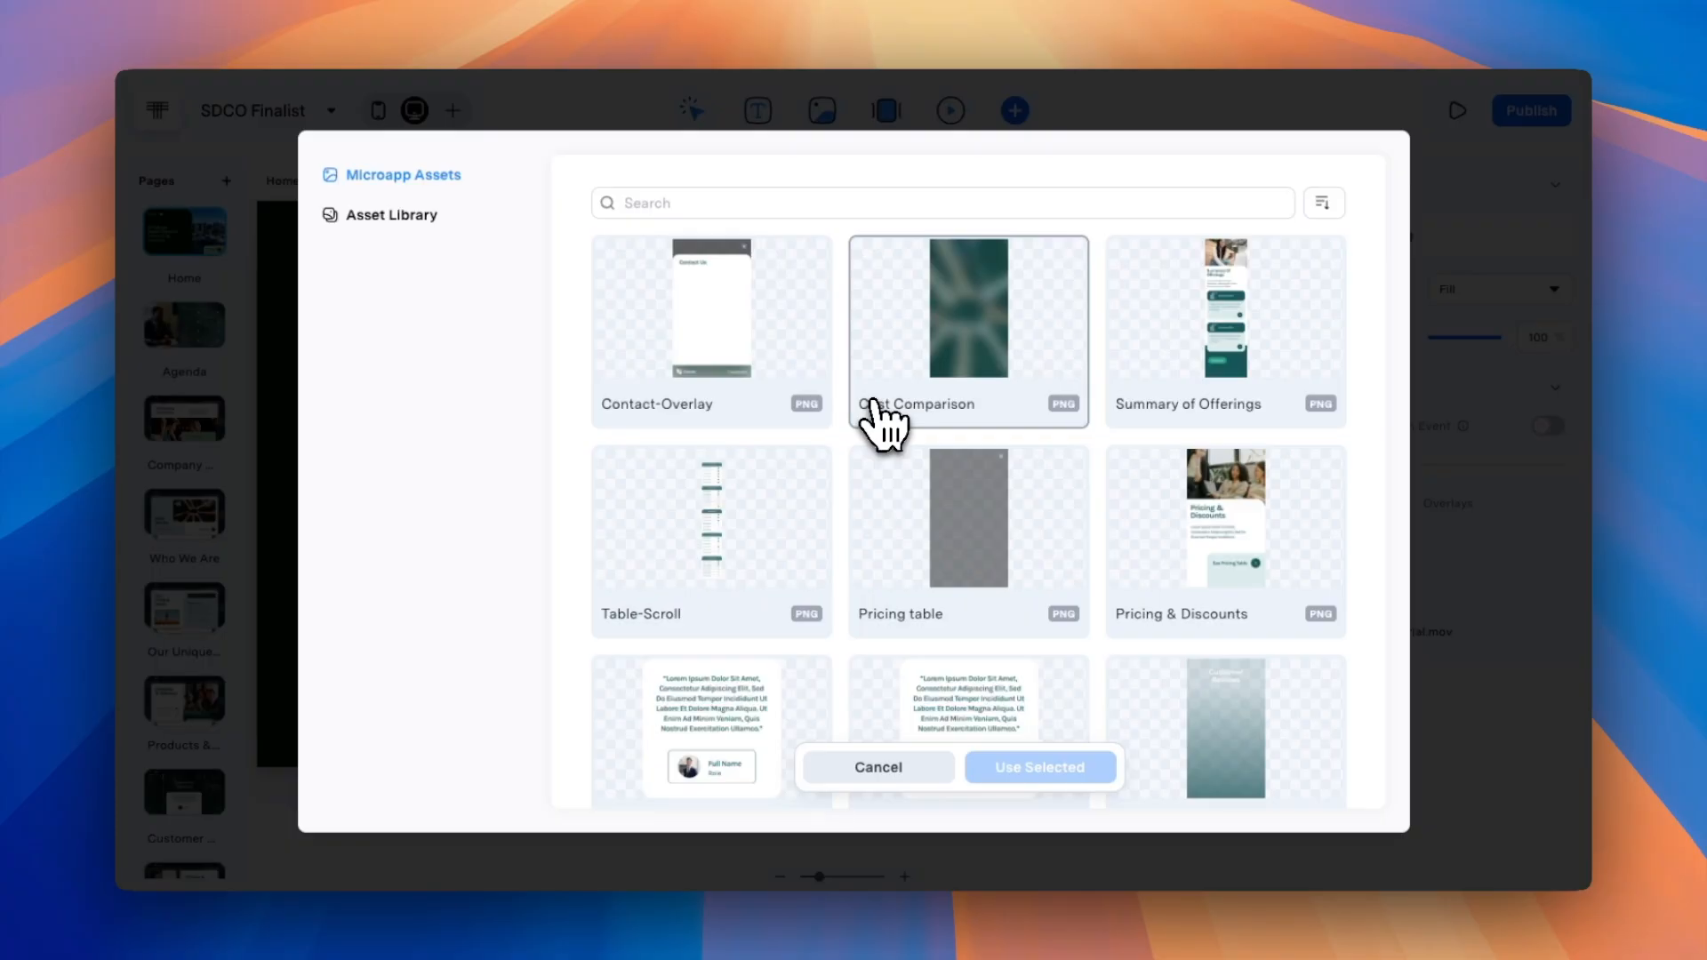
click(861, 209)
text(cover)
click(757, 311)
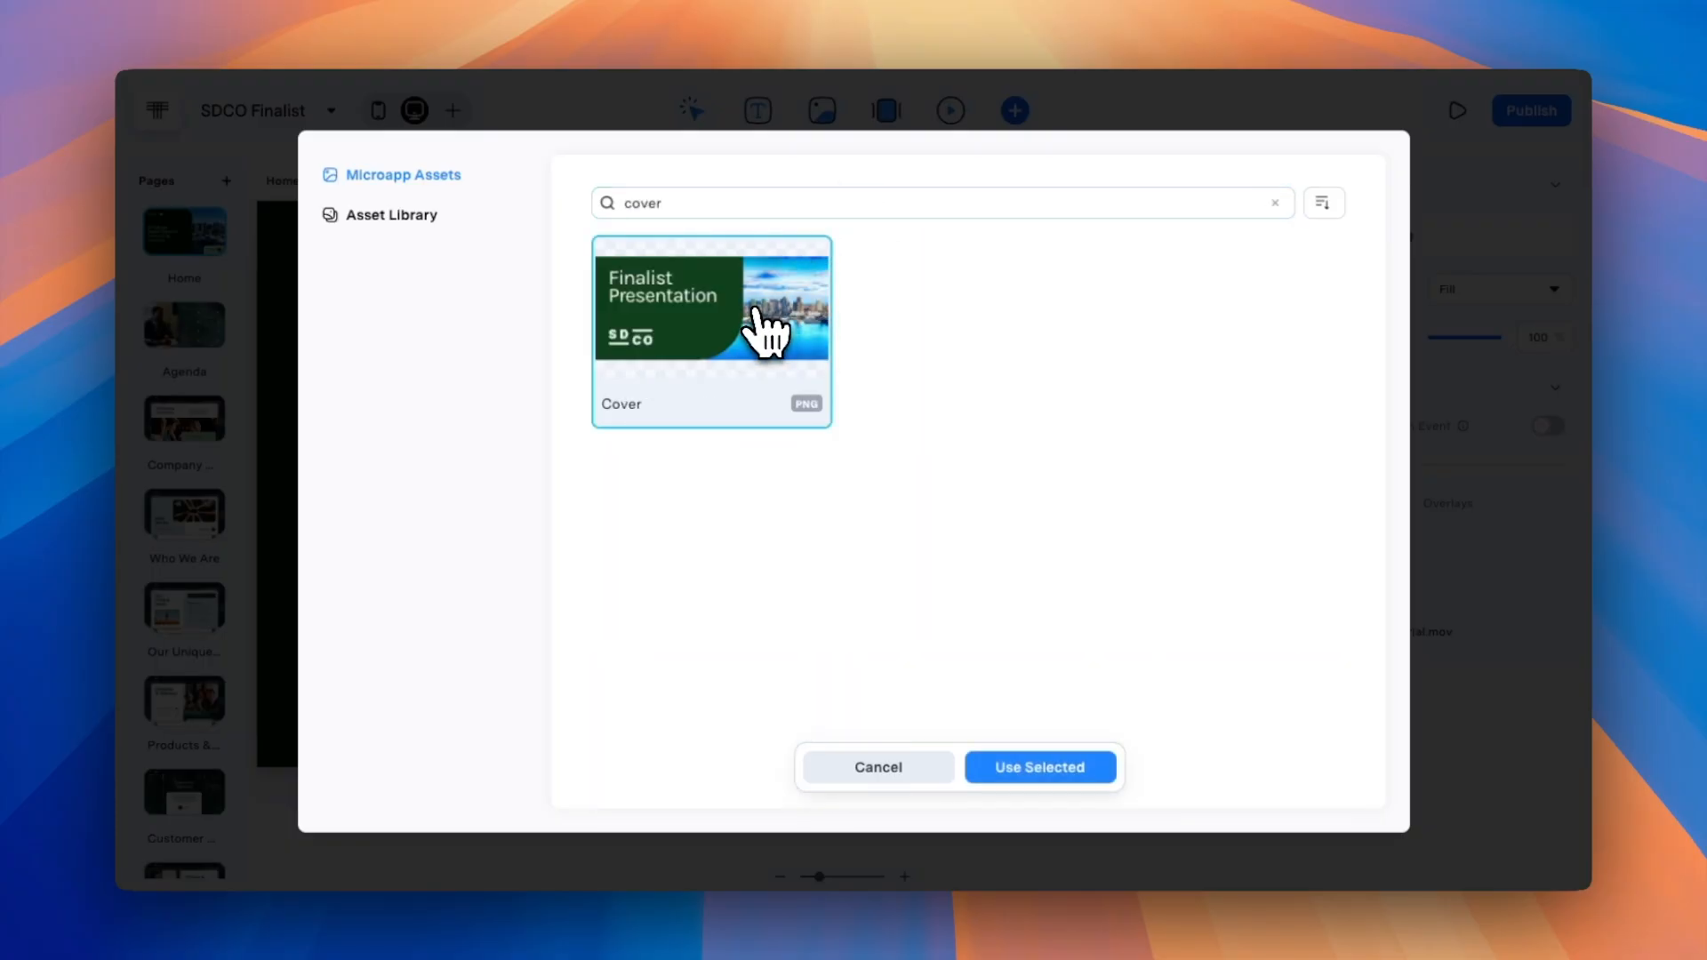
click(1087, 767)
click(928, 723)
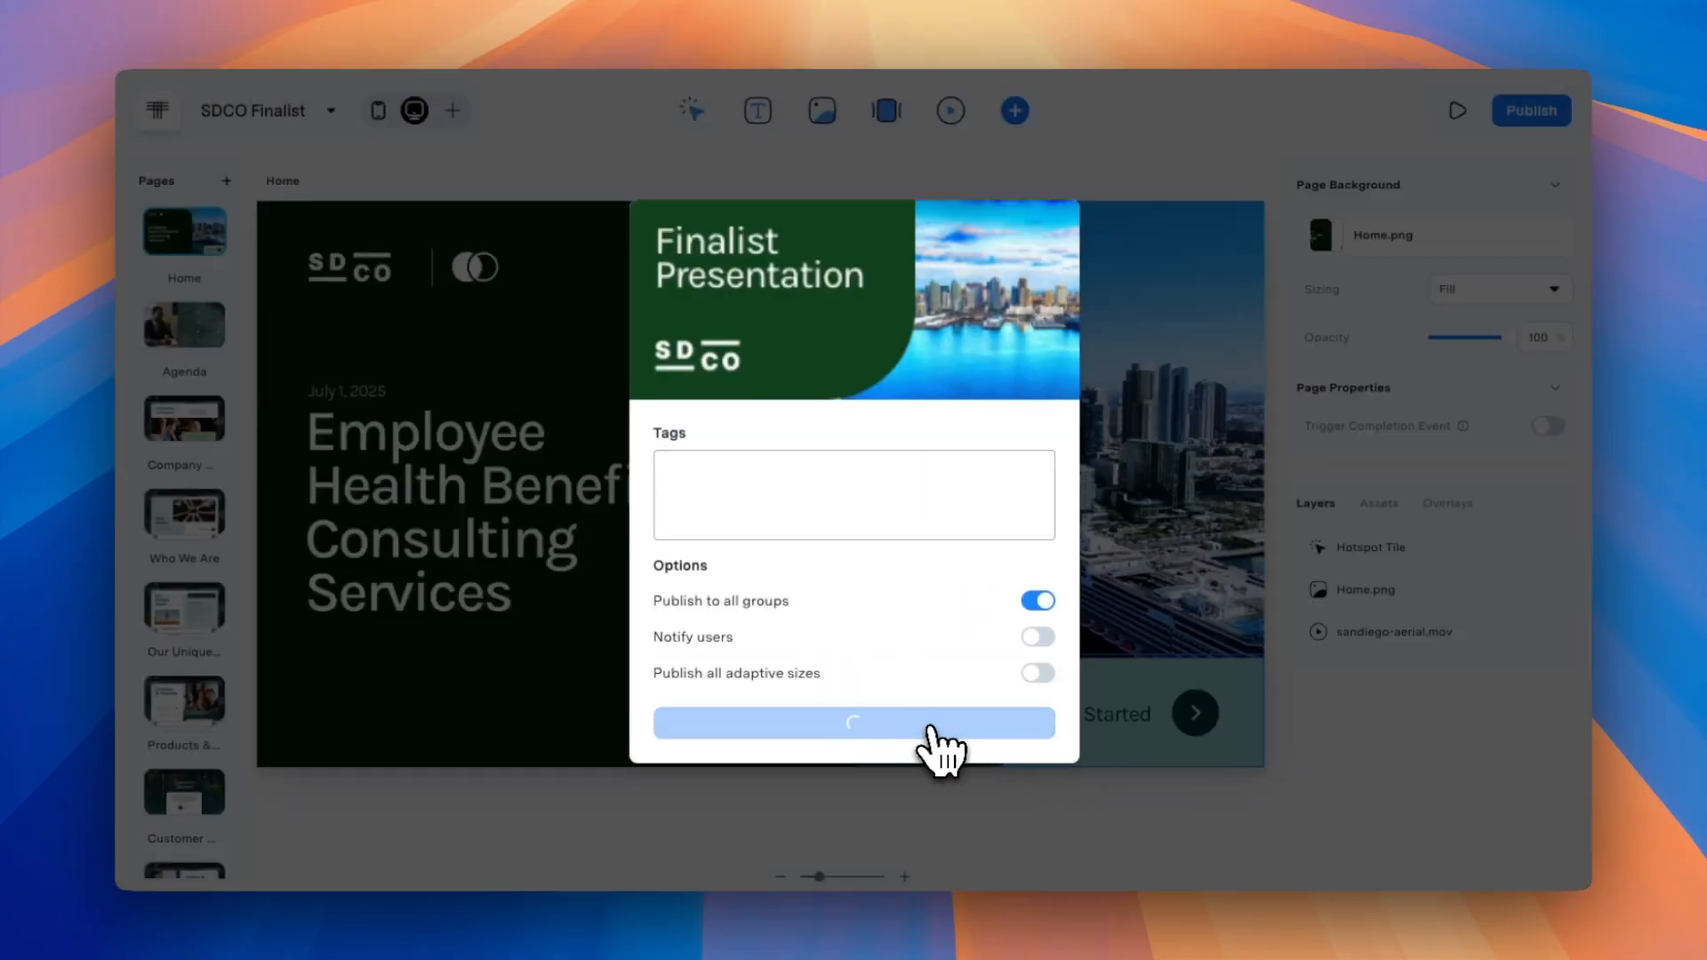